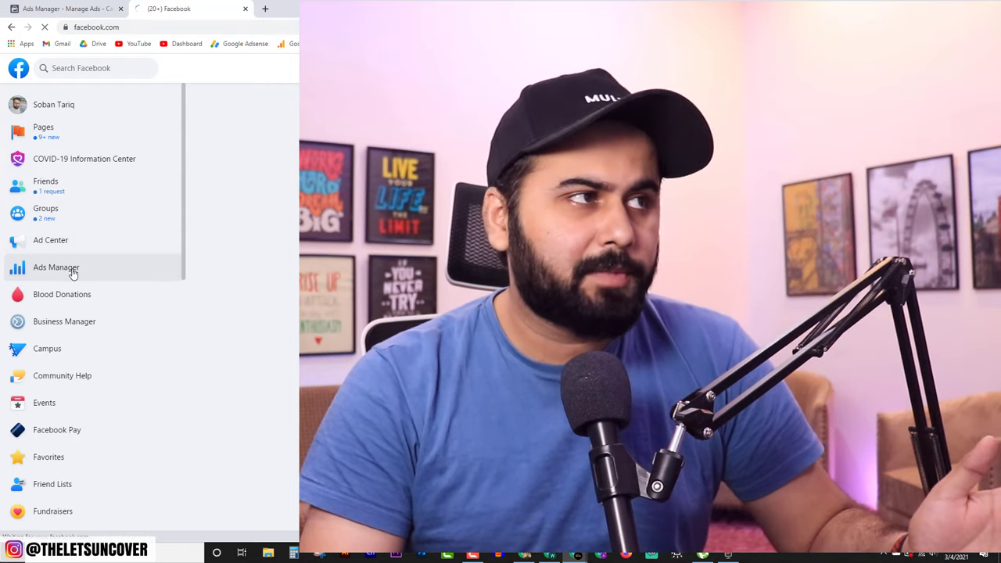
Open the Ads Manager campaign list and close the duplicate browser tab
{"action": "left_click", "coordinate": [60, 269]}
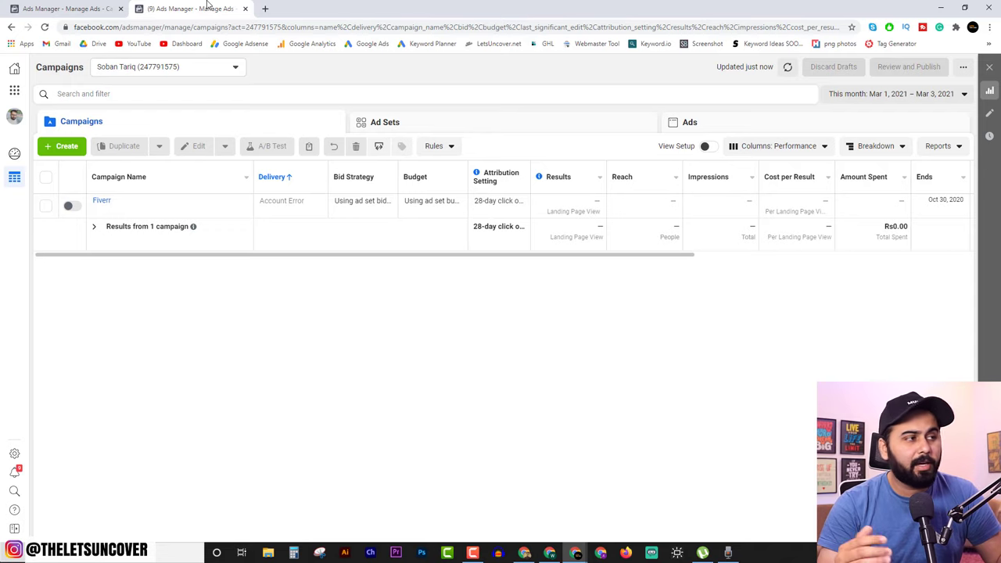
{"action": "middle_click", "coordinate": [211, 4]}
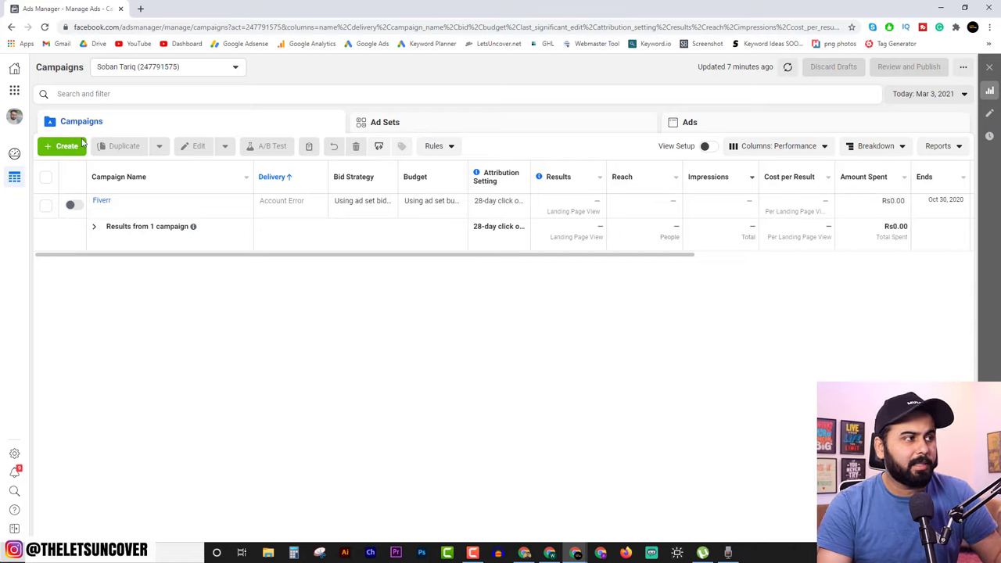
{"action": "left_click", "coordinate": [14, 91]}
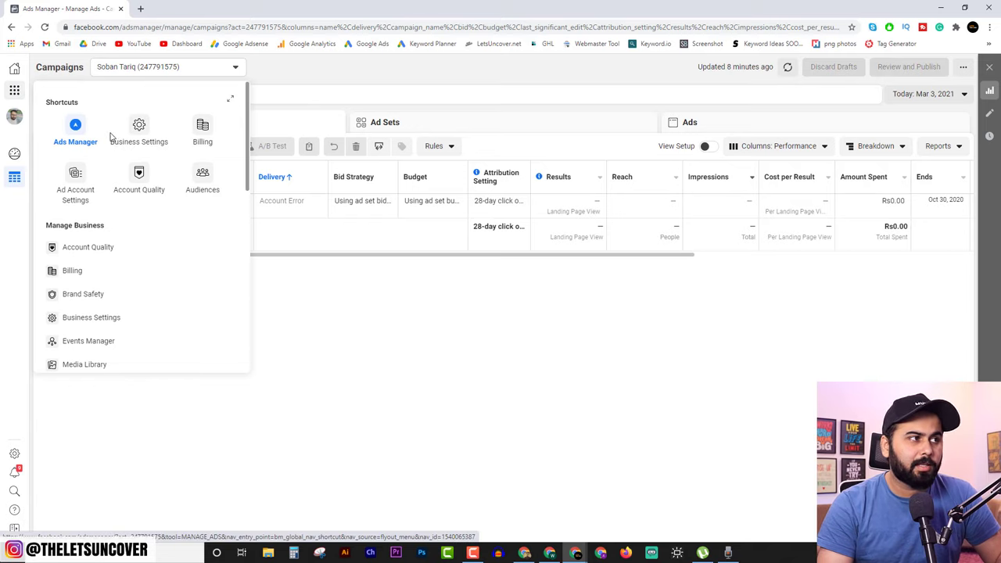
{"action": "left_click", "coordinate": [15, 70]}
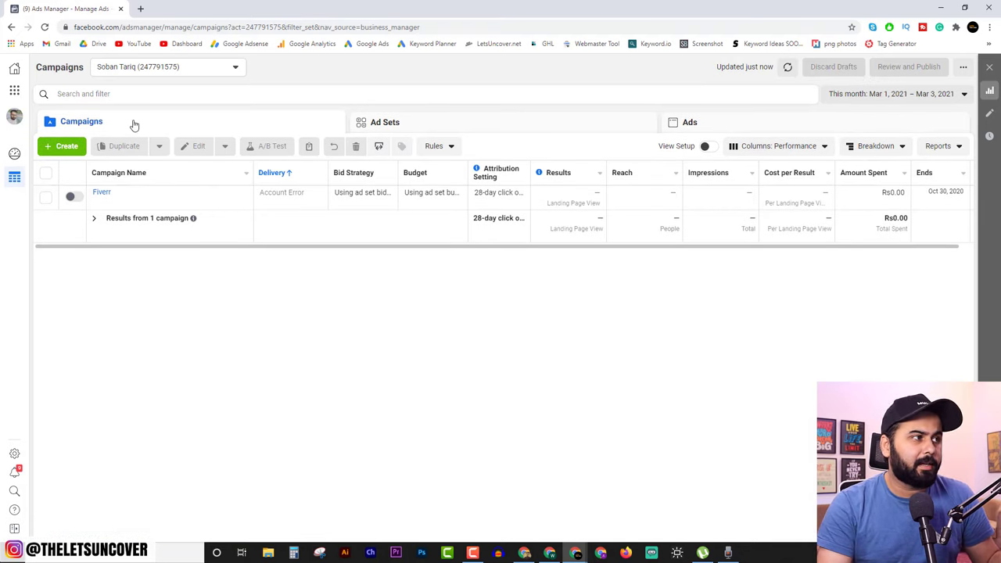
Create a new campaign with the Traffic objective
{"action": "left_click", "coordinate": [63, 148]}
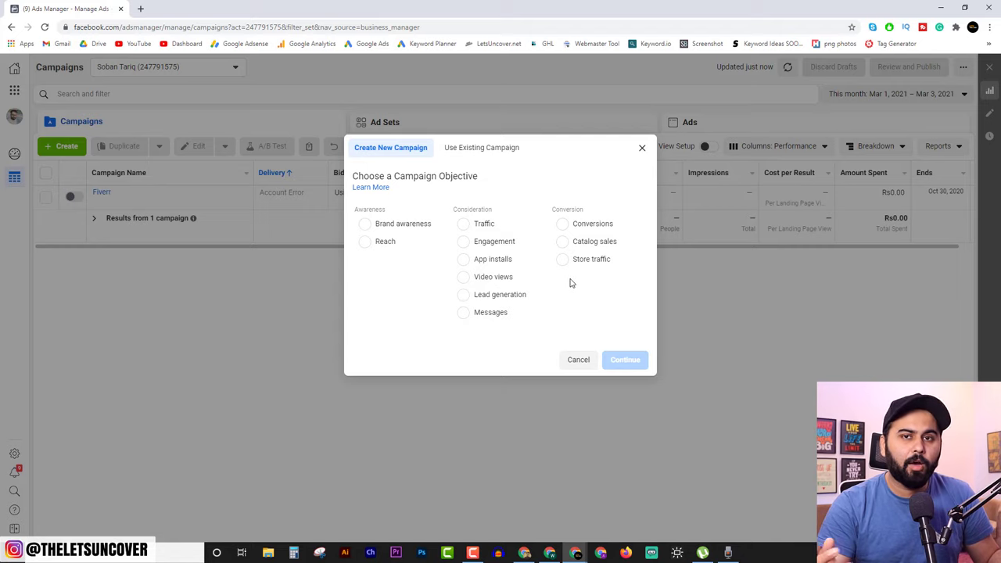
{"action": "left_click", "coordinate": [480, 226]}
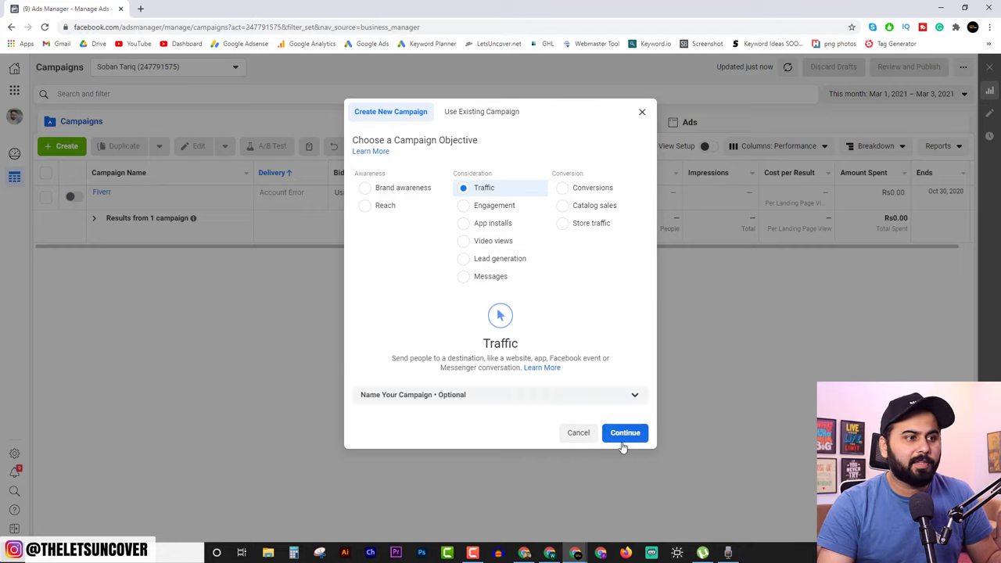
{"action": "left_click", "coordinate": [617, 435]}
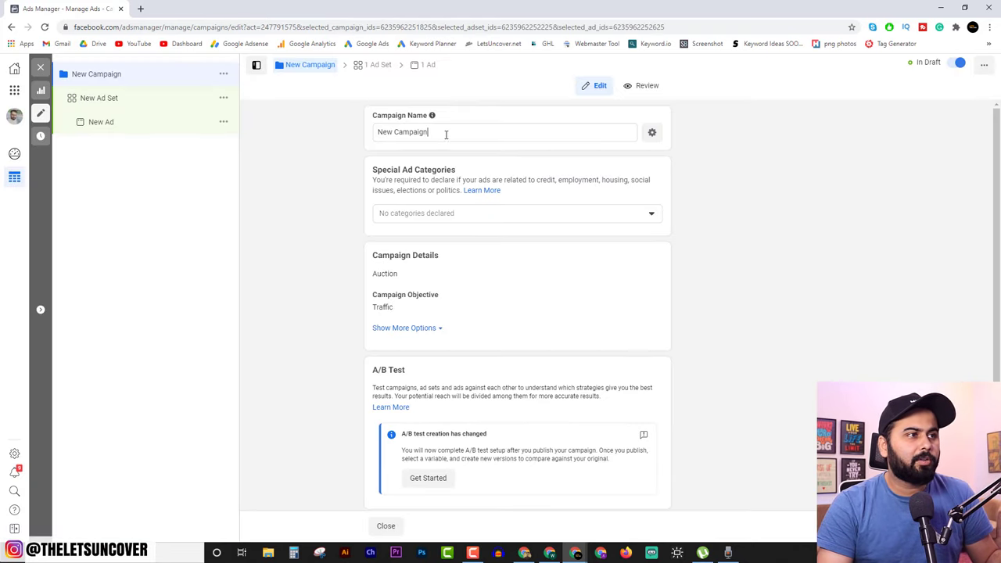
Rename the campaign as Instagram Ads
{"action": "triple_click", "coordinate": [446, 134]}
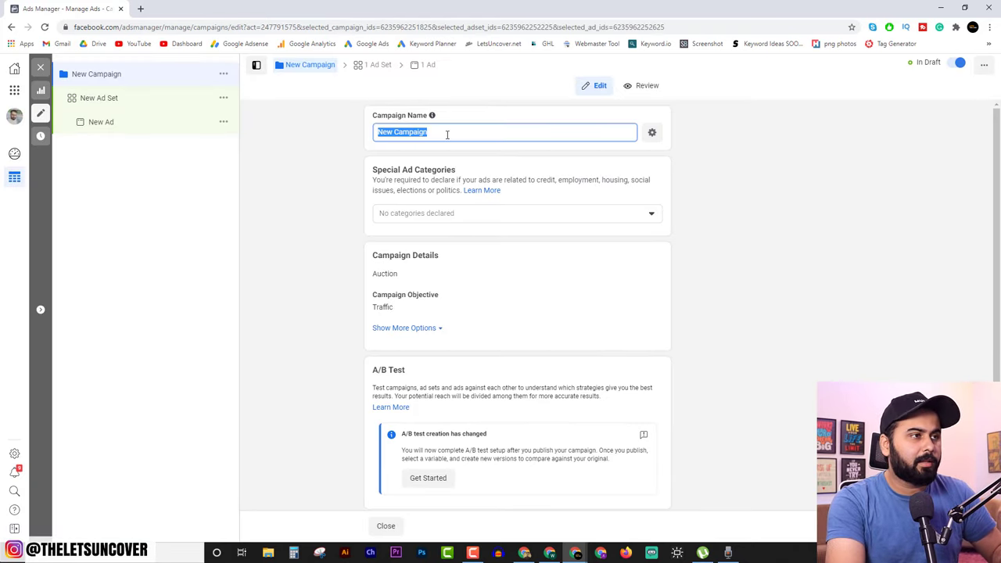
{"action": "type", "text": "Instagram Ads"}
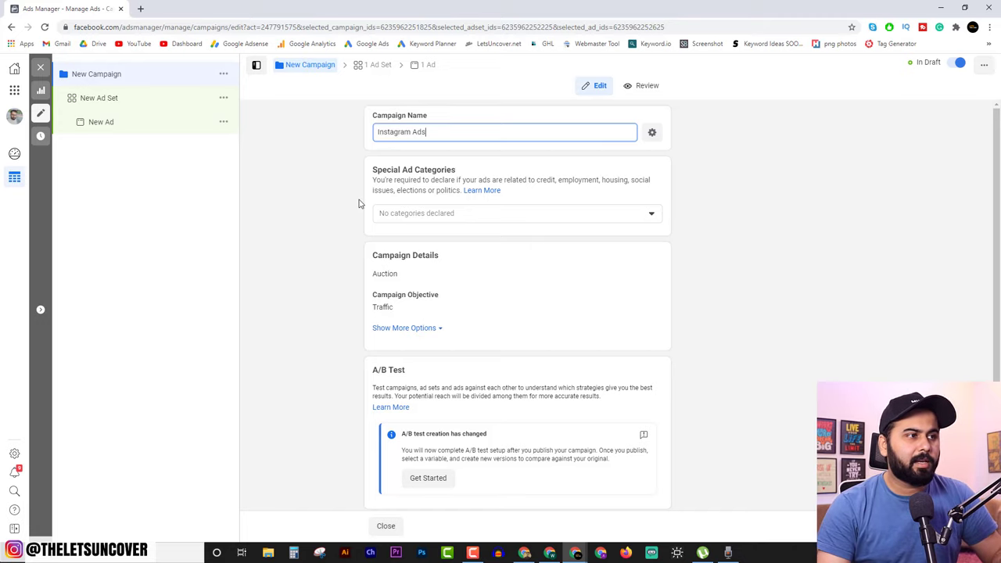
{"action": "left_click", "coordinate": [414, 313]}
Check the Auction buying type in the campaign details and expand the extra options to view the campaign spending limit
{"action": "scroll", "coordinate": [425, 272], "scroll_direction": "down", "scroll_amount": 1}
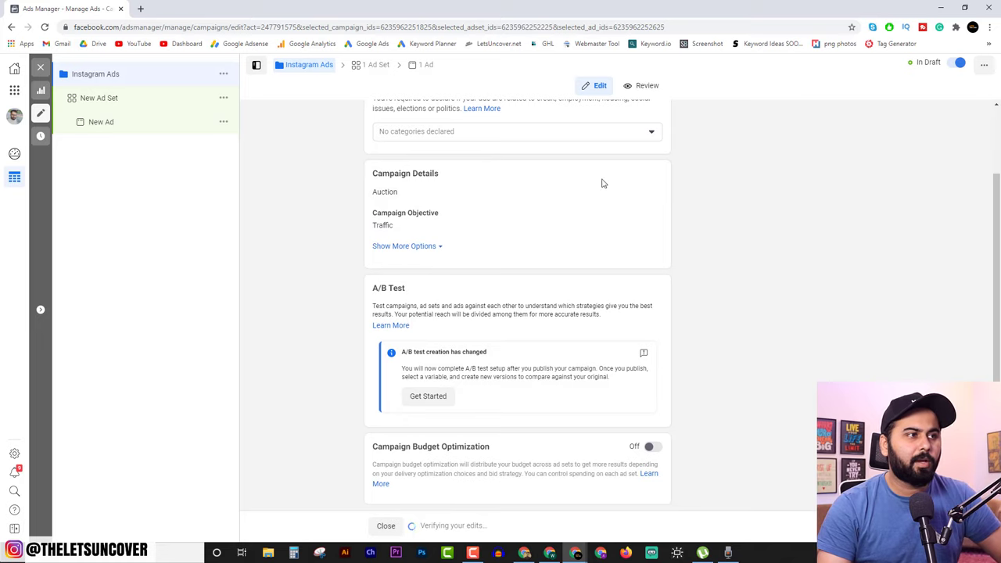
{"action": "left_click", "coordinate": [648, 181]}
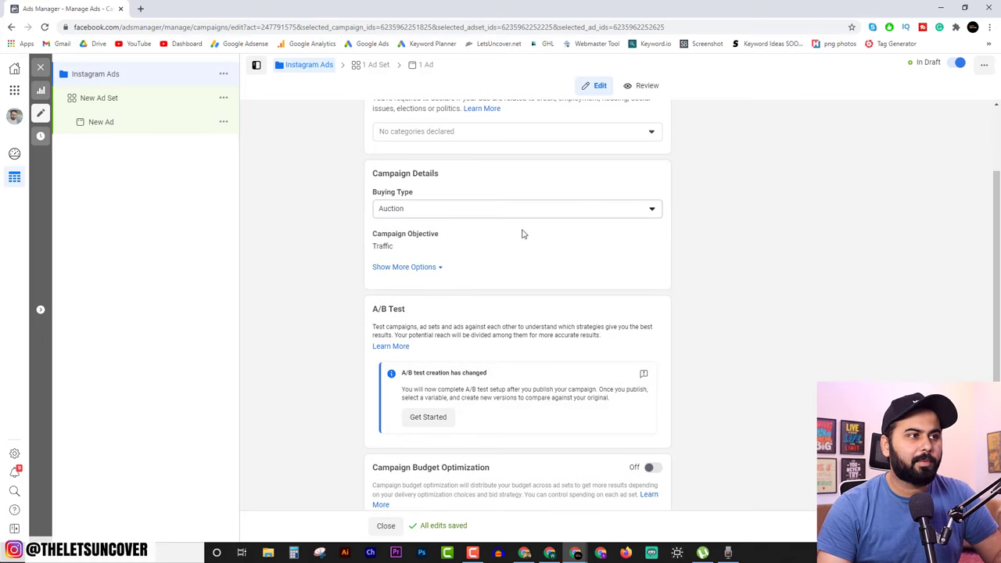
{"action": "left_click", "coordinate": [467, 210]}
{"action": "left_click", "coordinate": [463, 232]}
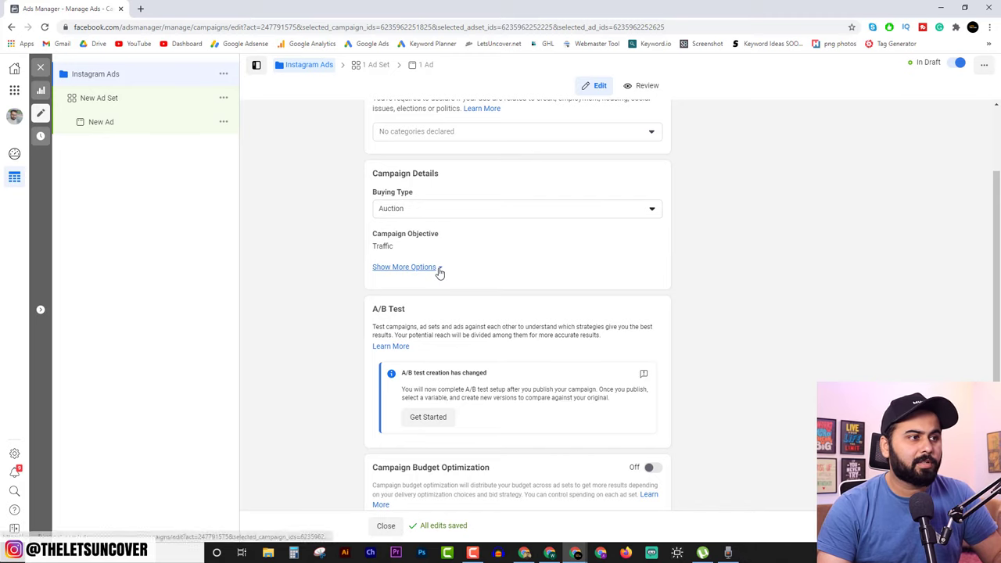
{"action": "left_click", "coordinate": [438, 270]}
{"action": "scroll", "coordinate": [334, 269], "scroll_direction": "down", "scroll_amount": 1}
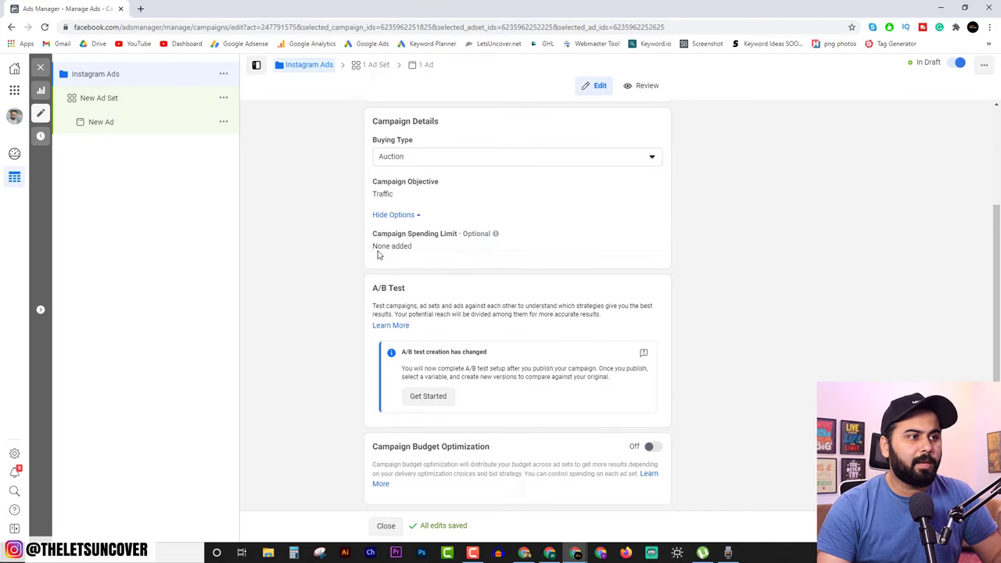
{"action": "mouse_move", "coordinate": [662, 248]}
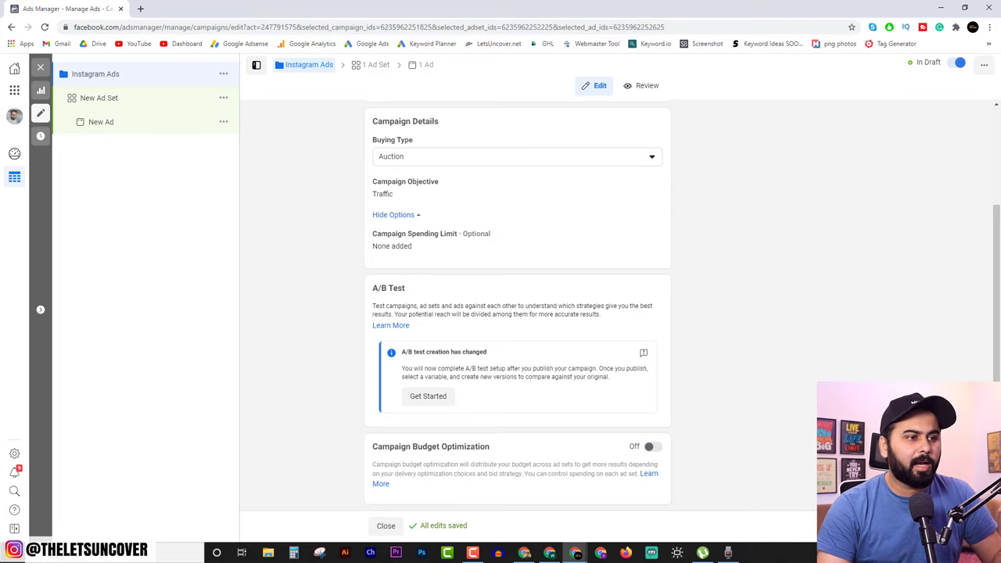
Open the new ad set's settings and review its traffic destination options
{"action": "left_click", "coordinate": [374, 64]}
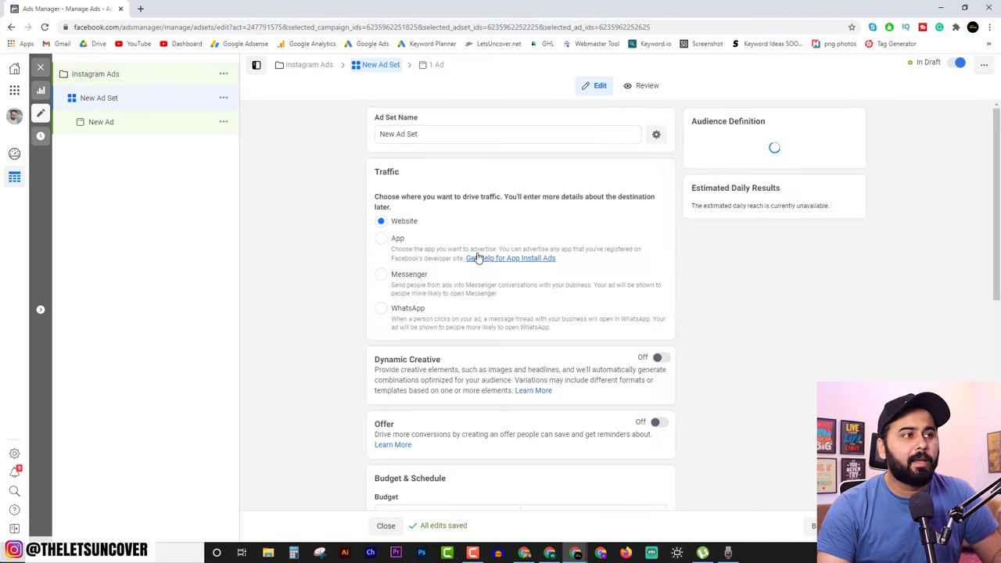
{"action": "double_click", "coordinate": [381, 171]}
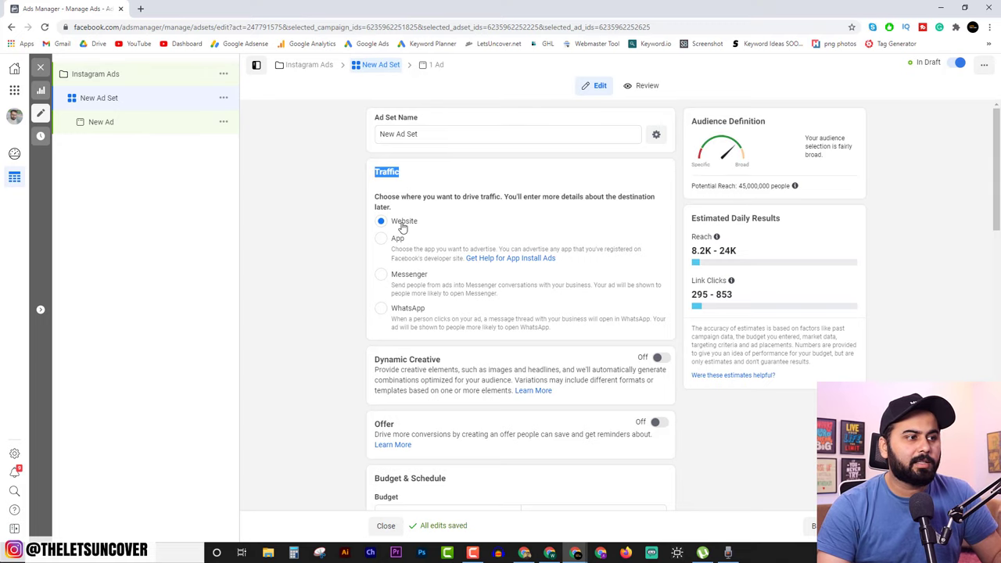
{"action": "scroll", "coordinate": [403, 227], "scroll_direction": "down", "scroll_amount": 2}
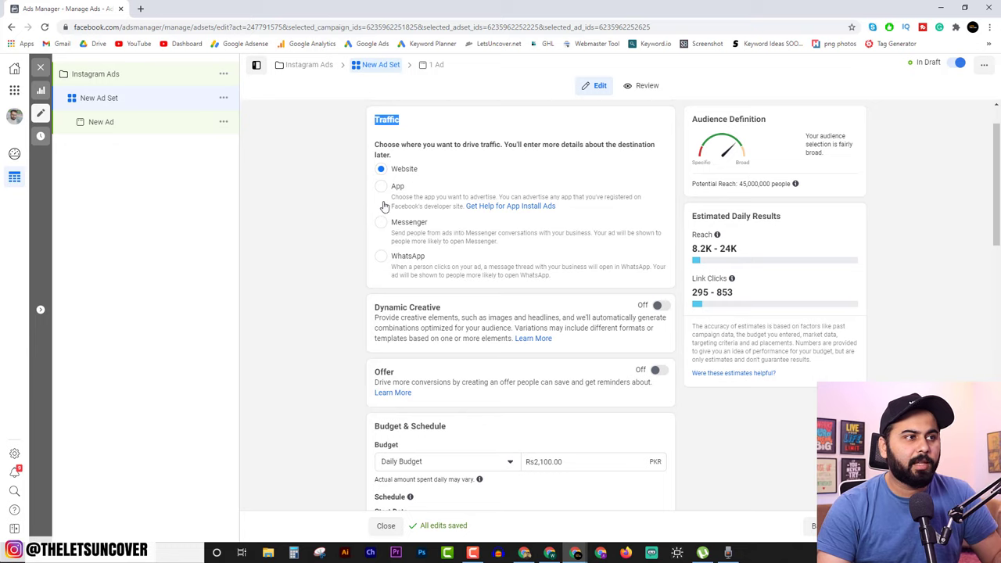
{"action": "left_click", "coordinate": [326, 272]}
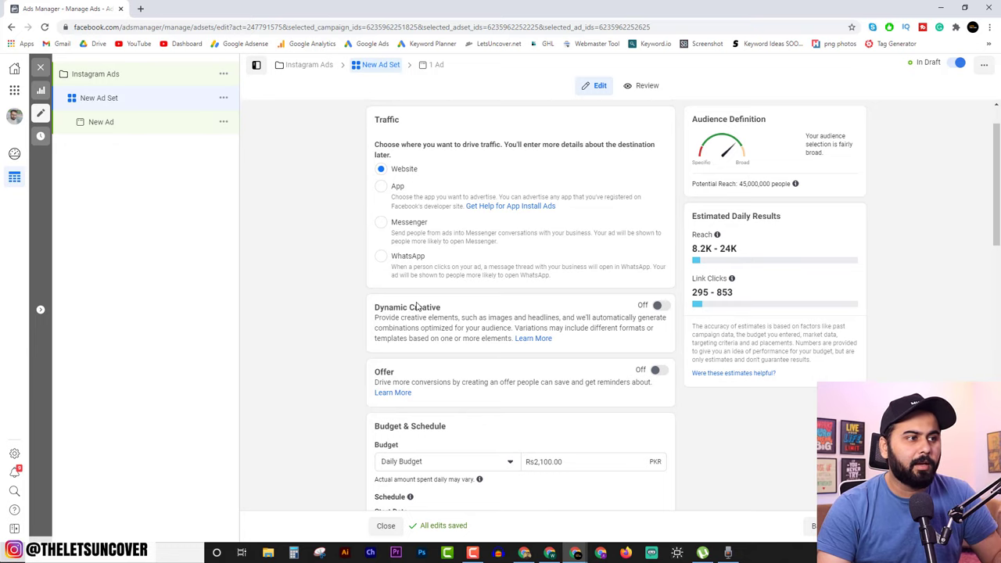
Set the ad set's daily budget to Rs1,000.00
{"action": "scroll", "coordinate": [508, 336], "scroll_direction": "down", "scroll_amount": 4}
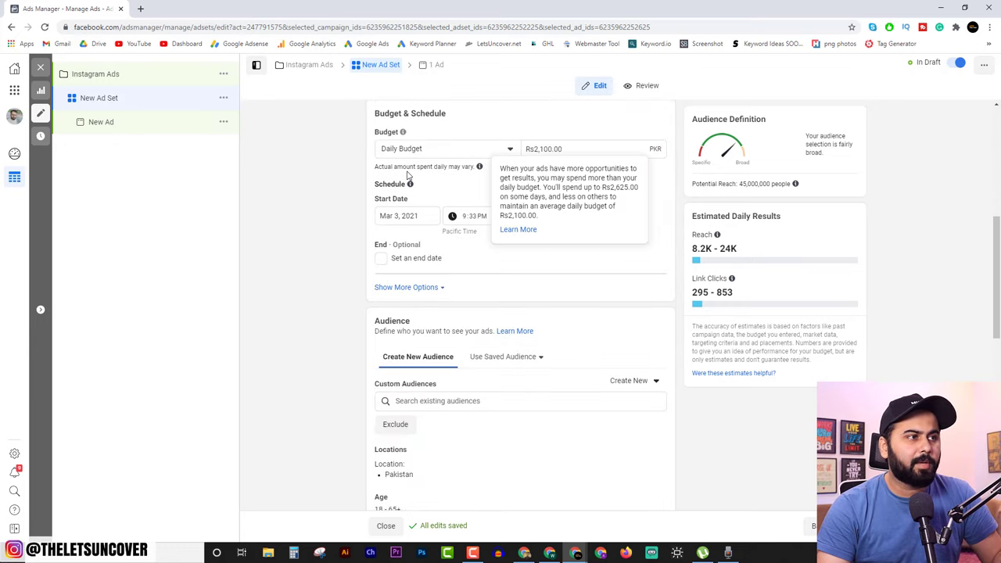
{"action": "scroll", "coordinate": [403, 179], "scroll_direction": "up", "scroll_amount": 1}
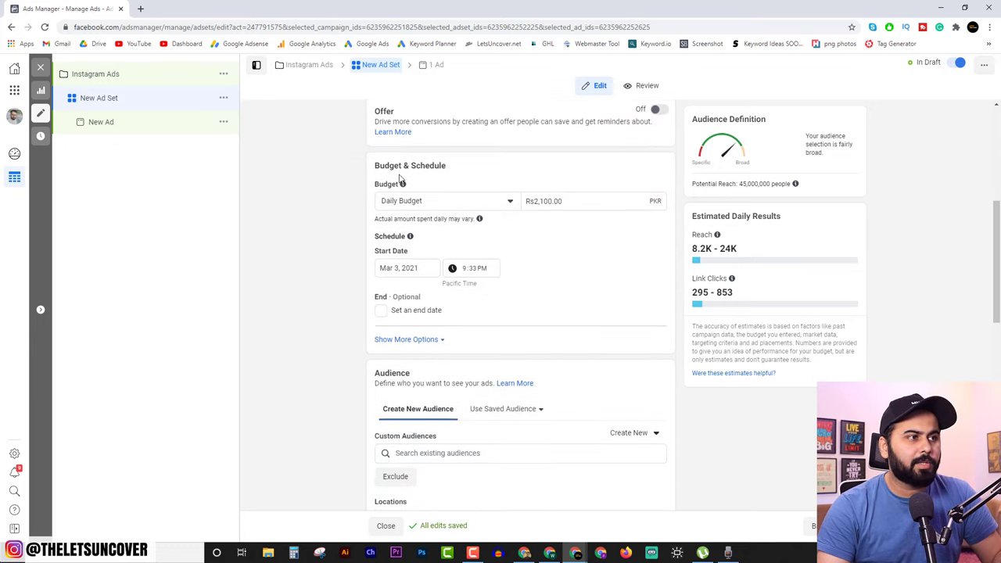
{"action": "double_click", "coordinate": [540, 201]}
{"action": "type", "text": "0"}
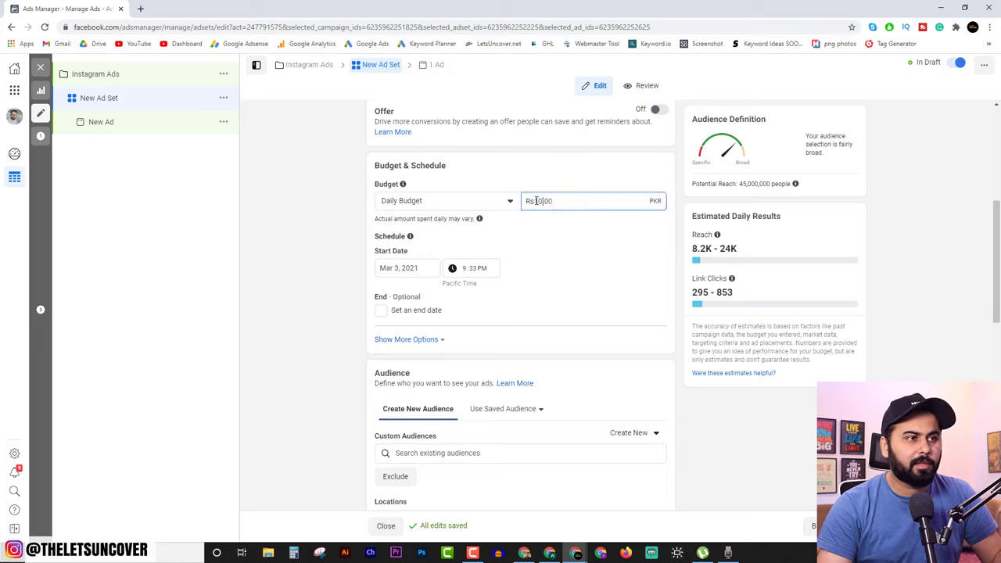
{"action": "left_click", "coordinate": [357, 237]}
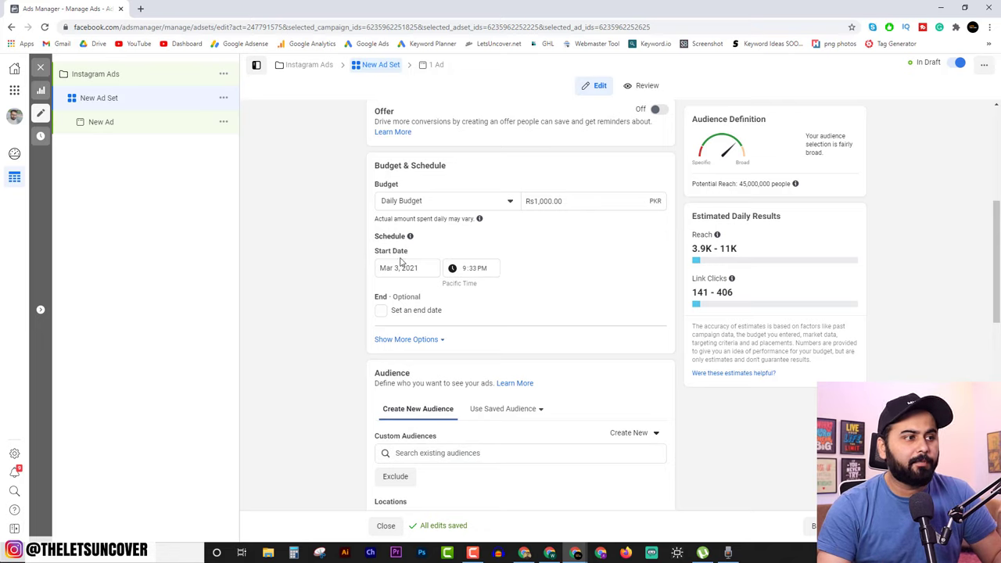
Enable an end date for the ad set's schedule and set it to March 6, 2021
{"action": "left_click", "coordinate": [382, 311]}
{"action": "left_click", "coordinate": [409, 334]}
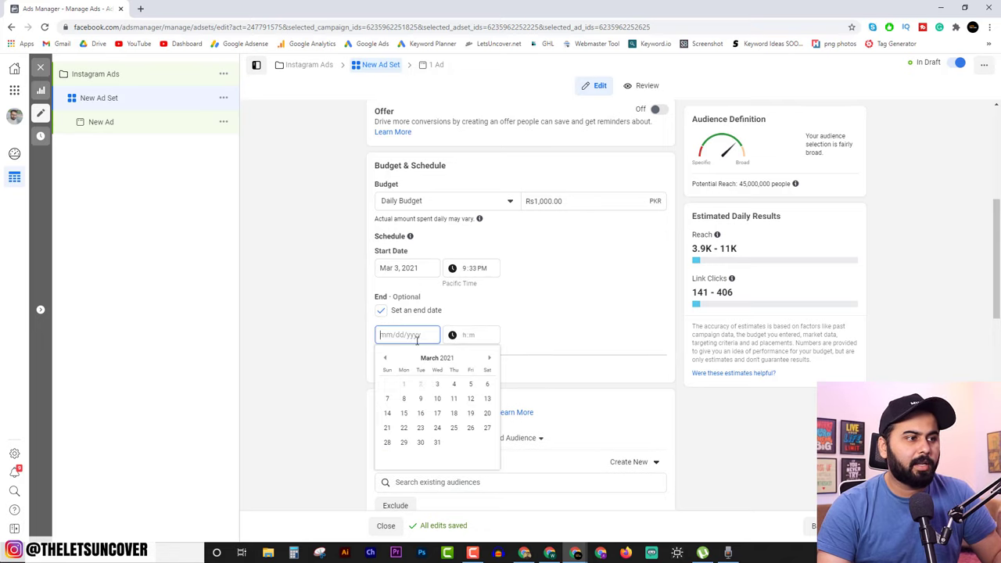
{"action": "left_click", "coordinate": [487, 384]}
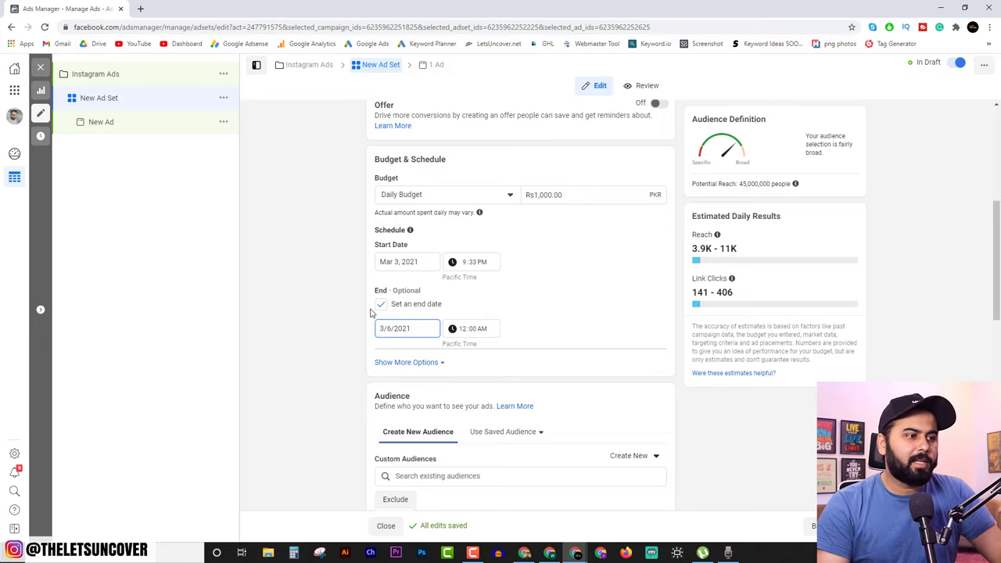
Open the audience locations for editing and choose People living in or recently in this location
{"action": "scroll", "coordinate": [390, 328], "scroll_direction": "down", "scroll_amount": 2}
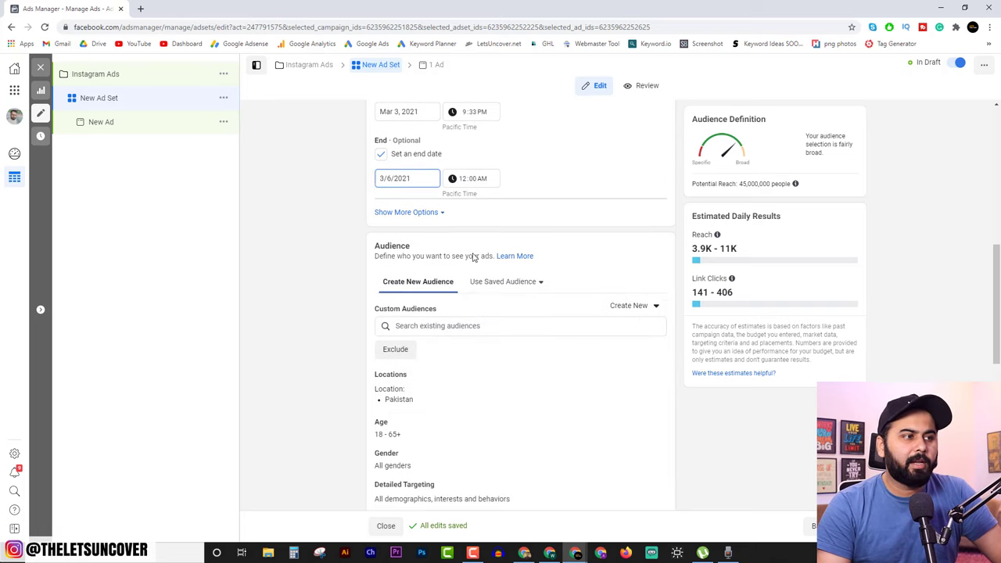
{"action": "left_click", "coordinate": [540, 286]}
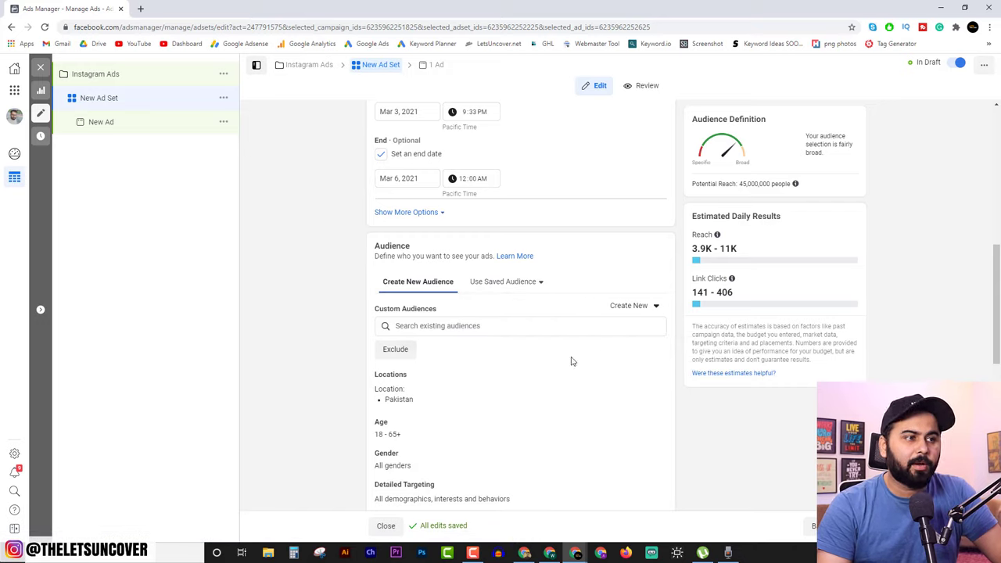
{"action": "scroll", "coordinate": [349, 318], "scroll_direction": "up", "scroll_amount": 3}
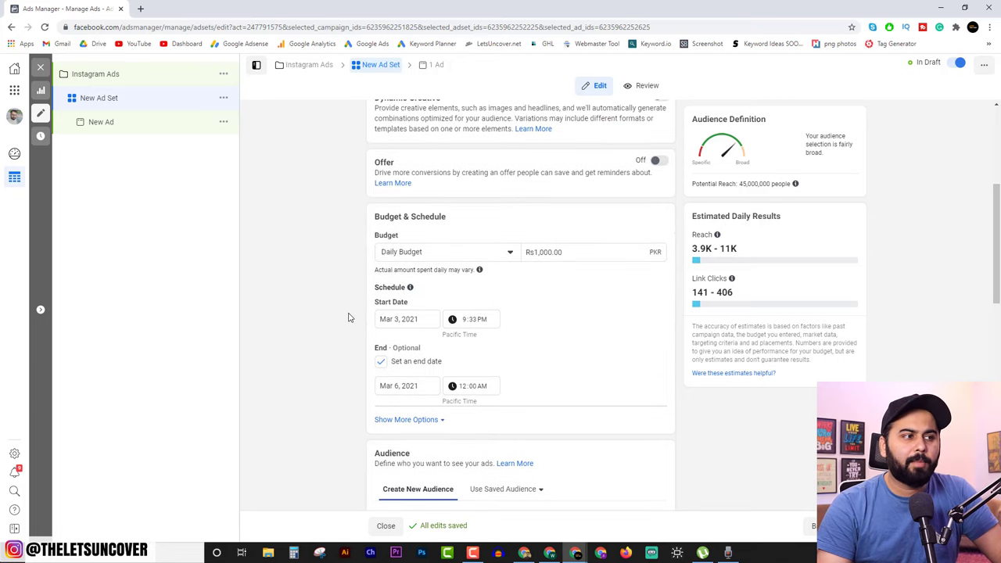
{"action": "scroll", "coordinate": [349, 318], "scroll_direction": "down", "scroll_amount": 3}
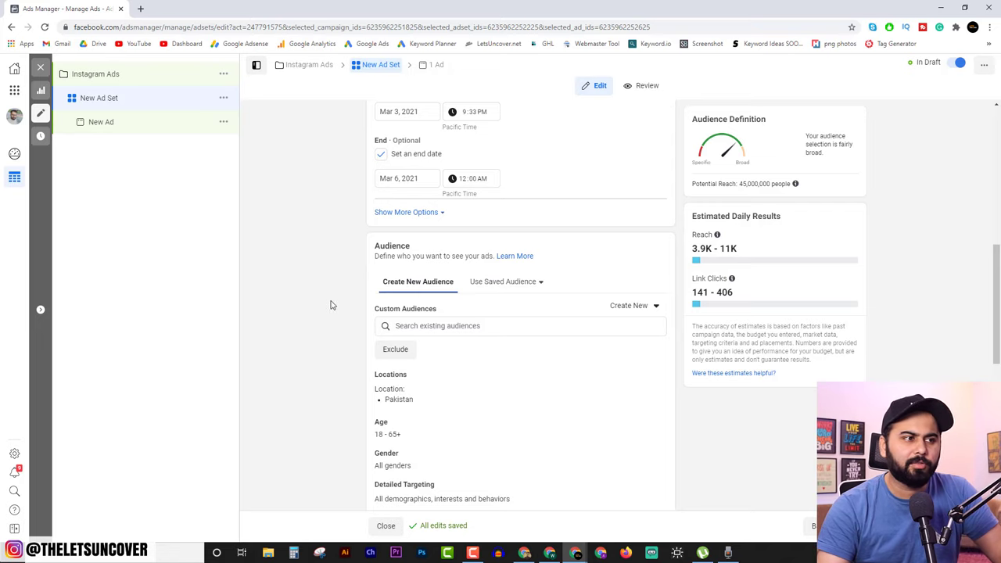
{"action": "scroll", "coordinate": [317, 387], "scroll_direction": "down", "scroll_amount": 2}
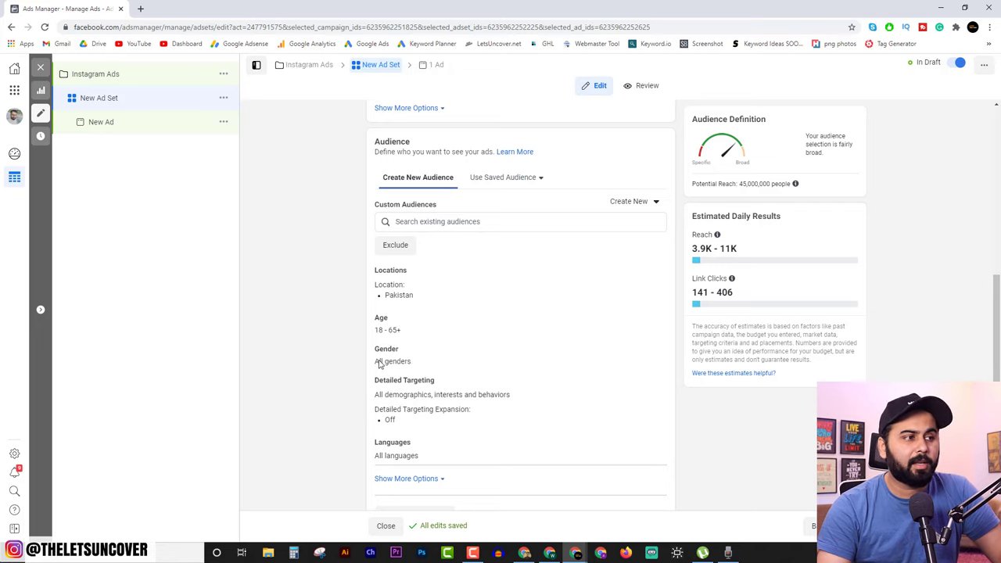
{"action": "left_click", "coordinate": [653, 274]}
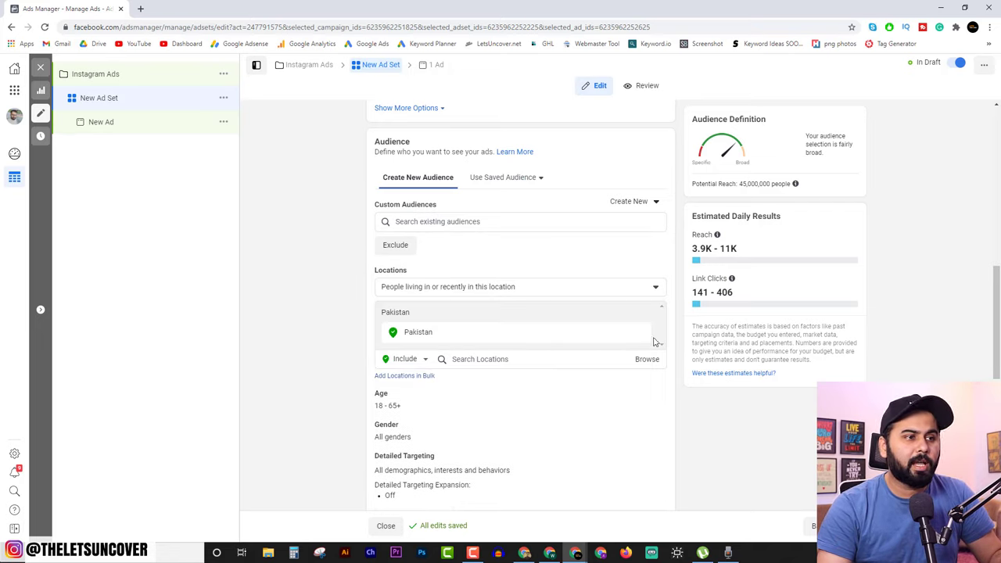
{"action": "left_click", "coordinate": [502, 286]}
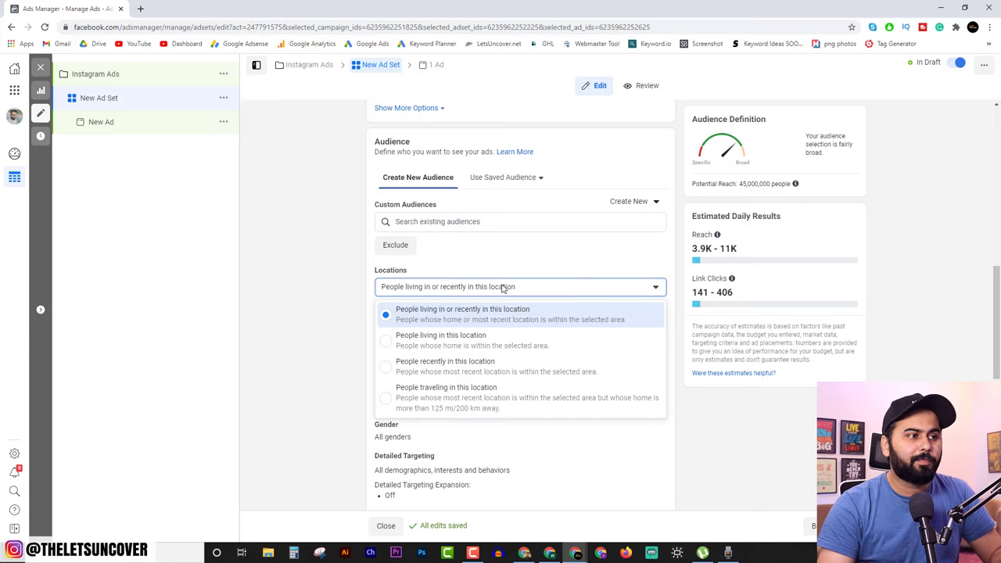
{"action": "left_click", "coordinate": [395, 317]}
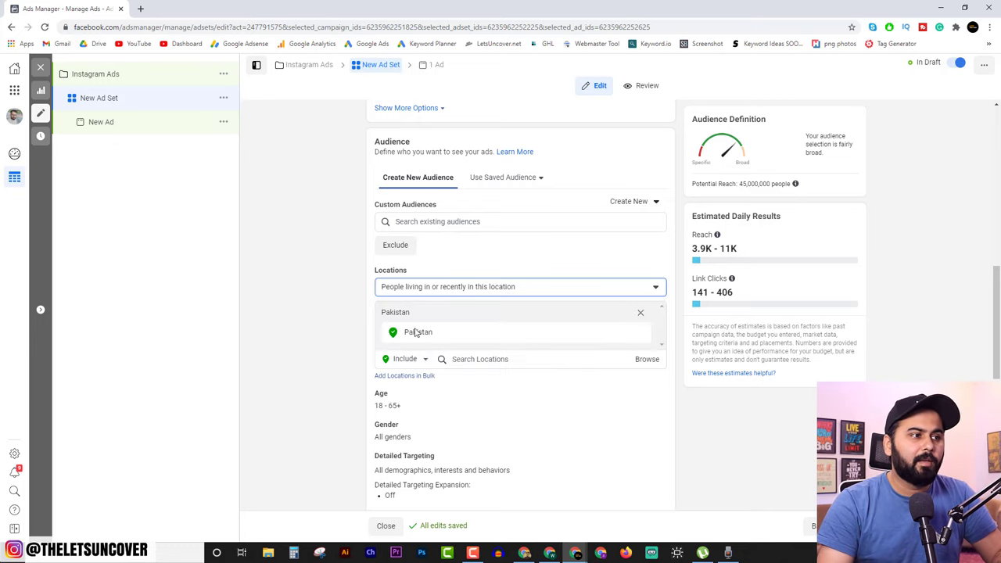
Target Lahore, Punjab, Pakistan as the audience location and set its surrounding radius to 27 mi
{"action": "left_click", "coordinate": [509, 359]}
{"action": "type", "text": "lahore"}
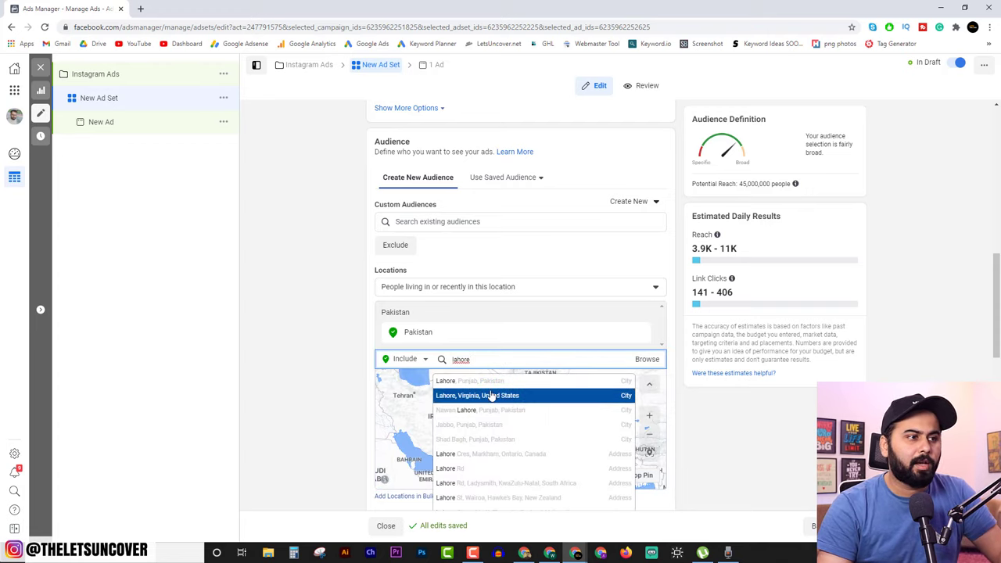
{"action": "left_click", "coordinate": [527, 387]}
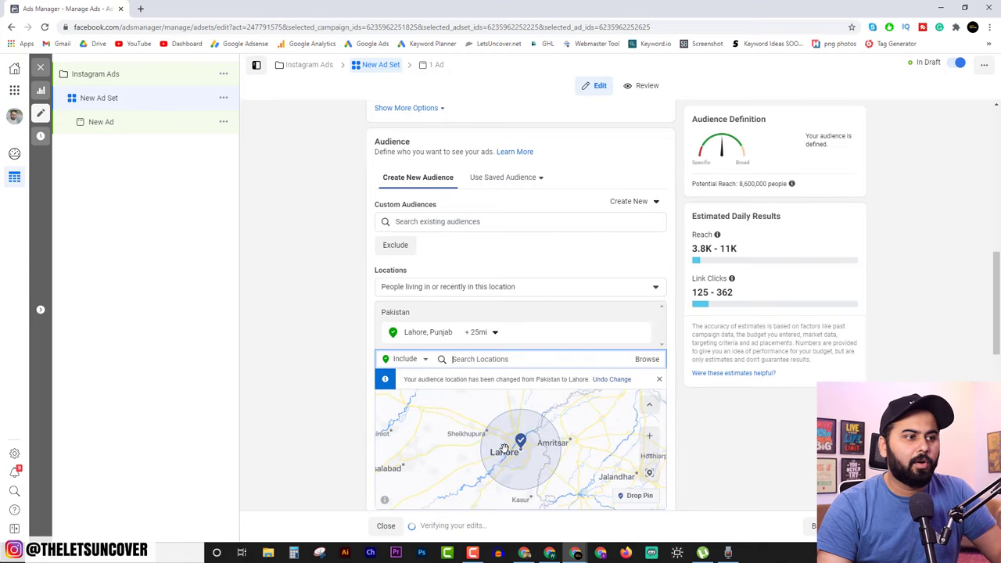
{"action": "left_click", "coordinate": [491, 332]}
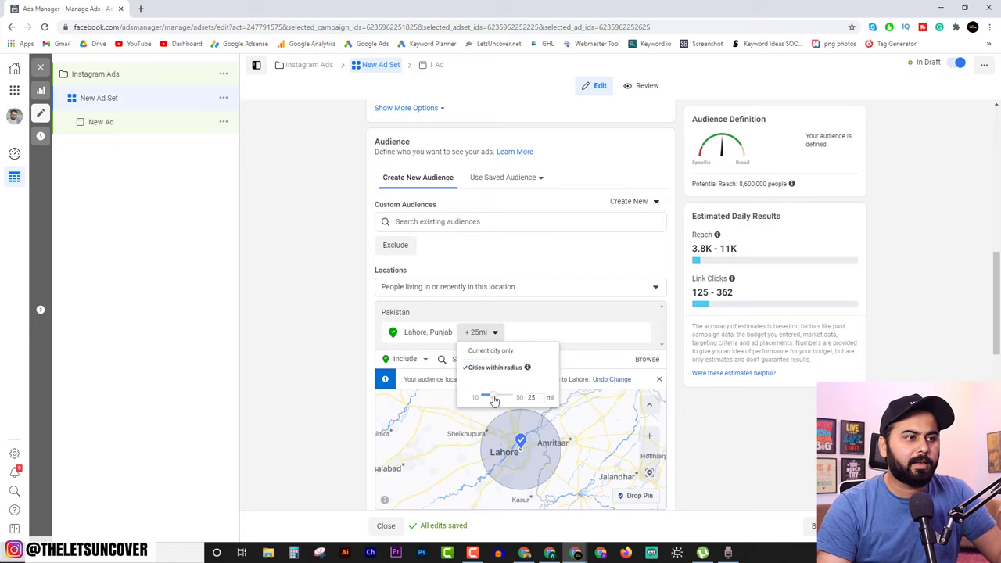
{"action": "mouse_move", "coordinate": [508, 399]}
{"action": "left_mouse_down"}
{"action": "mouse_move", "coordinate": [518, 401]}
{"action": "mouse_move", "coordinate": [501, 399]}
{"action": "left_mouse_up"}
{"action": "left_click", "coordinate": [491, 332]}
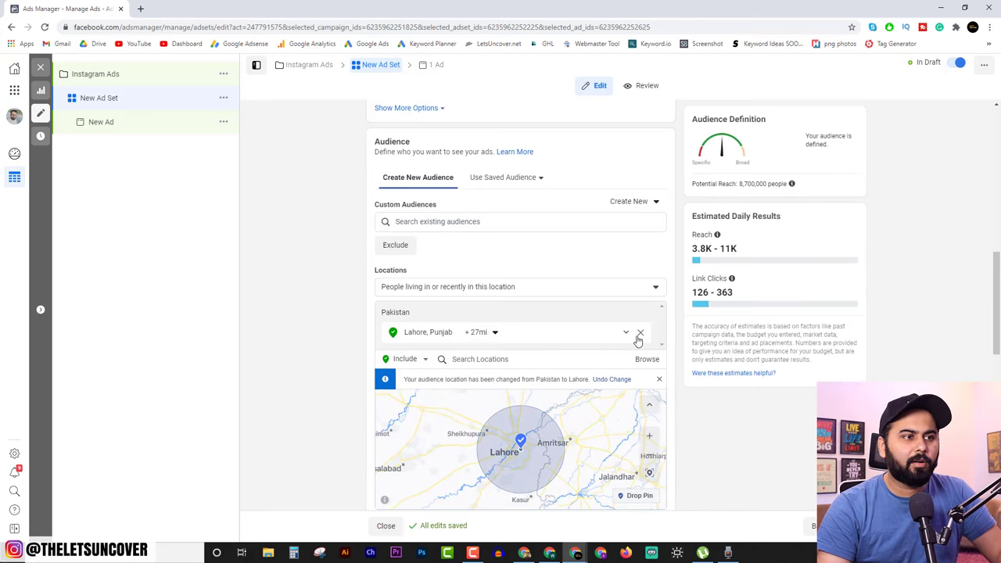
Add Multan, Punjab, Pakistan as a second included audience location
{"action": "scroll", "coordinate": [557, 345], "scroll_direction": "down", "scroll_amount": 4}
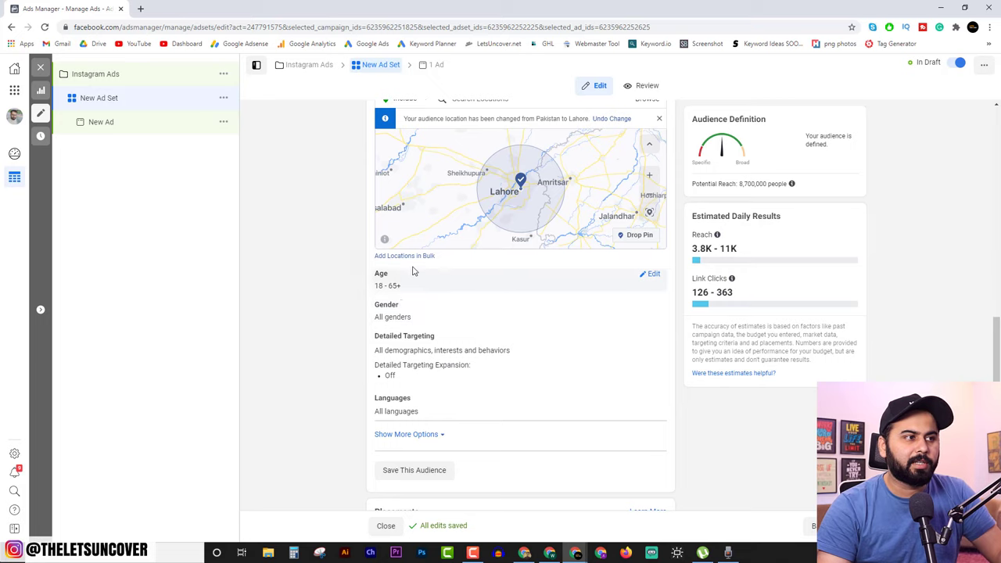
{"action": "scroll", "coordinate": [413, 268], "scroll_direction": "up", "scroll_amount": 2}
{"action": "left_click", "coordinate": [544, 206]}
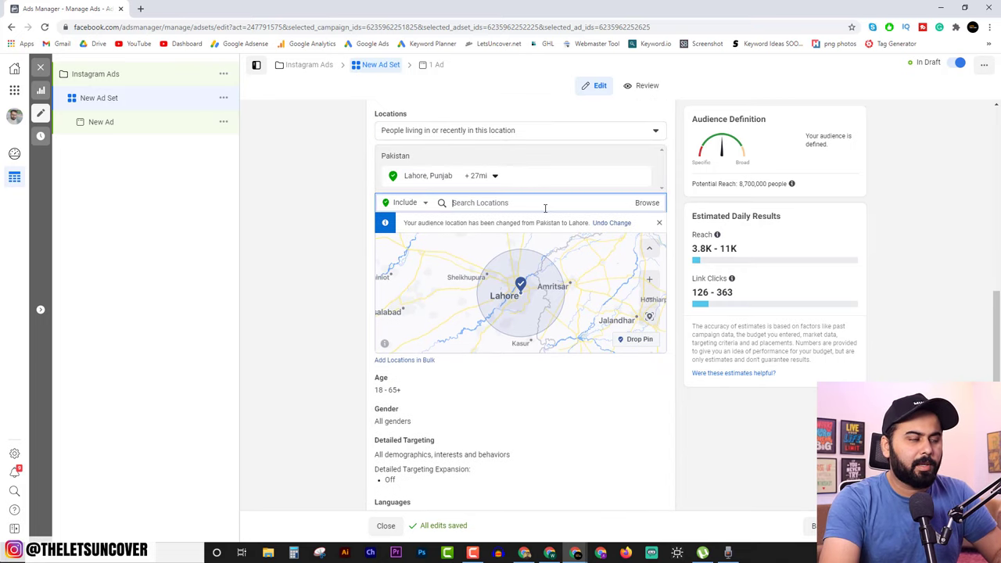
{"action": "type", "text": "multan"}
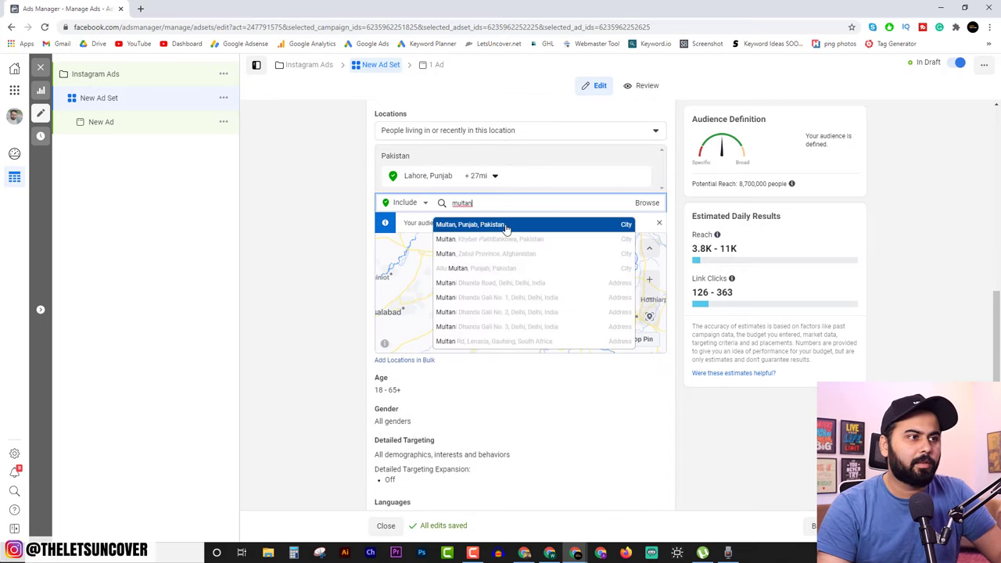
{"action": "left_click", "coordinate": [483, 225]}
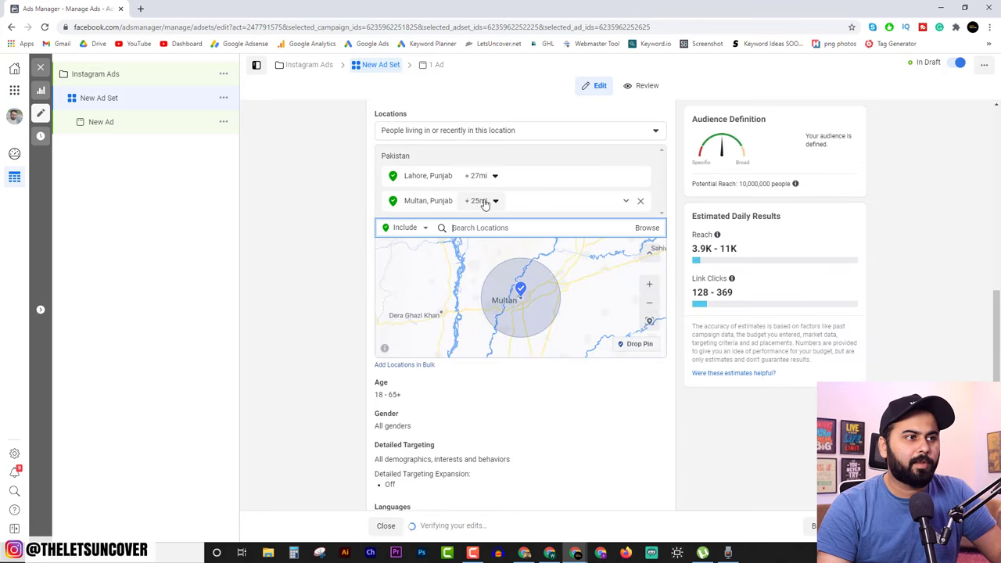
{"action": "left_click", "coordinate": [352, 260]}
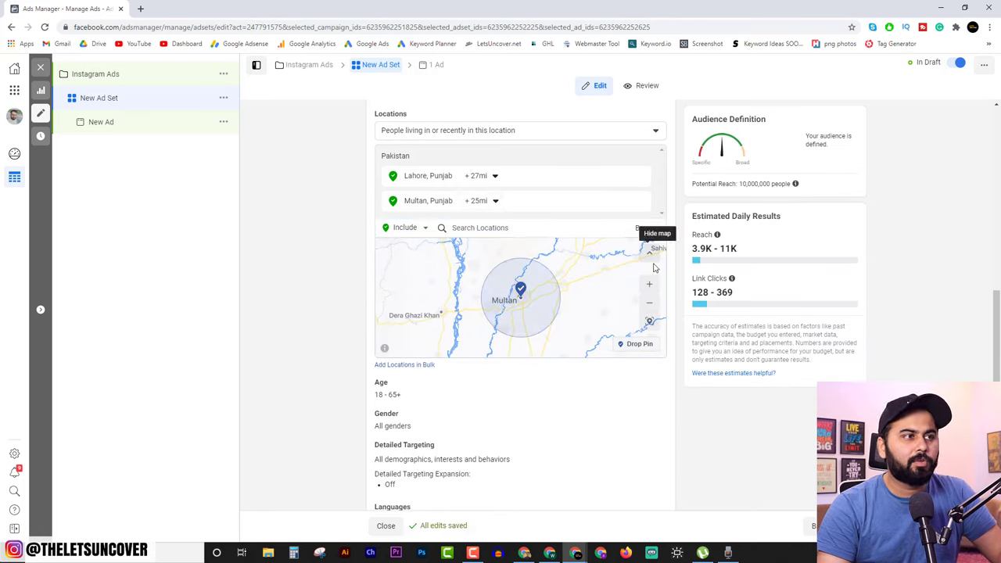
Open the audience's age range for editing and set the maximum age to 35
{"action": "scroll", "coordinate": [450, 372], "scroll_direction": "down", "scroll_amount": 2}
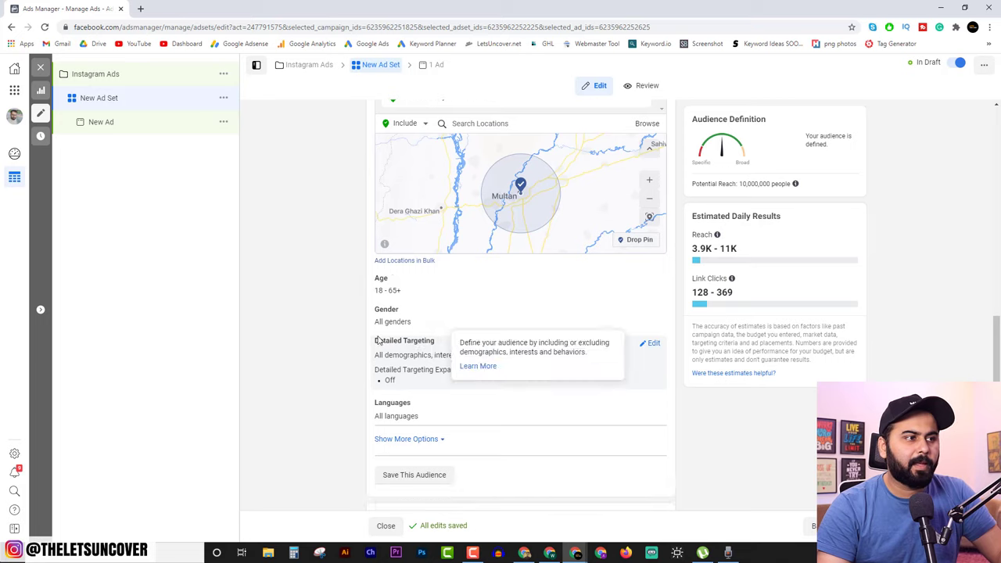
{"action": "left_click", "coordinate": [654, 283]}
{"action": "scroll", "coordinate": [509, 313], "scroll_direction": "down", "scroll_amount": 2}
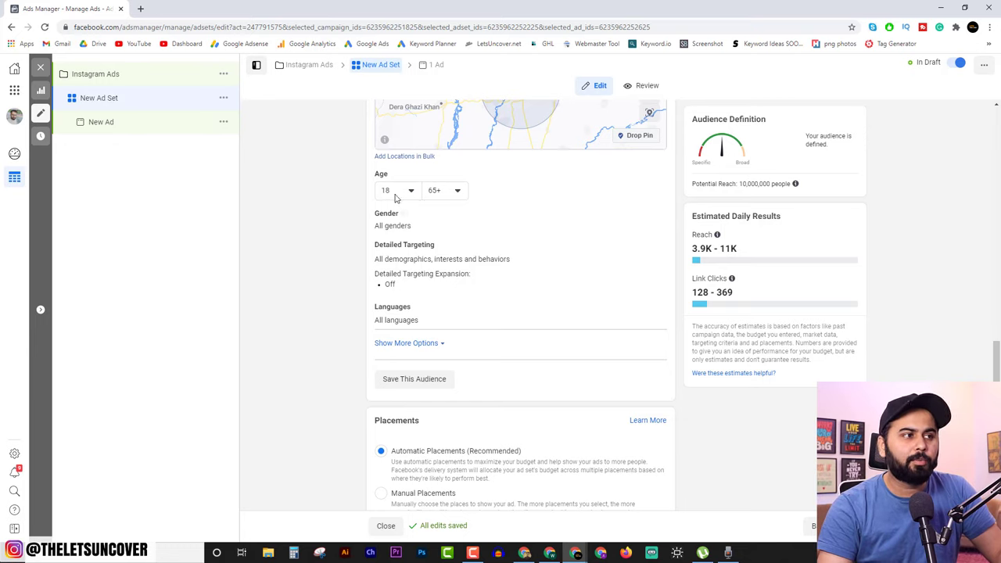
{"action": "left_click", "coordinate": [397, 191]}
{"action": "left_click", "coordinate": [457, 194]}
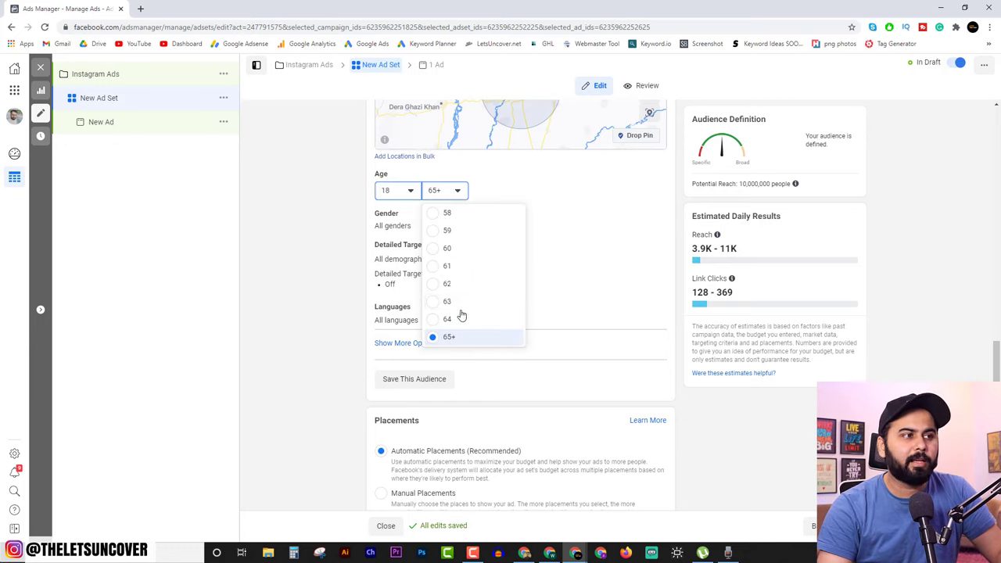
{"action": "scroll", "coordinate": [451, 282], "scroll_direction": "up", "scroll_amount": 3}
{"action": "scroll", "coordinate": [451, 282], "scroll_direction": "up", "scroll_amount": 5}
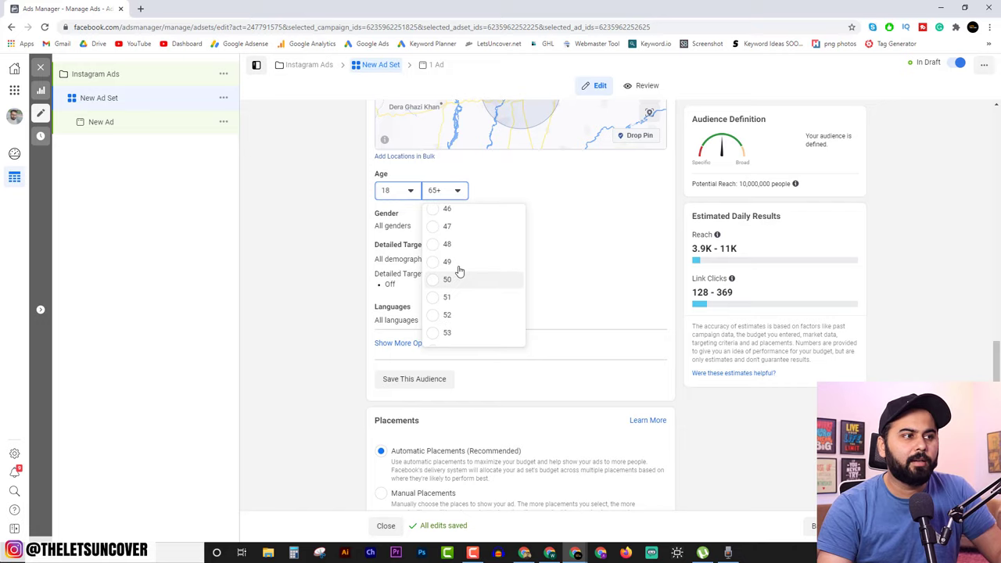
{"action": "scroll", "coordinate": [458, 267], "scroll_direction": "up", "scroll_amount": 2}
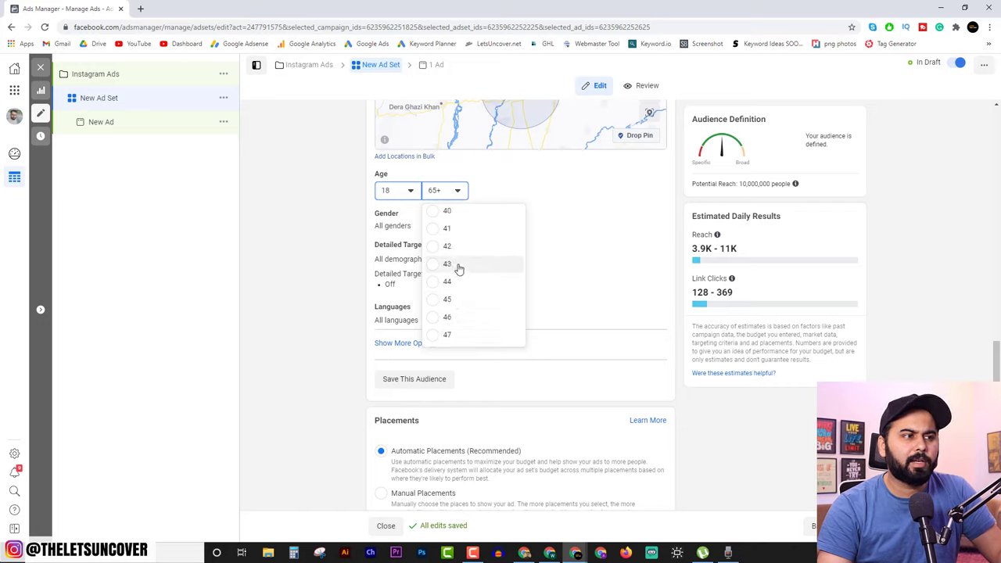
{"action": "left_click", "coordinate": [467, 260]}
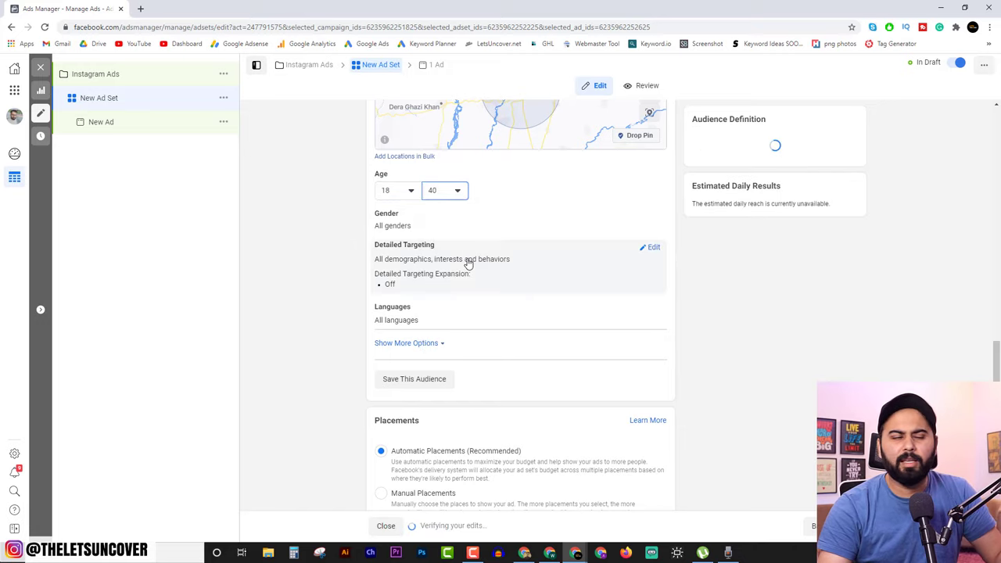
{"action": "left_click", "coordinate": [454, 192]}
{"action": "scroll", "coordinate": [458, 259], "scroll_direction": "up", "scroll_amount": 2}
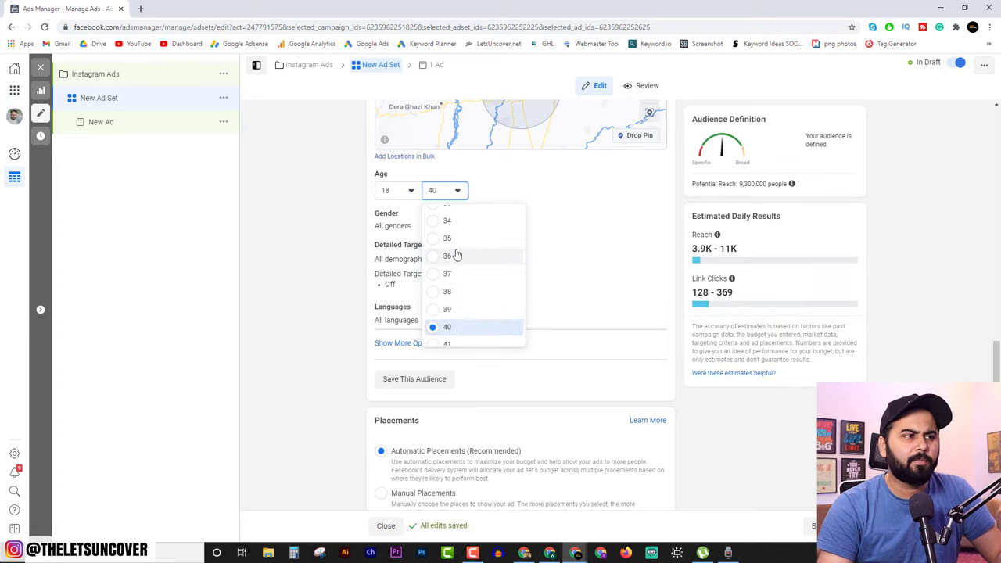
{"action": "left_click", "coordinate": [467, 249]}
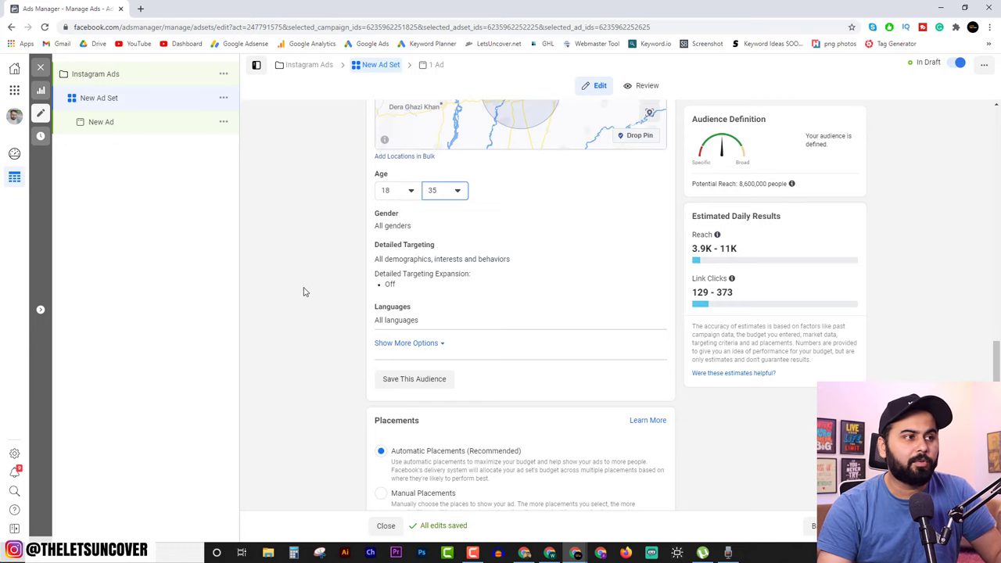
Open the audience's gender setting for editing, leaving it on All
{"action": "scroll", "coordinate": [467, 235], "scroll_direction": "down", "scroll_amount": 1}
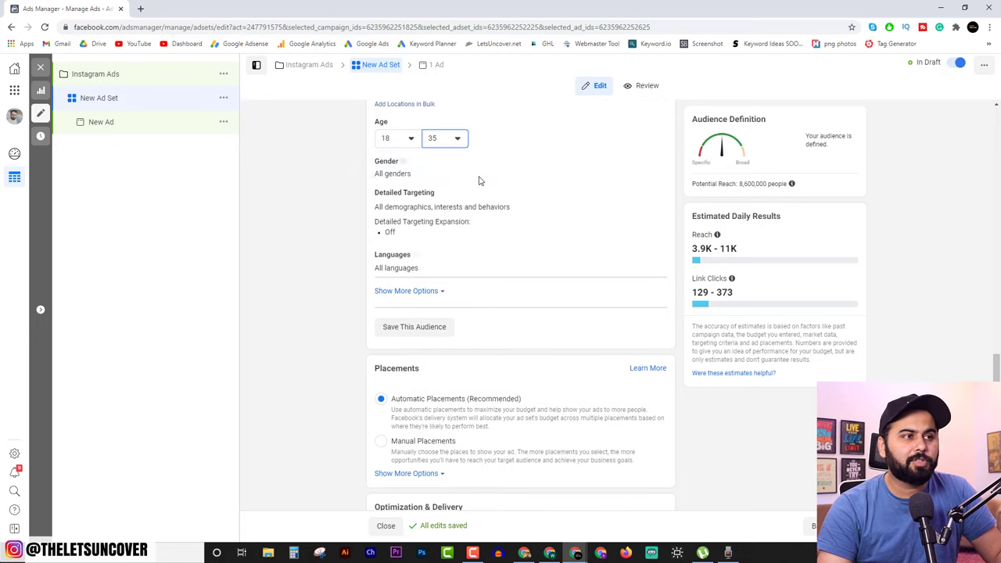
{"action": "left_click", "coordinate": [659, 163]}
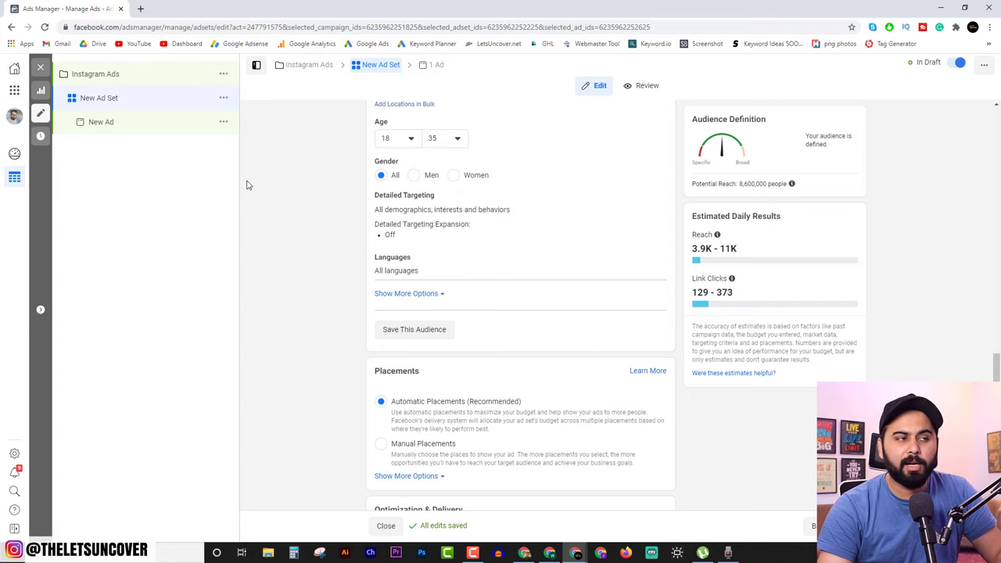
{"action": "scroll", "coordinate": [317, 253], "scroll_direction": "up", "scroll_amount": 2}
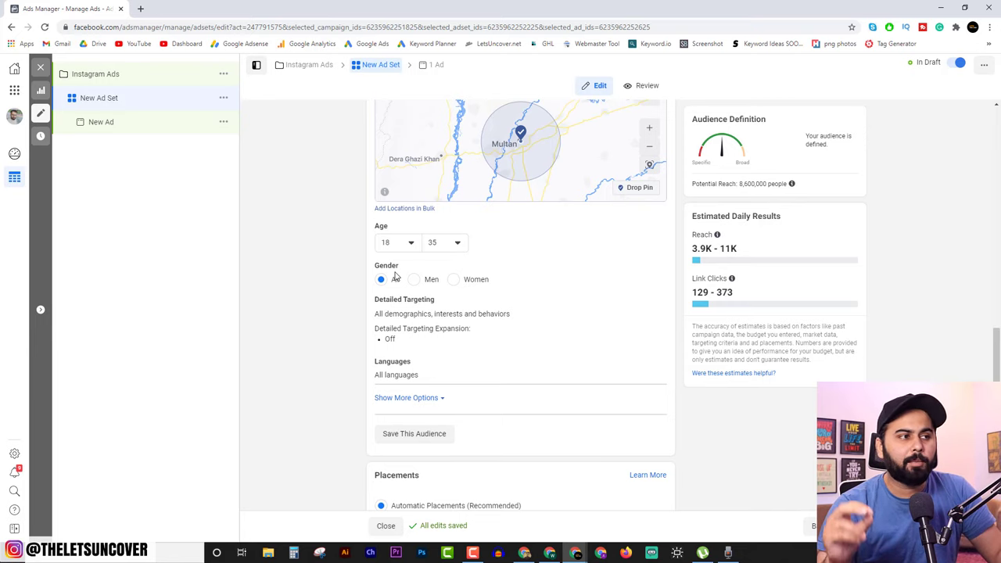
{"action": "scroll", "coordinate": [420, 293], "scroll_direction": "down", "scroll_amount": 2}
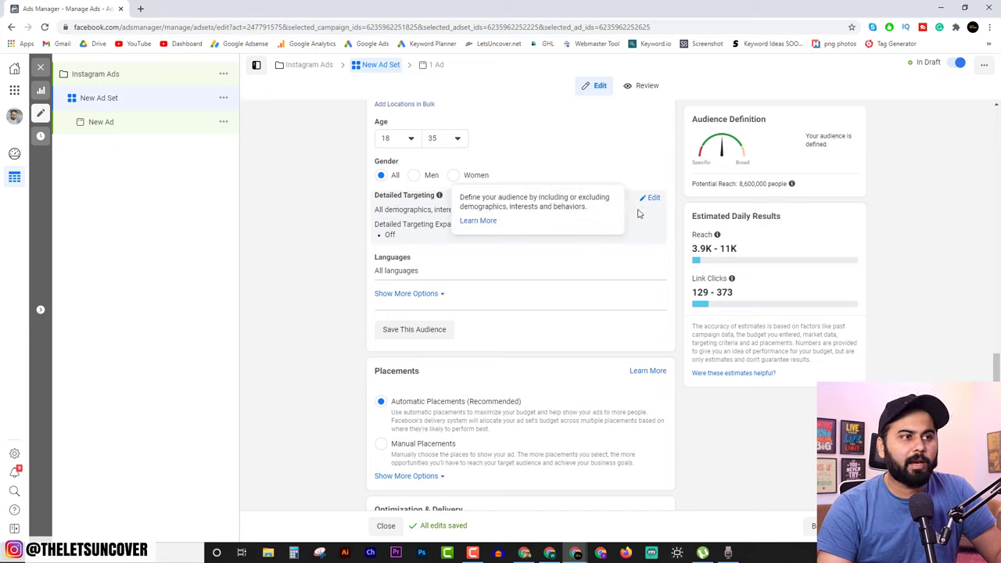
Open detailed targeting for editing, search for shoes, and include the Shoes interest
{"action": "left_click", "coordinate": [649, 198]}
{"action": "left_click", "coordinate": [427, 225]}
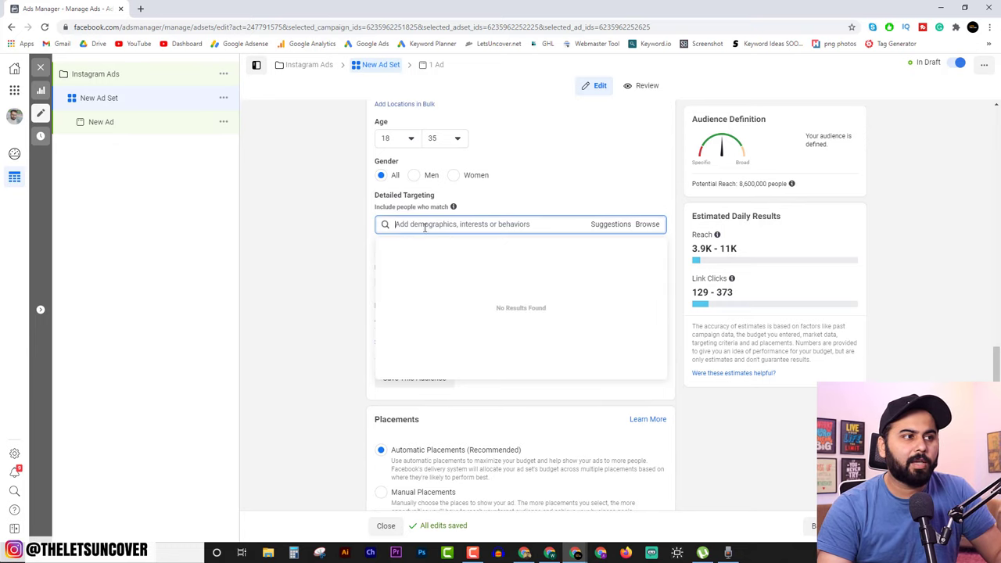
{"action": "left_click", "coordinate": [355, 229]}
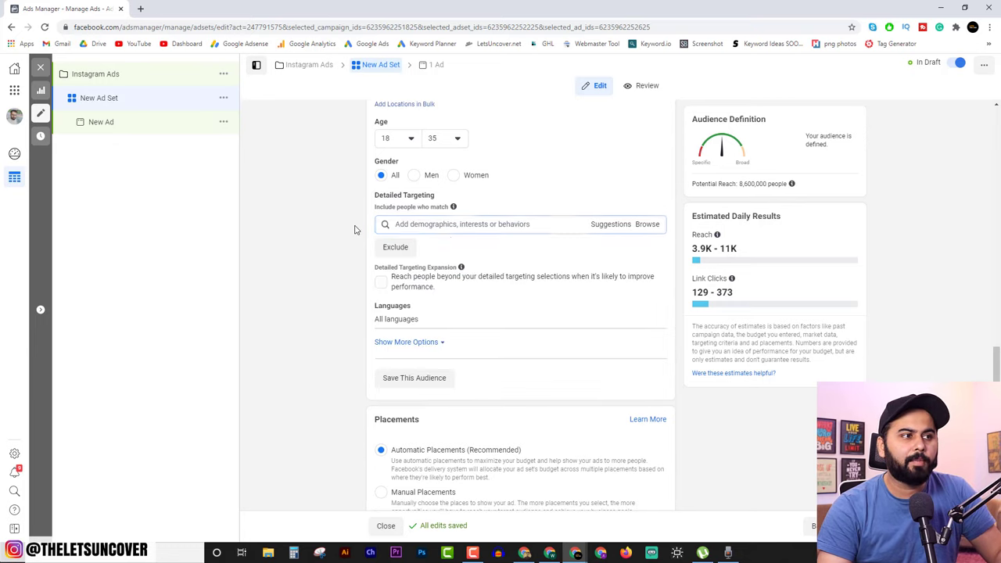
{"action": "left_click", "coordinate": [472, 225]}
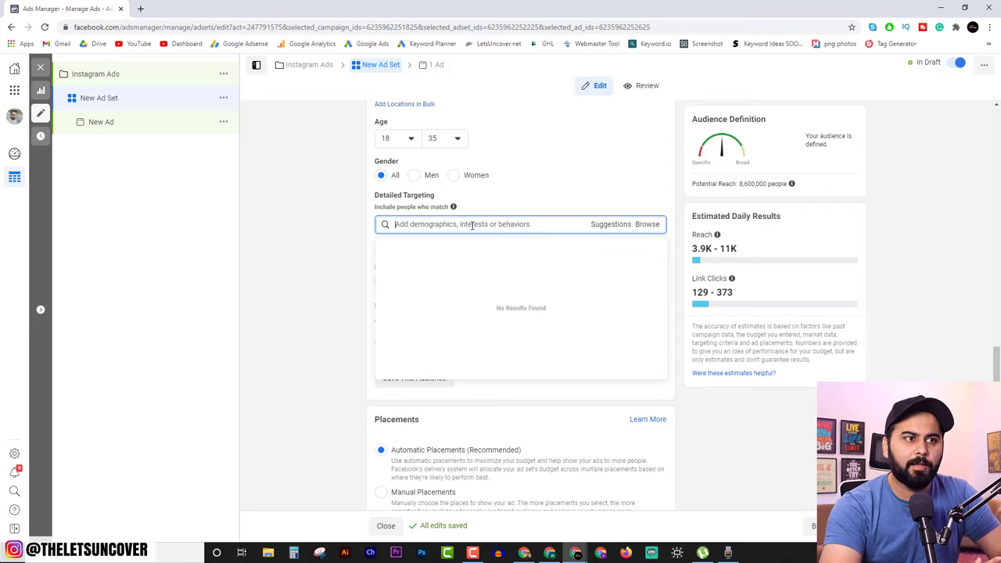
{"action": "type", "text": "shoes"}
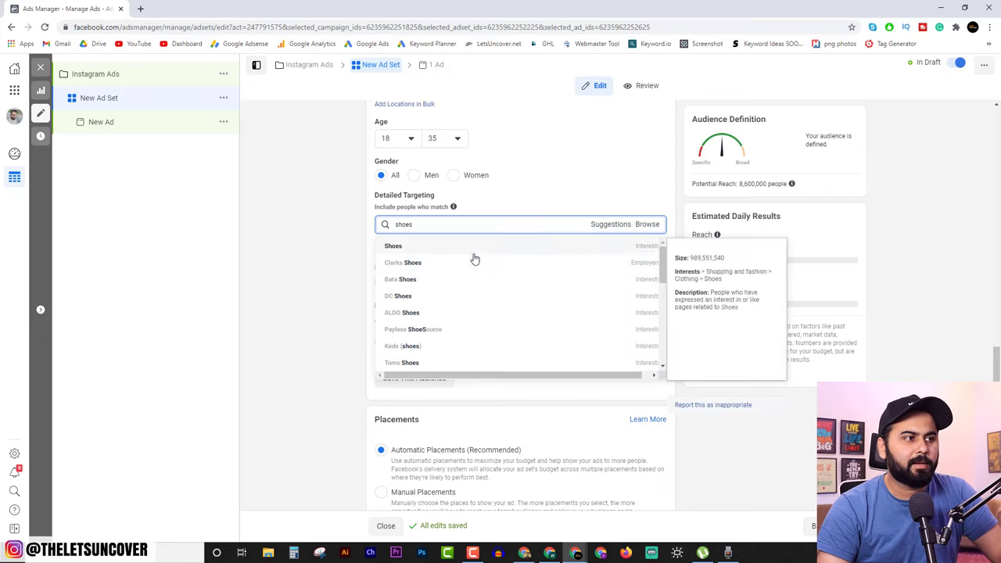
{"action": "scroll", "coordinate": [459, 322], "scroll_direction": "down", "scroll_amount": 3}
{"action": "scroll", "coordinate": [442, 329], "scroll_direction": "down", "scroll_amount": 3}
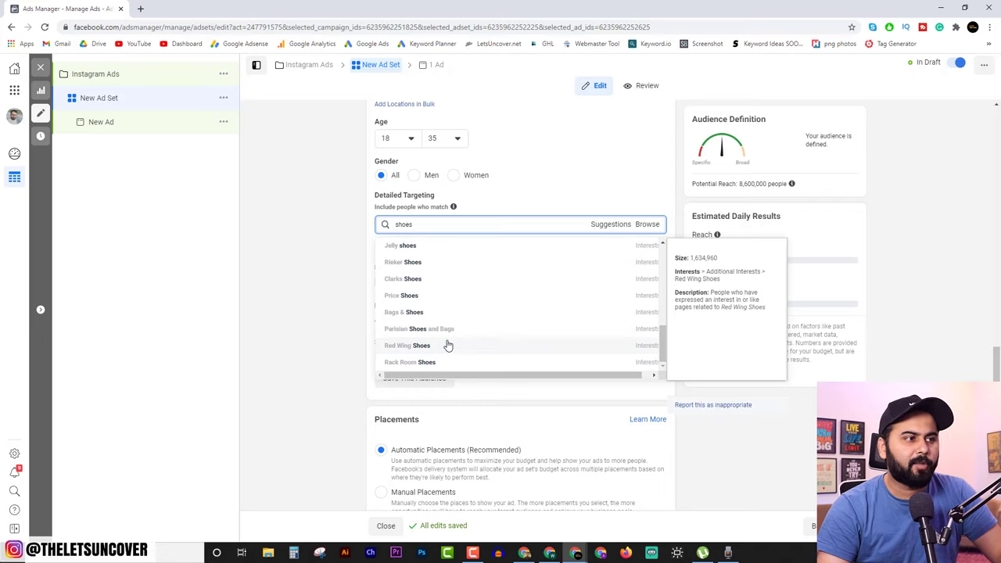
{"action": "scroll", "coordinate": [445, 344], "scroll_direction": "up", "scroll_amount": 6}
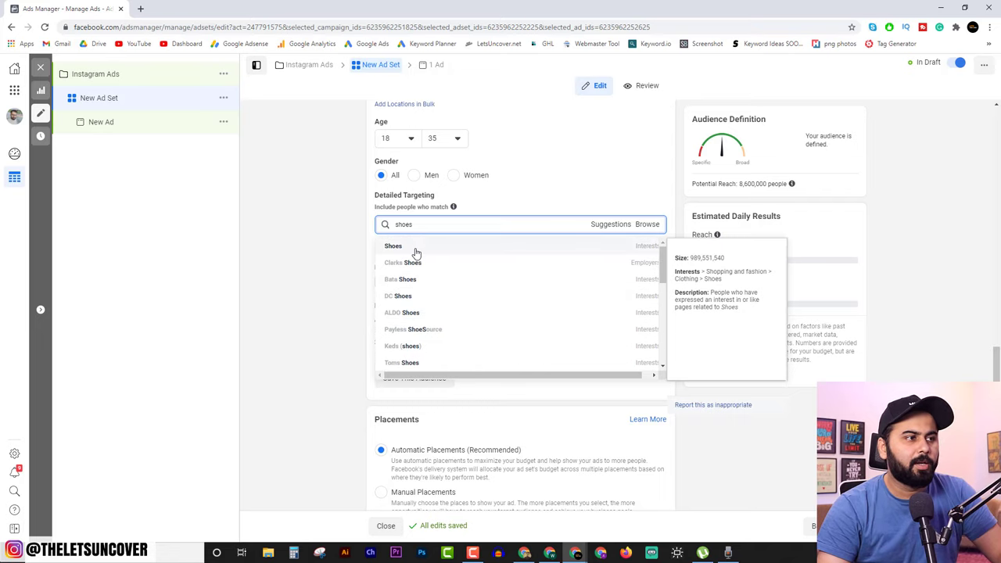
{"action": "left_click", "coordinate": [416, 247]}
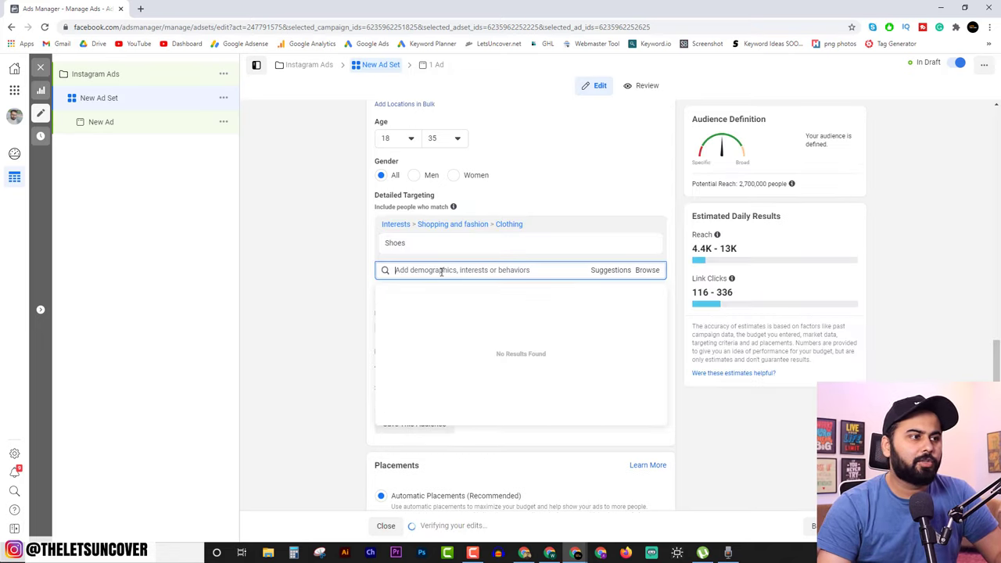
Search detailed targeting for nike shoes and include the Air Jordan interest
{"action": "type", "text": "nike"}
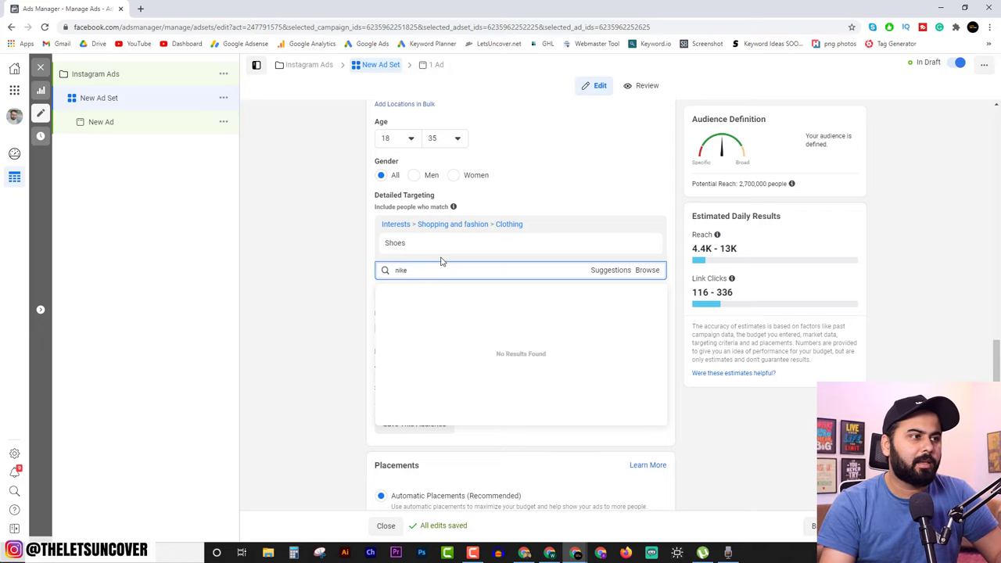
{"action": "type", "text": " shoes"}
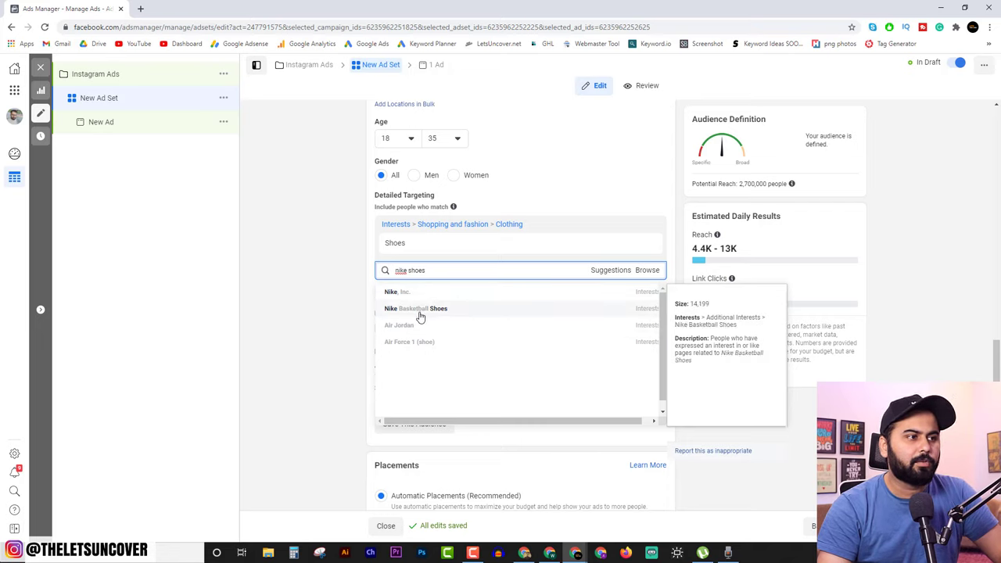
{"action": "left_click", "coordinate": [425, 327]}
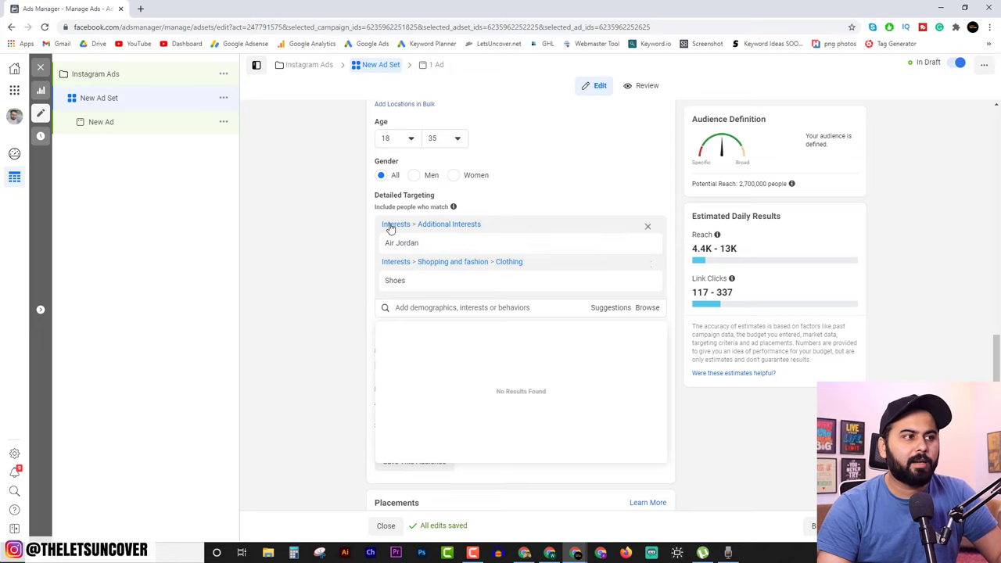
{"action": "left_click", "coordinate": [430, 309]}
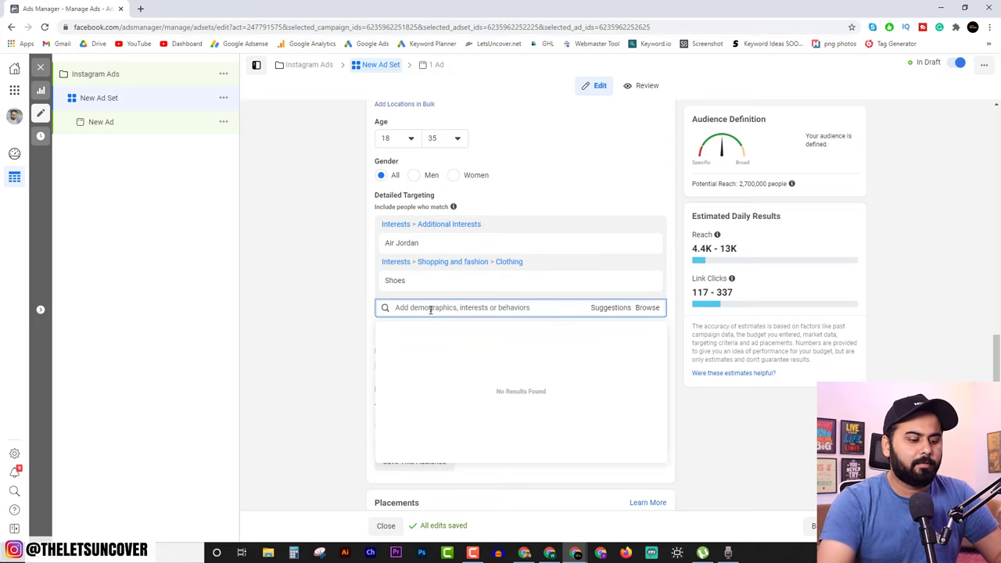
{"action": "type", "text": "clothing"}
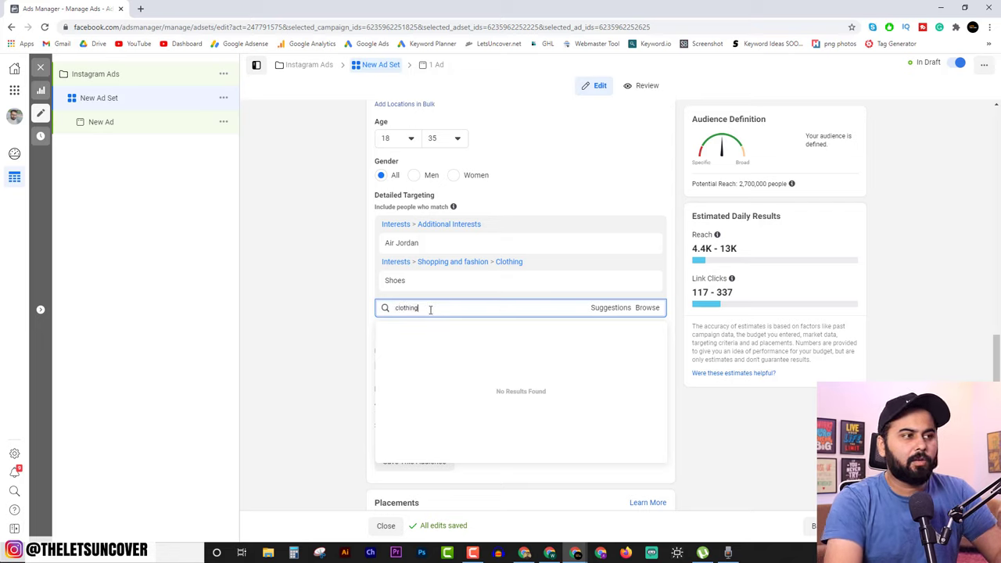
{"action": "key", "text": "BackSpace"}
{"action": "key", "text": "BackSpace"}
{"action": "key", "text": "BackSpace"}
{"action": "key", "text": "BackSpace"}
{"action": "key", "text": "BackSpace"}
{"action": "key", "text": "BackSpace"}
{"action": "key", "text": "BackSpace"}
{"action": "key", "text": "BackSpace"}
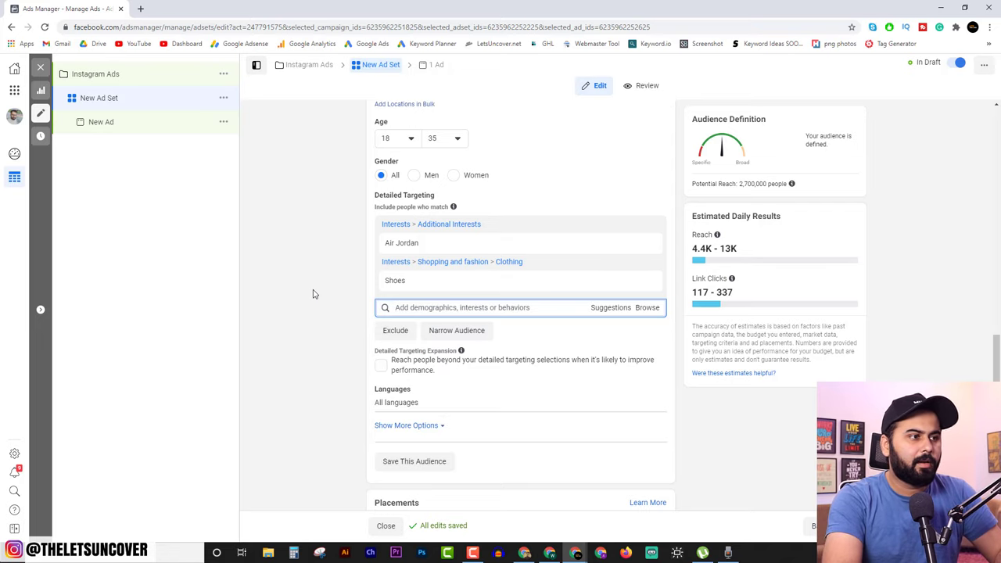
Search detailed targeting for t shirts and include the T-shirt interest
{"action": "type", "text": "t shirts"}
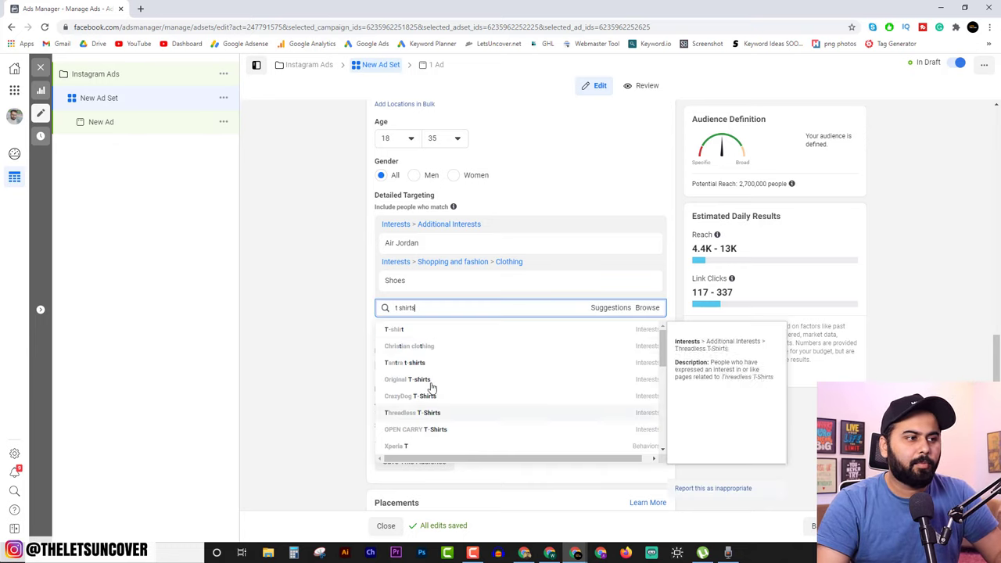
{"action": "left_click", "coordinate": [458, 329]}
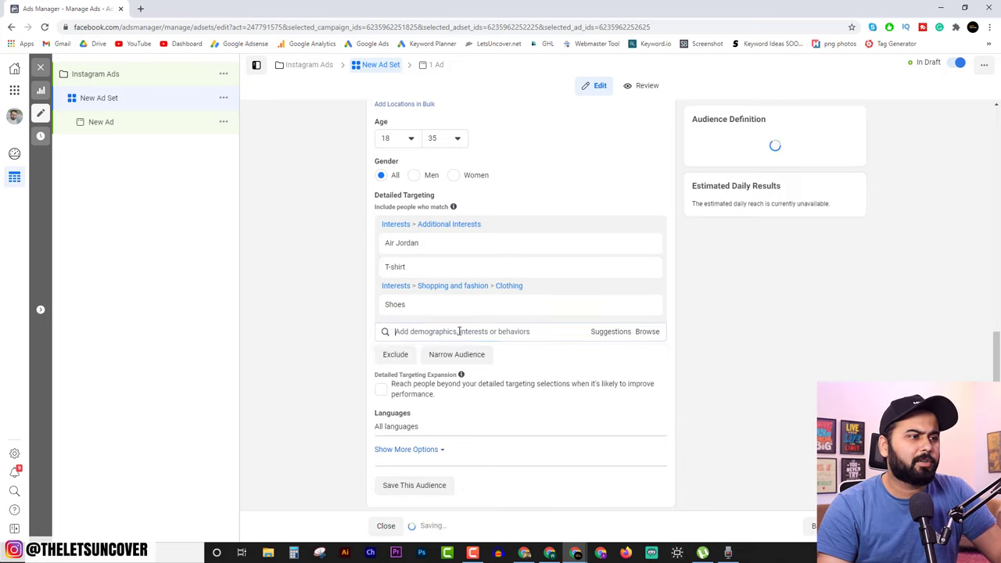
Open the audience's Connections setting for editing and examine the available connection types for Facebook Pages, apps and events
{"action": "scroll", "coordinate": [337, 245], "scroll_direction": "down", "scroll_amount": 3}
{"action": "scroll", "coordinate": [447, 331], "scroll_direction": "up", "scroll_amount": 2}
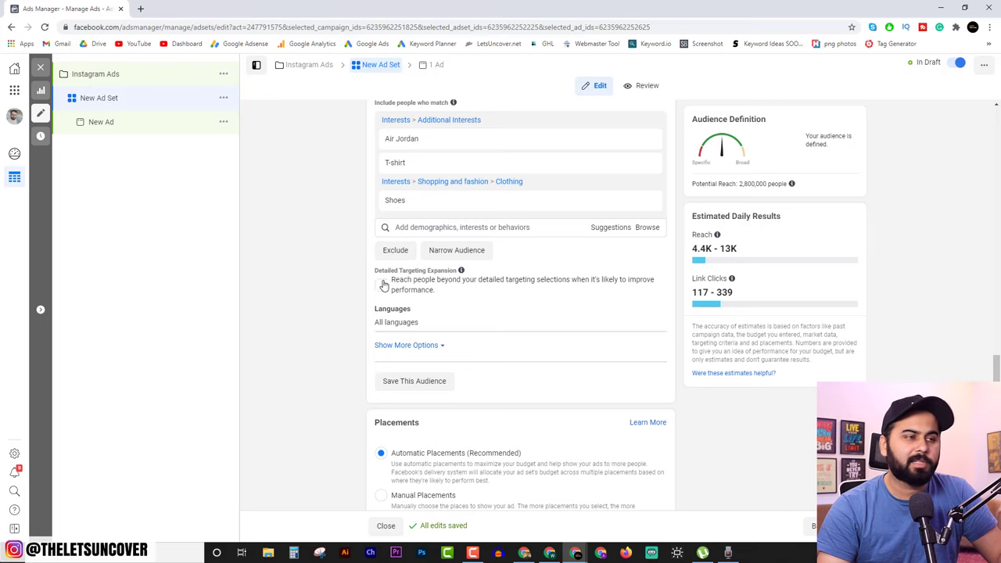
{"action": "scroll", "coordinate": [441, 317], "scroll_direction": "down", "scroll_amount": 2}
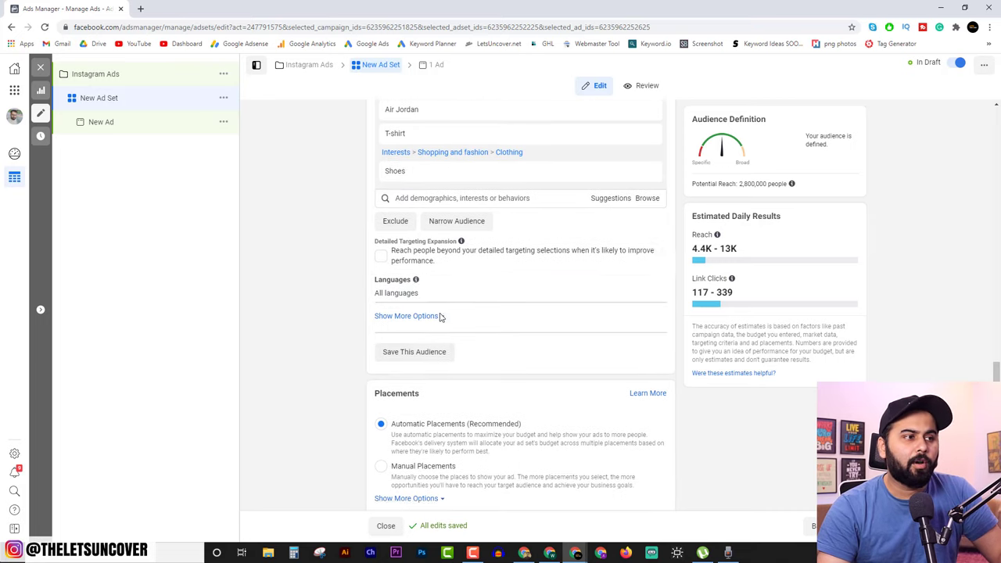
{"action": "left_click", "coordinate": [432, 243]}
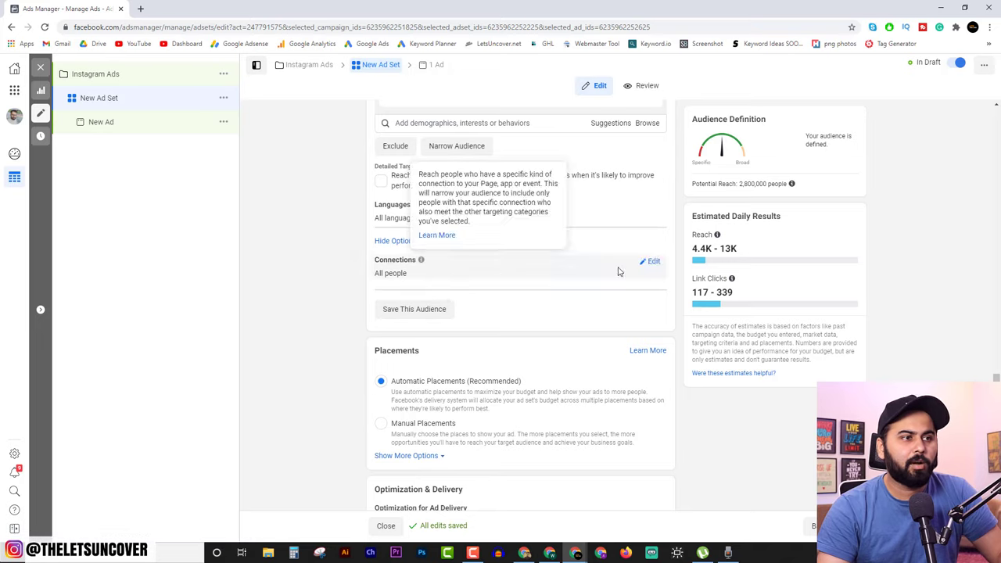
{"action": "left_click", "coordinate": [652, 262]}
{"action": "left_click", "coordinate": [459, 276]}
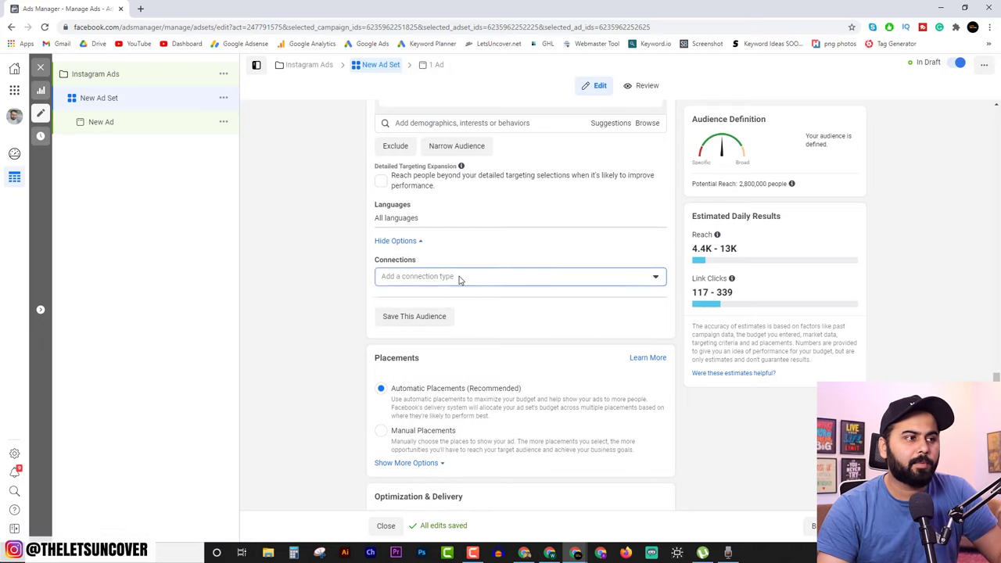
{"action": "left_click", "coordinate": [412, 281]}
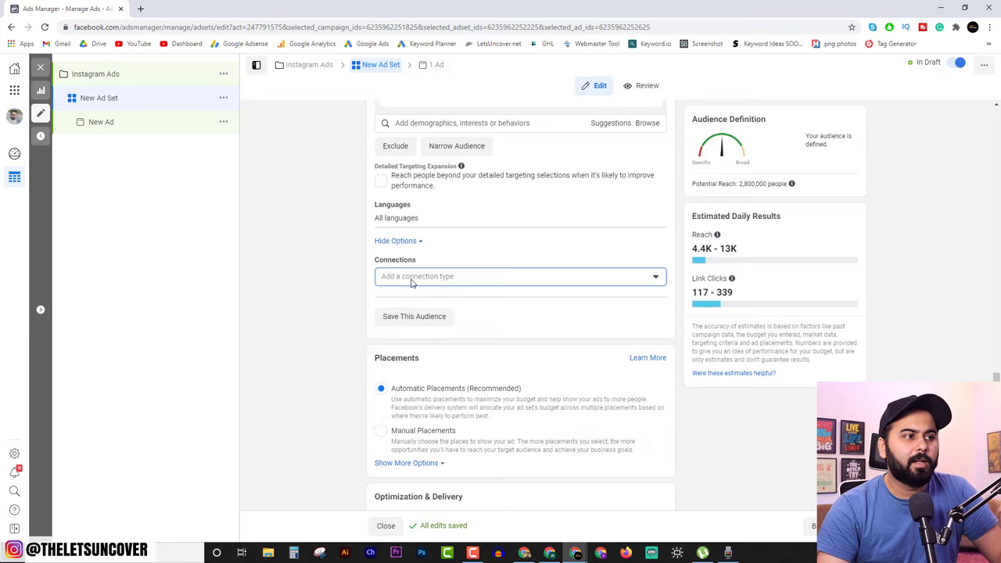
{"action": "left_click", "coordinate": [472, 283]}
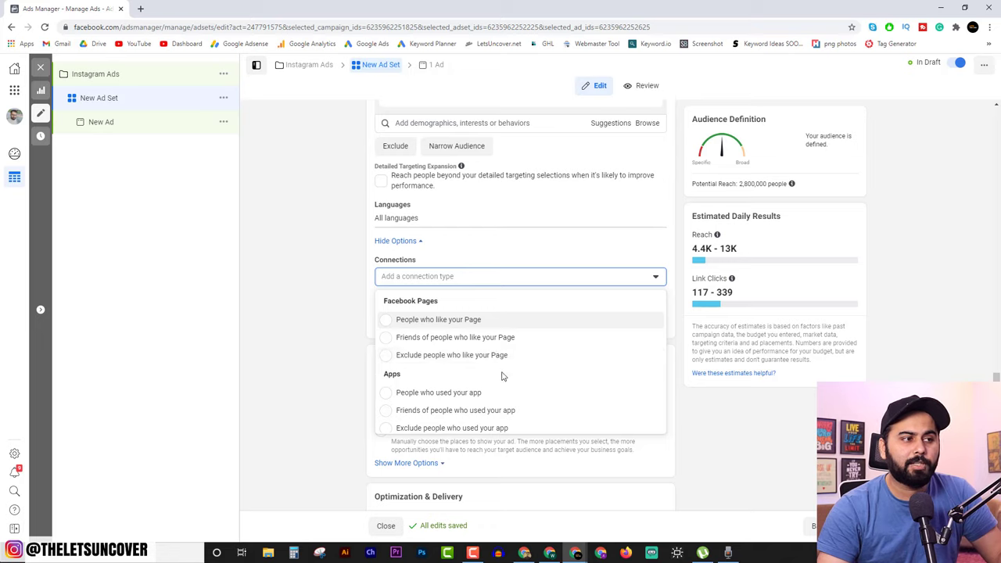
{"action": "scroll", "coordinate": [502, 376], "scroll_direction": "down", "scroll_amount": 3}
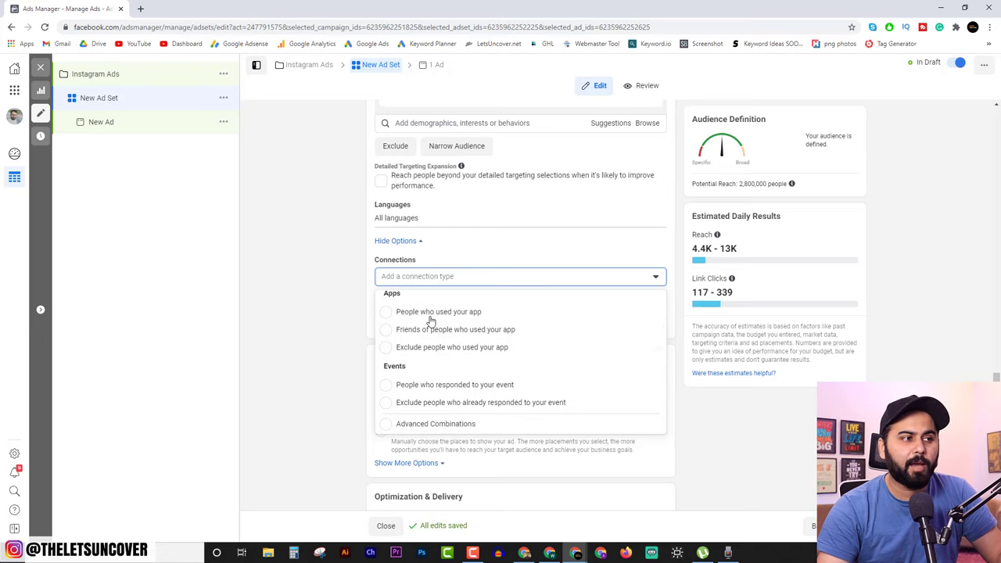
{"action": "scroll", "coordinate": [500, 370], "scroll_direction": "up", "scroll_amount": 3}
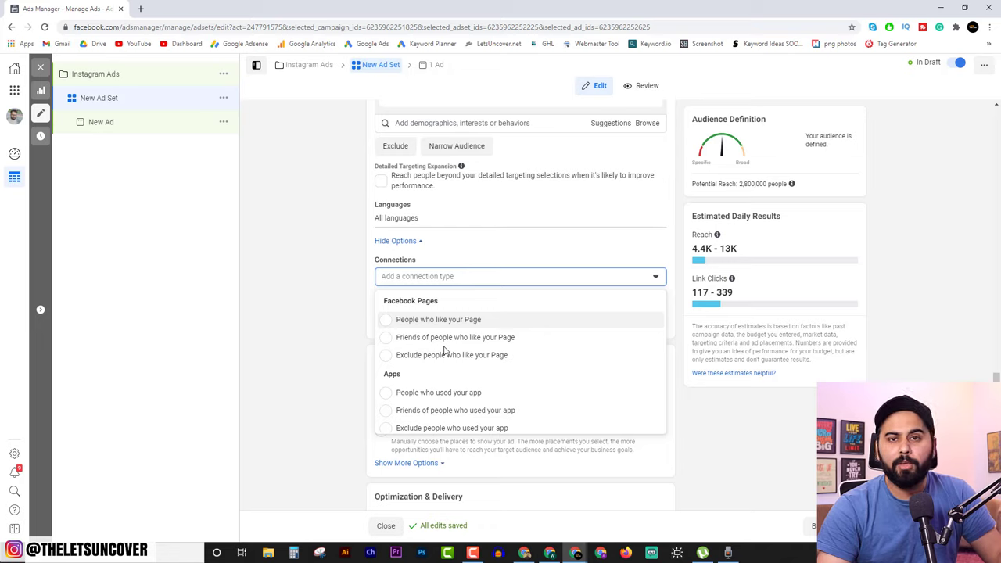
{"action": "scroll", "coordinate": [461, 366], "scroll_direction": "down", "scroll_amount": 2}
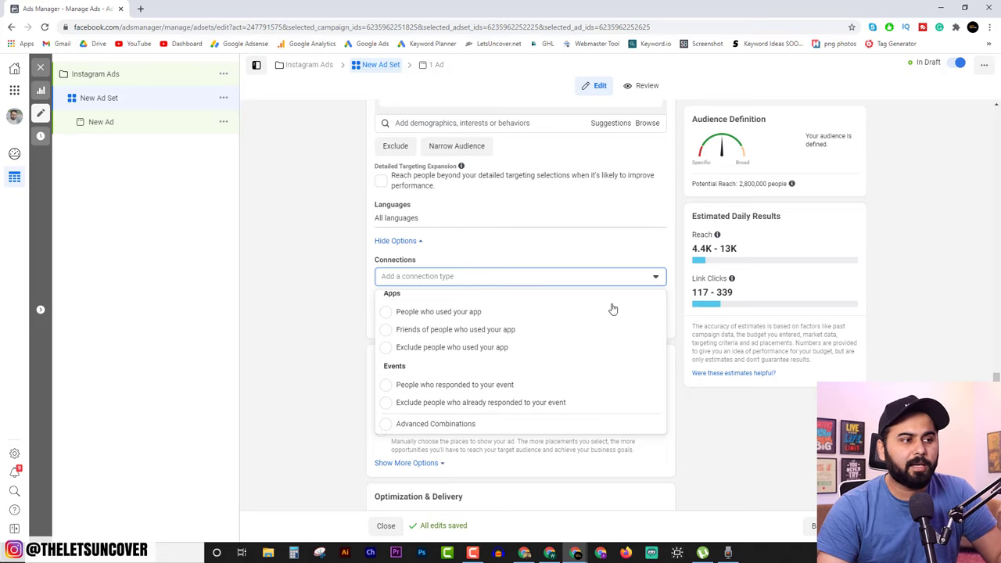
{"action": "left_click", "coordinate": [326, 297]}
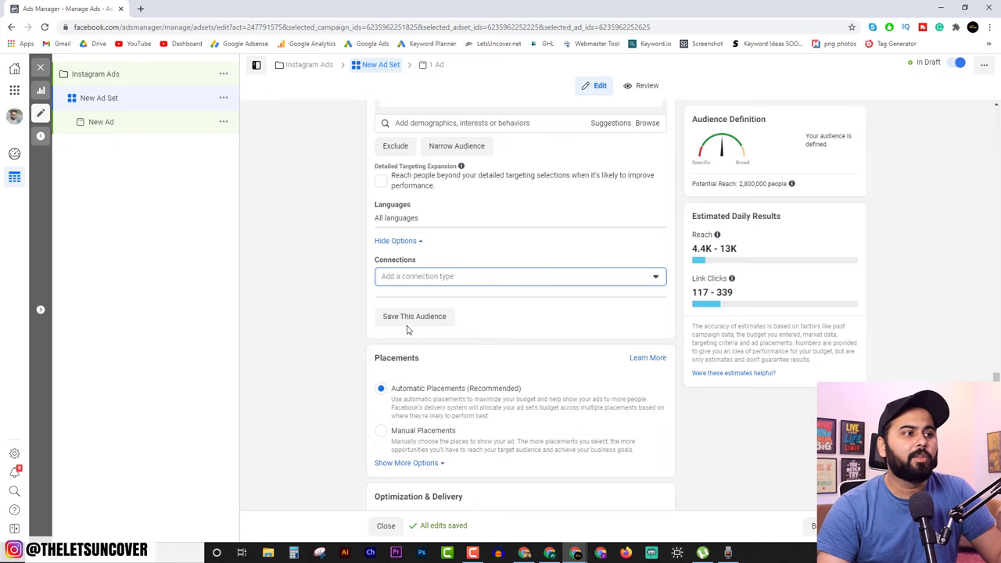
Try the connection type that excludes people who like the Page, and remove it from the audience again
{"action": "scroll", "coordinate": [494, 349], "scroll_direction": "down", "scroll_amount": 2}
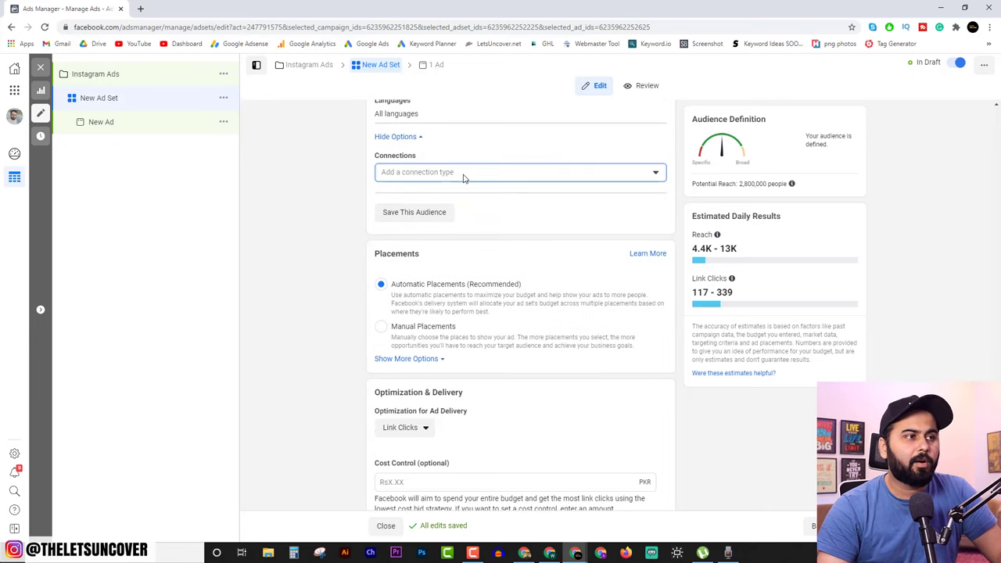
{"action": "left_click", "coordinate": [464, 177]}
{"action": "left_click", "coordinate": [459, 255]}
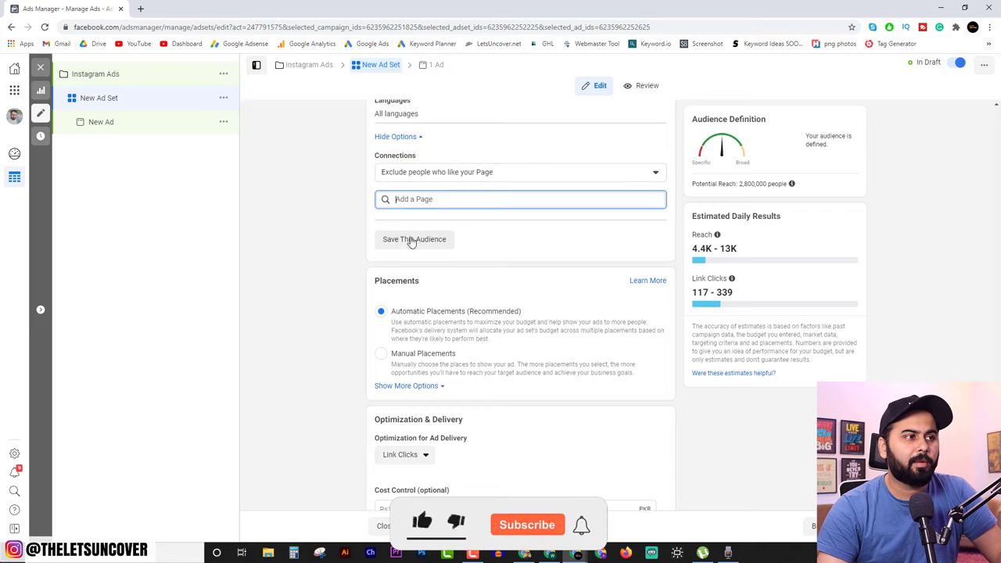
{"action": "left_click", "coordinate": [586, 174]}
{"action": "left_click", "coordinate": [403, 196]}
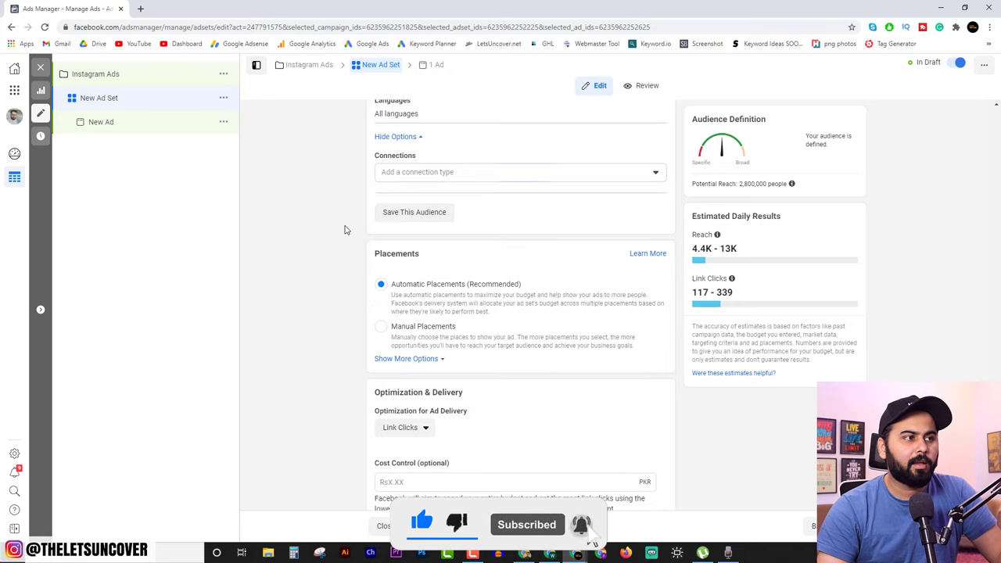
Switch the ad set to manual placements and exclude the Facebook, Audience Network and Messenger platforms, keeping only Instagram
{"action": "scroll", "coordinate": [371, 268], "scroll_direction": "down", "scroll_amount": 1}
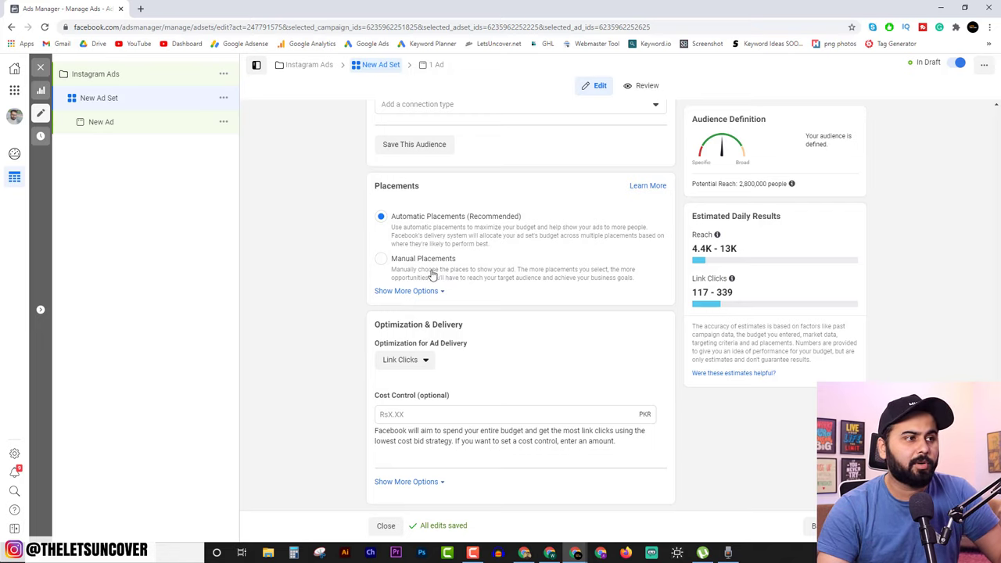
{"action": "left_click", "coordinate": [383, 261]}
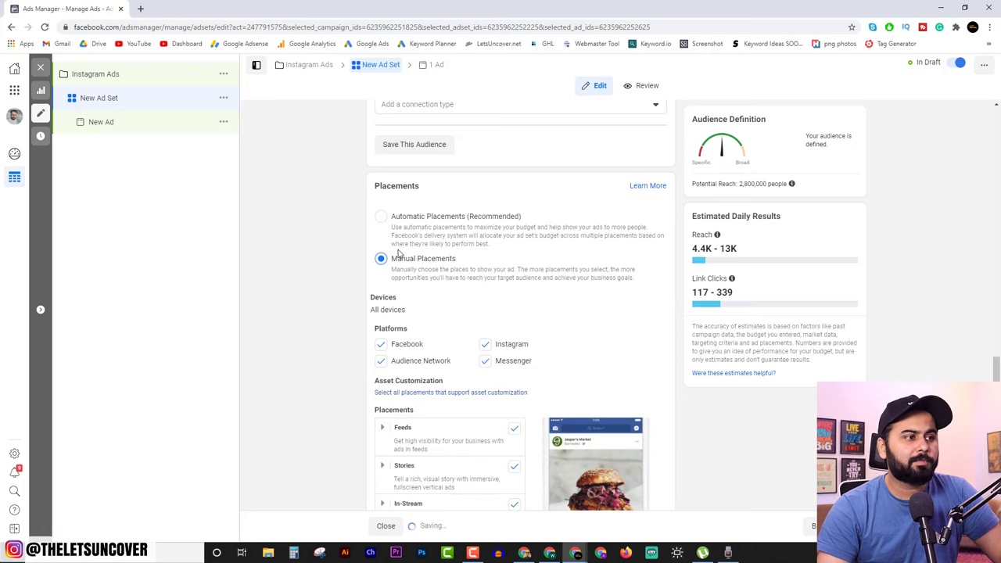
{"action": "scroll", "coordinate": [504, 288], "scroll_direction": "down", "scroll_amount": 2}
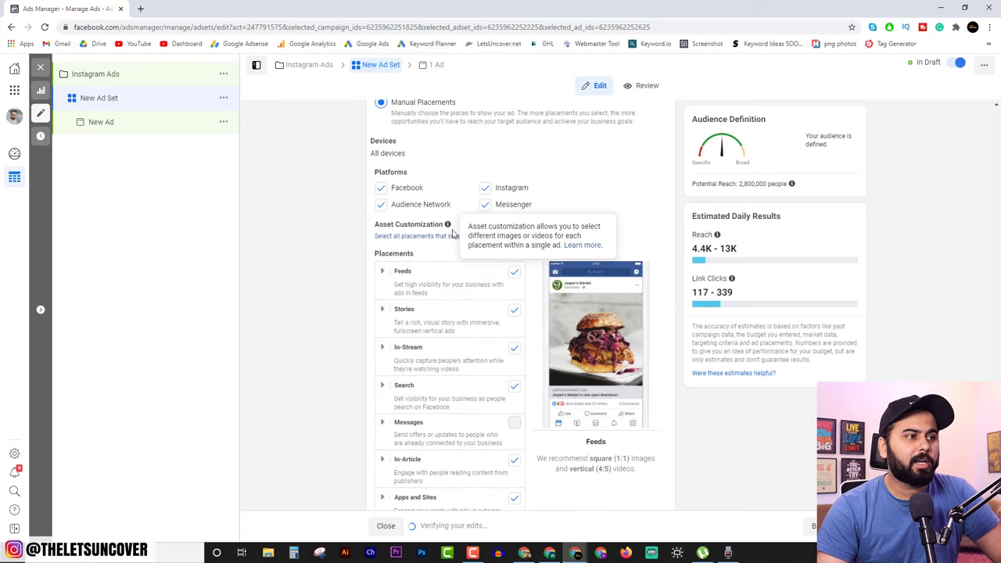
{"action": "left_click", "coordinate": [381, 204]}
{"action": "left_click", "coordinate": [484, 204]}
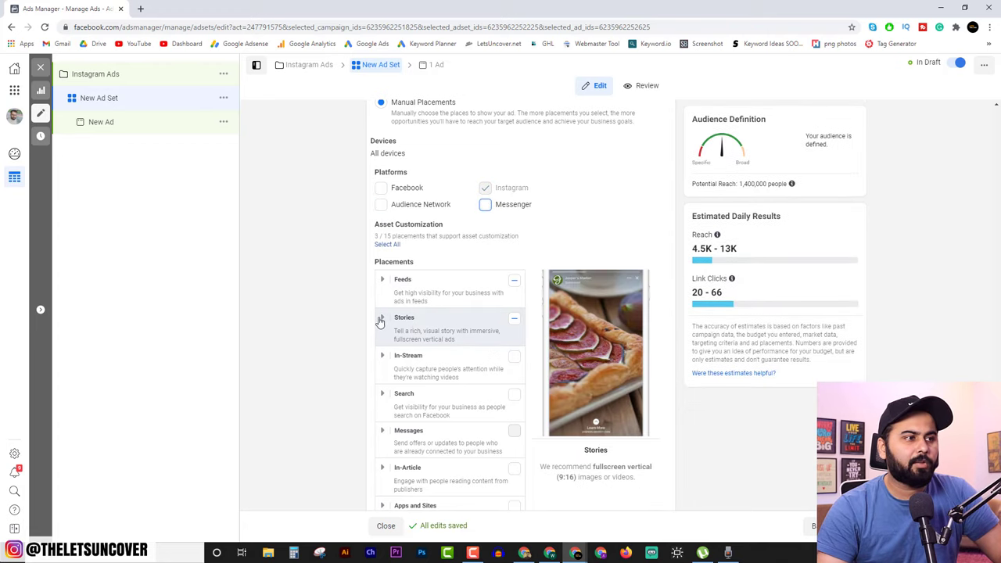
Expand the Stories placements and clear all placements under Feeds
{"action": "left_click", "coordinate": [382, 317]}
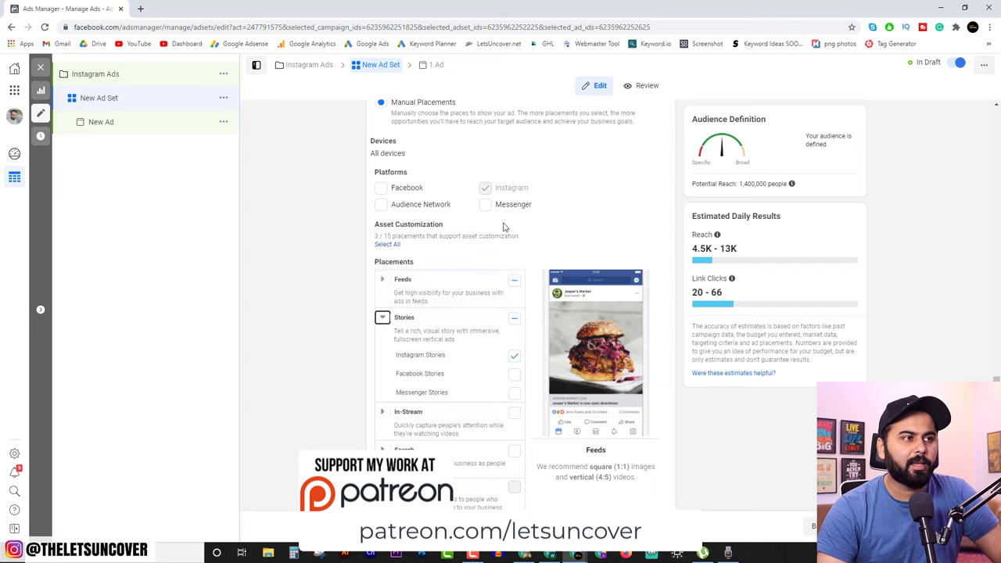
{"action": "left_click", "coordinate": [515, 279]}
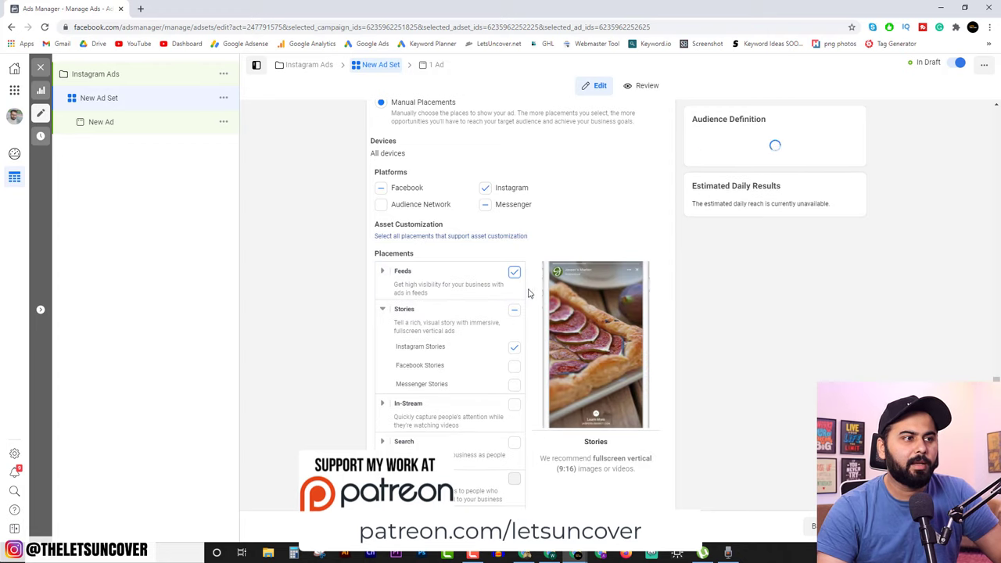
{"action": "left_click", "coordinate": [514, 271]}
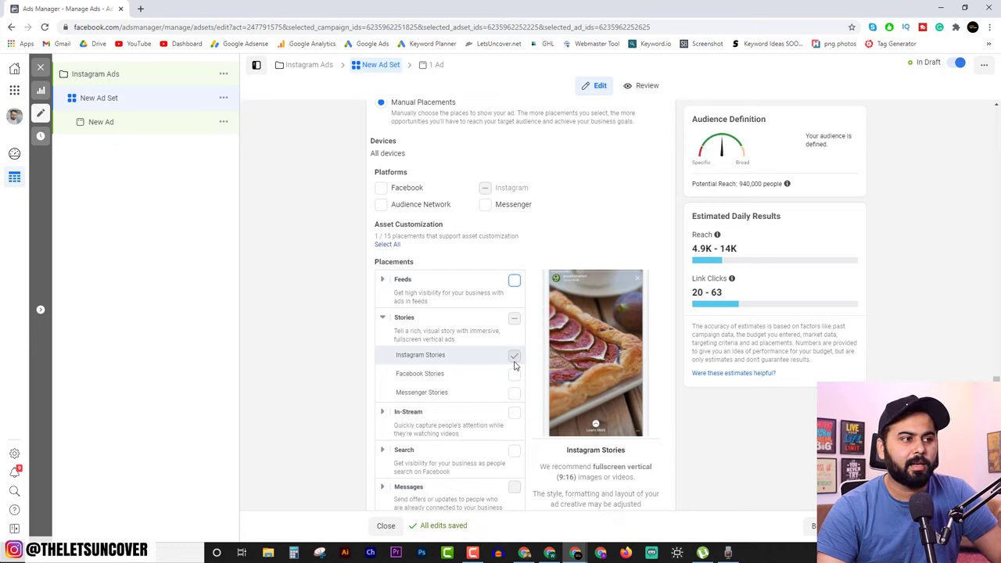
Enable the Feeds placements and deselect every individual feed except Instagram Feed
{"action": "left_click", "coordinate": [513, 280]}
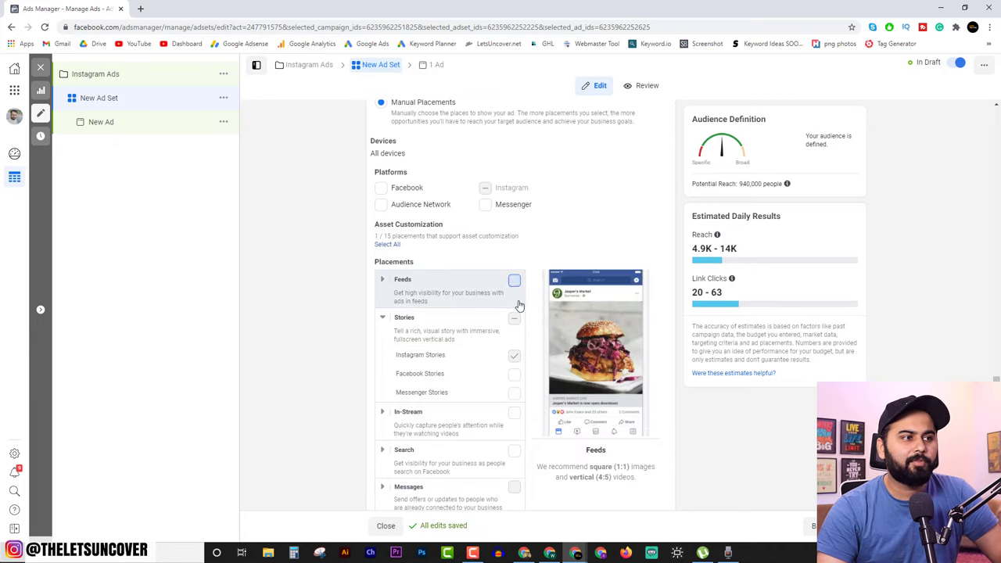
{"action": "left_click", "coordinate": [383, 271]}
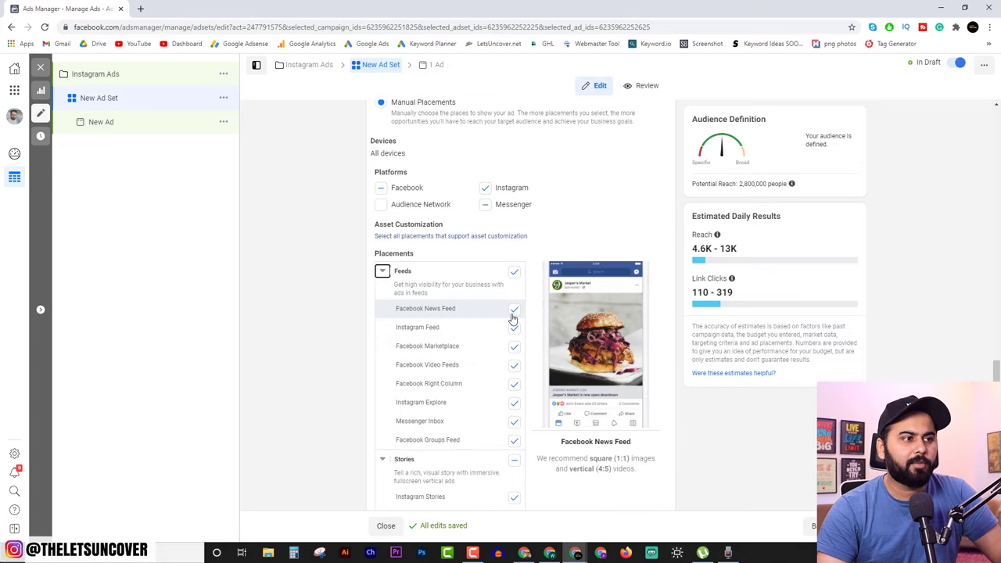
{"action": "left_click", "coordinate": [515, 311]}
{"action": "left_click", "coordinate": [514, 347]}
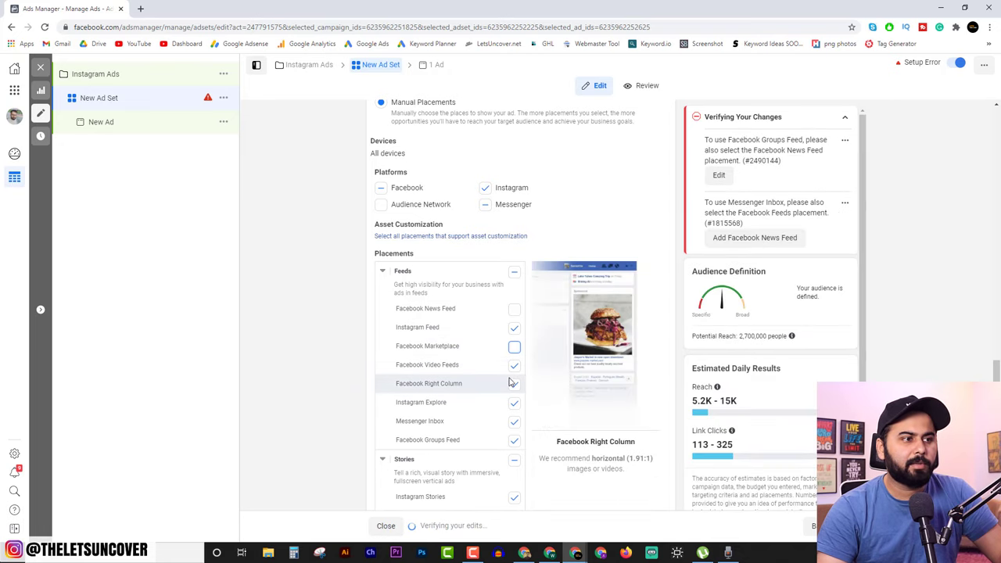
{"action": "left_click", "coordinate": [514, 365]}
{"action": "left_click", "coordinate": [514, 384]}
{"action": "left_click", "coordinate": [514, 402]}
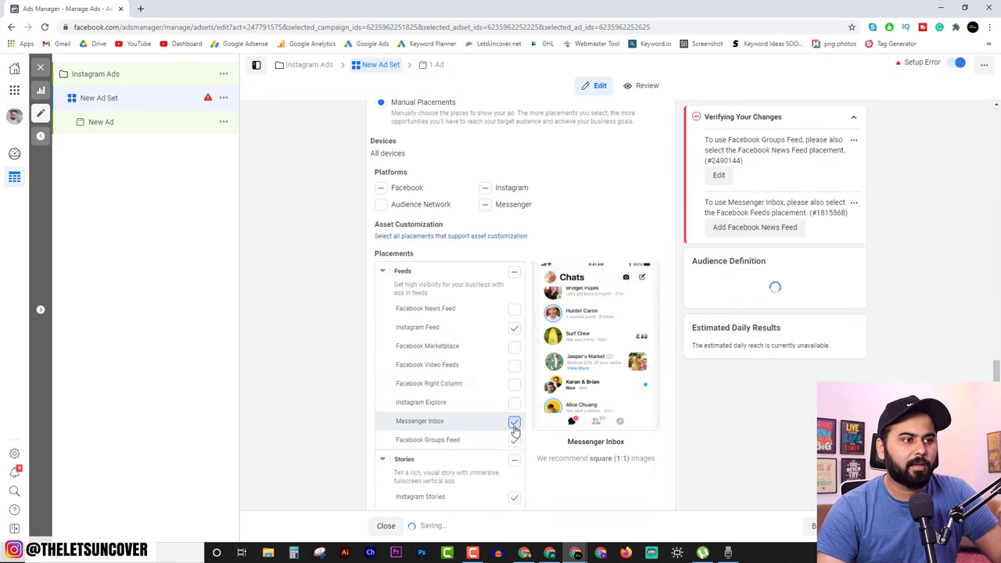
{"action": "left_click", "coordinate": [514, 421]}
{"action": "left_click", "coordinate": [515, 440]}
Deselect the Instagram Feed placement, keeping Instagram Stories as the only selected placement
{"action": "scroll", "coordinate": [514, 362], "scroll_direction": "down", "scroll_amount": 1}
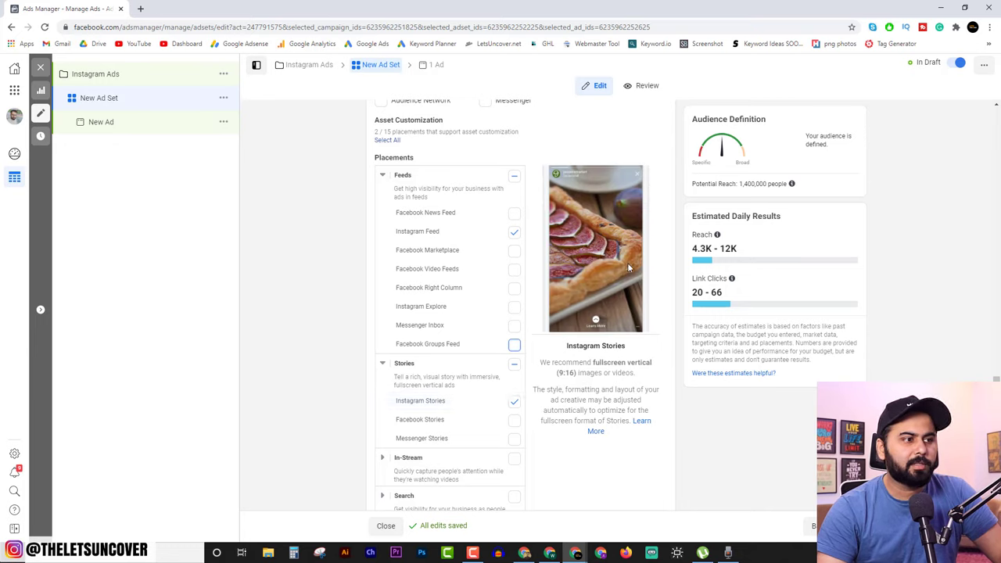
{"action": "left_click", "coordinate": [513, 401]}
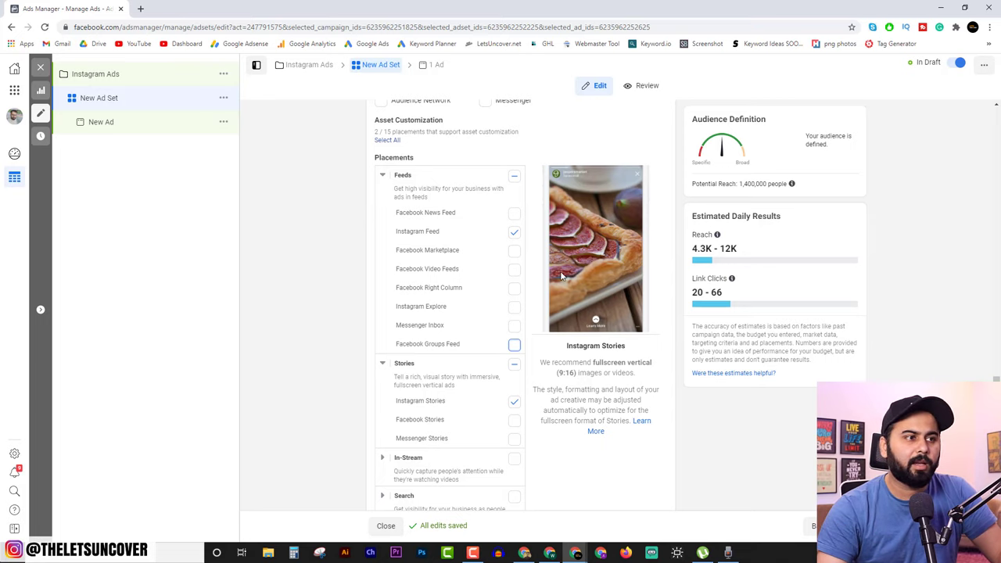
{"action": "left_click", "coordinate": [514, 231]}
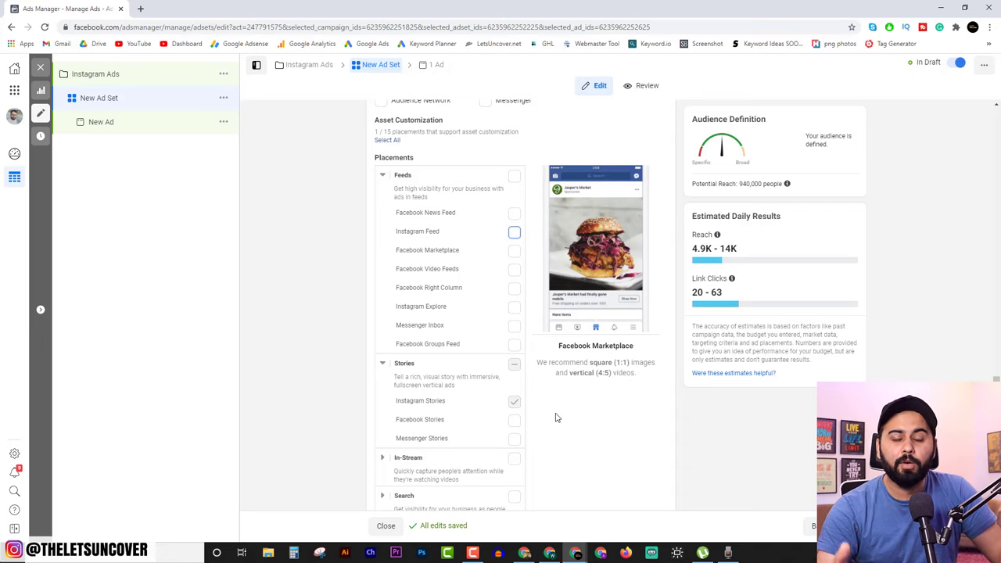
Set the ad set's optimization for ad delivery to Link Clicks and review the alternative delivery goals
{"action": "scroll", "coordinate": [406, 219], "scroll_direction": "down", "scroll_amount": 5}
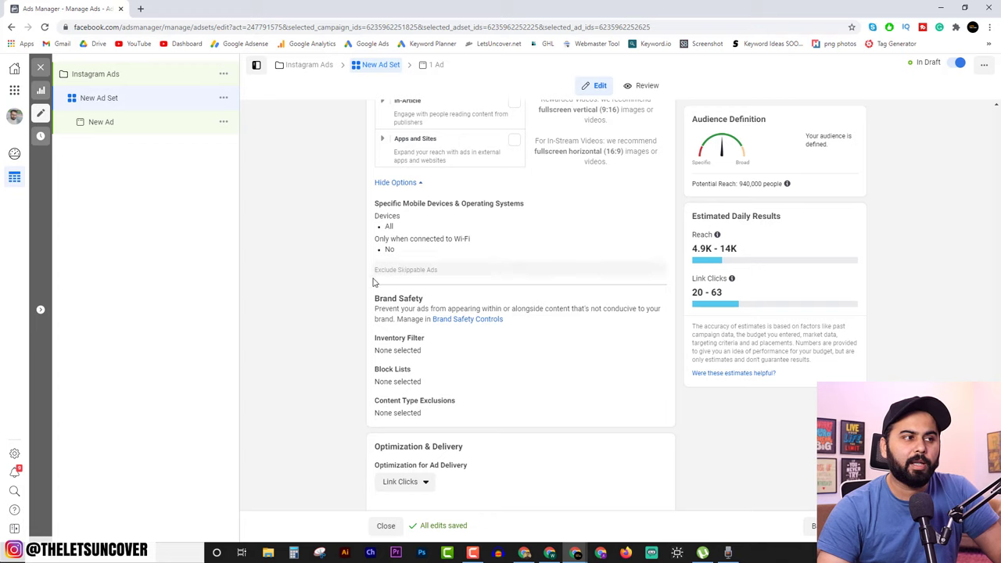
{"action": "scroll", "coordinate": [382, 140], "scroll_direction": "down", "scroll_amount": 1}
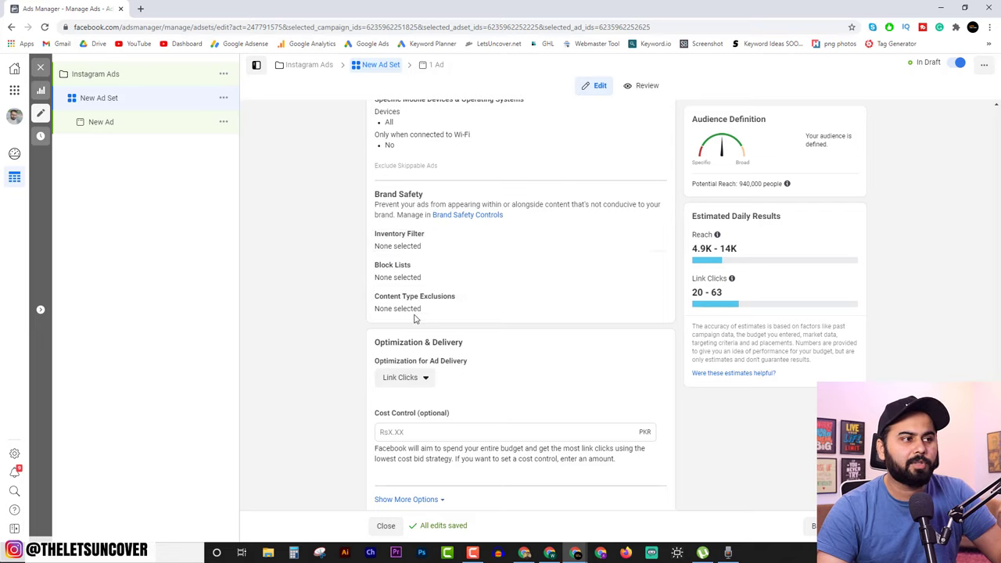
{"action": "scroll", "coordinate": [419, 320], "scroll_direction": "down", "scroll_amount": 1}
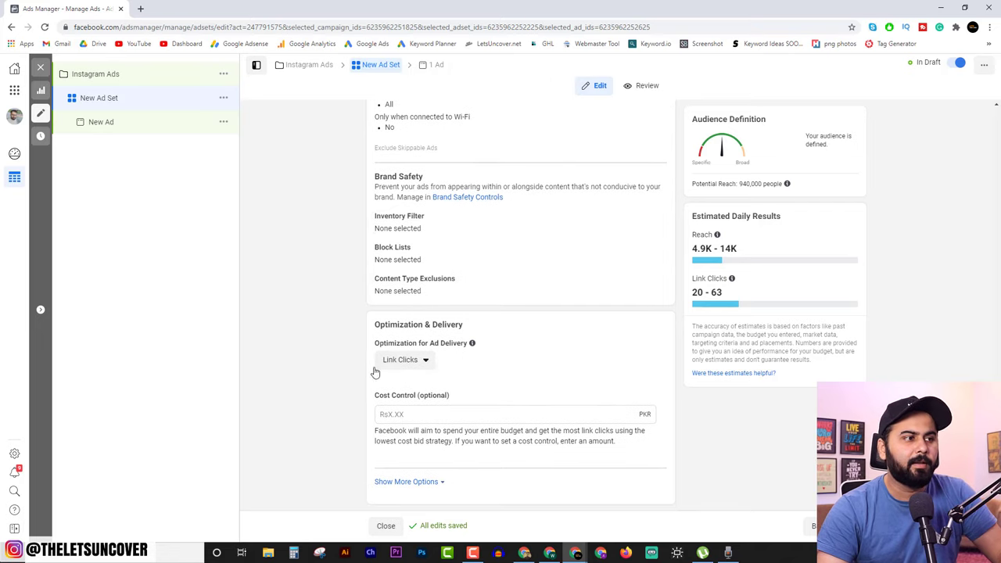
{"action": "left_click", "coordinate": [425, 361]}
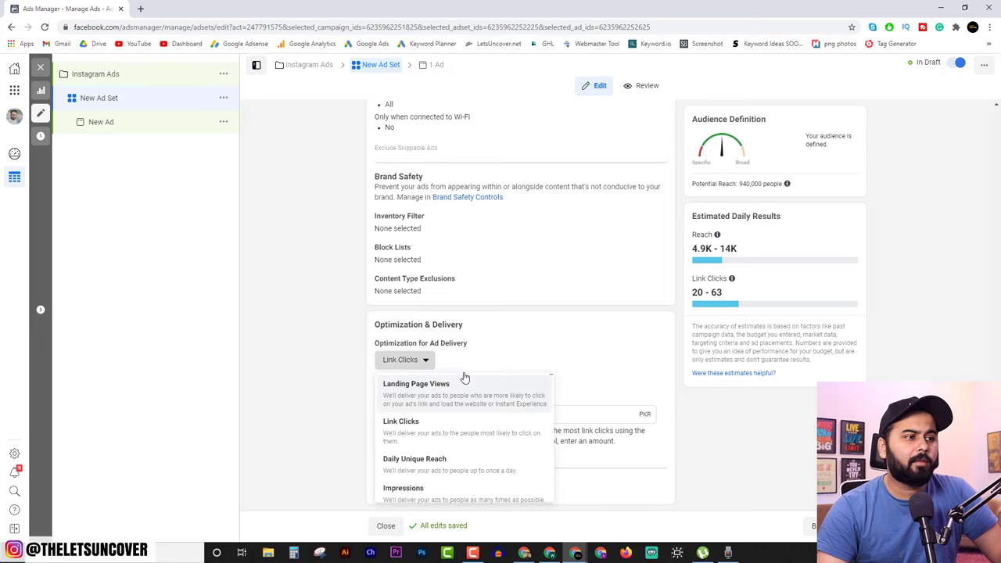
{"action": "left_click", "coordinate": [438, 428]}
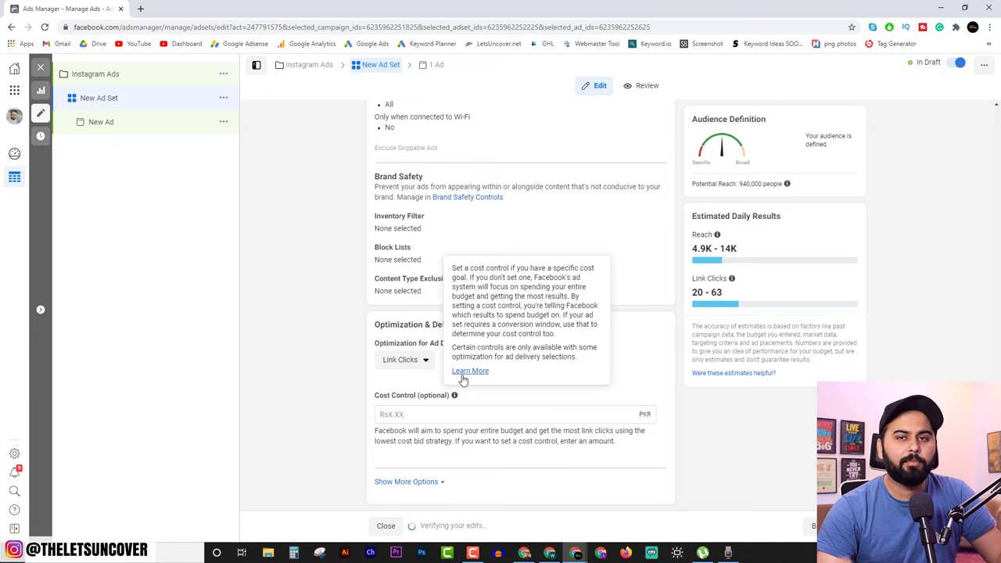
{"action": "left_click", "coordinate": [420, 360]}
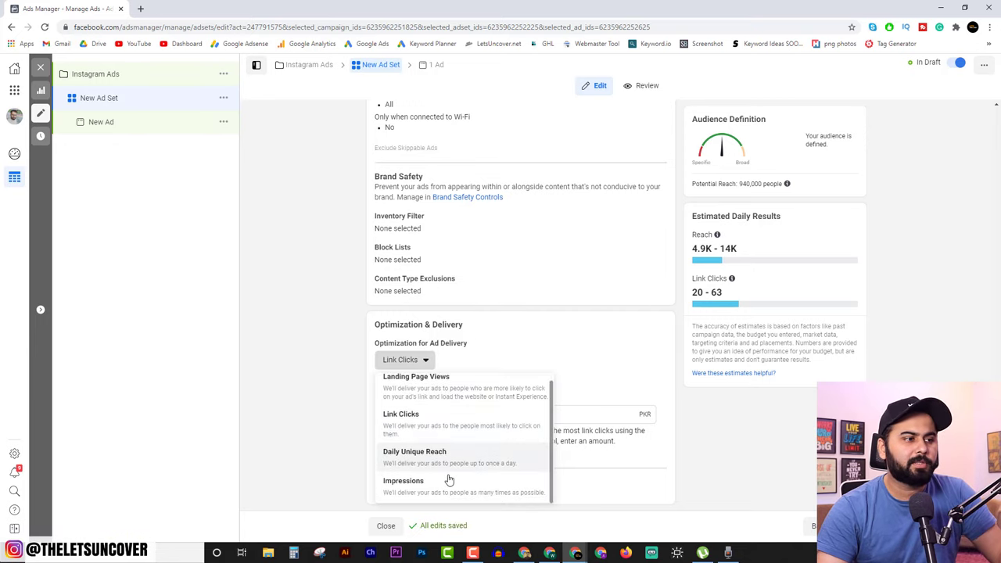
{"action": "scroll", "coordinate": [407, 489], "scroll_direction": "down", "scroll_amount": 1}
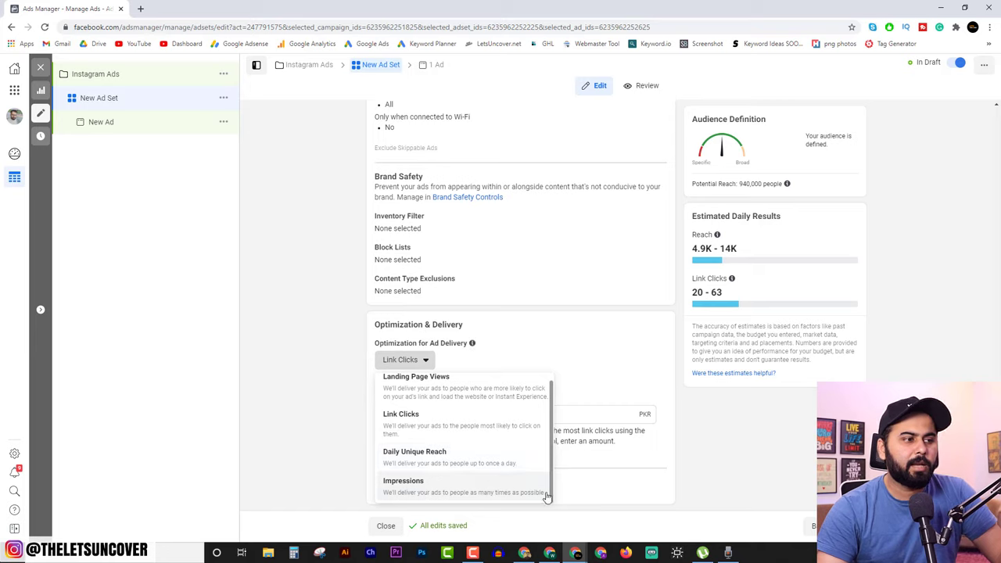
{"action": "scroll", "coordinate": [430, 426], "scroll_direction": "up", "scroll_amount": 1}
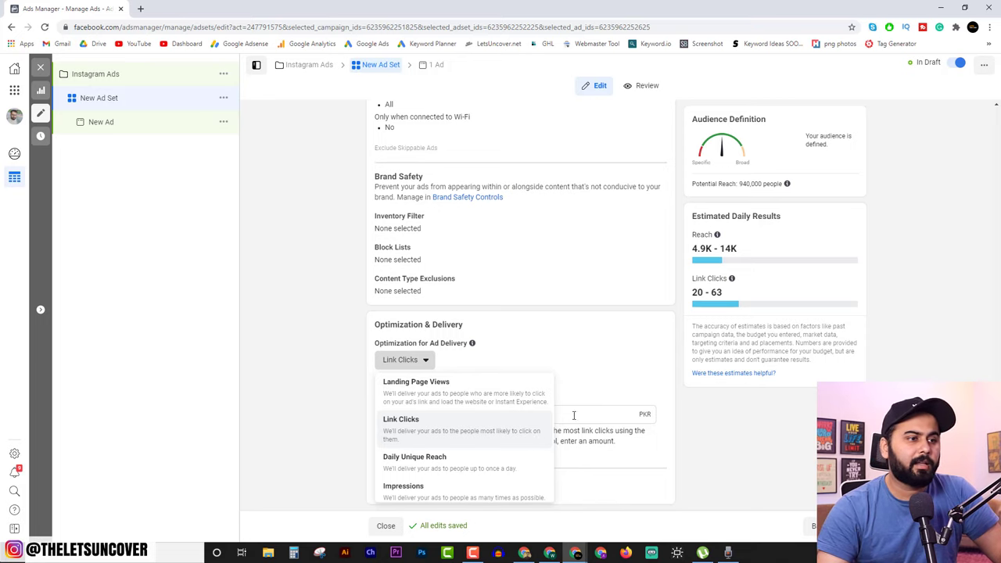
{"action": "left_click", "coordinate": [618, 369]}
Show the additional optimization and delivery options and set when you get charged to Impression
{"action": "scroll", "coordinate": [516, 352], "scroll_direction": "down", "scroll_amount": 1}
{"action": "left_click", "coordinate": [427, 347]}
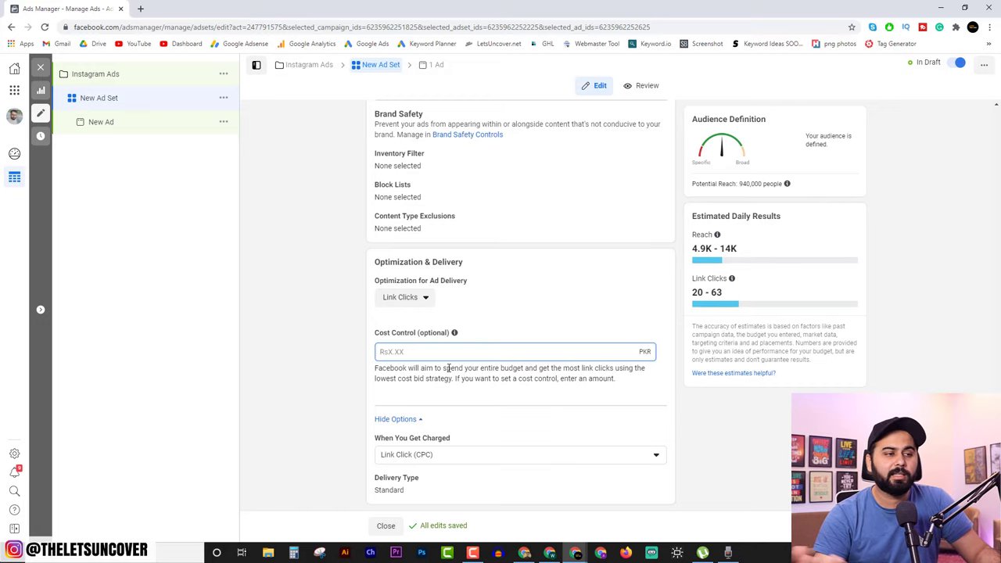
{"action": "left_click", "coordinate": [443, 457]}
{"action": "left_click", "coordinate": [428, 479]}
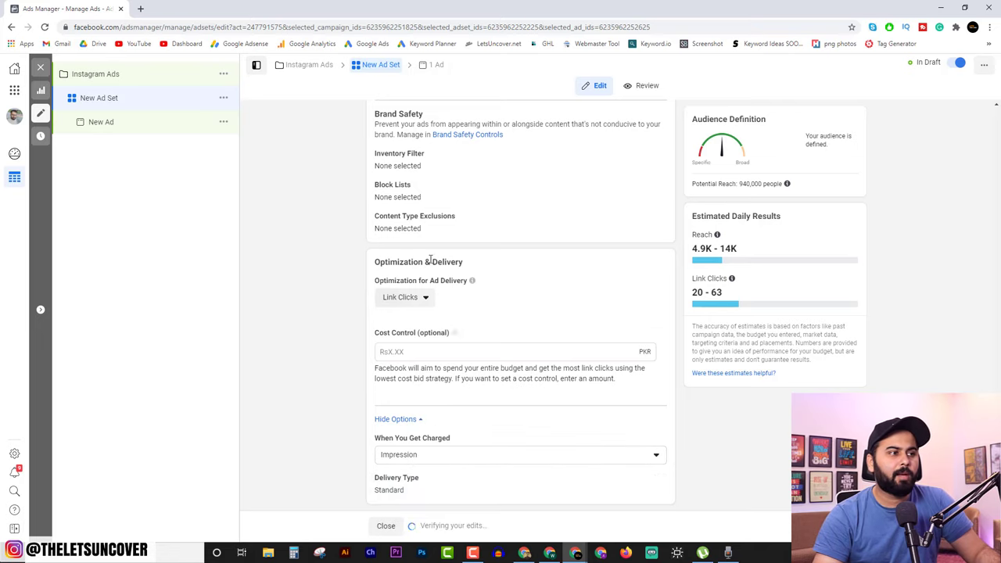
Recheck the ad delivery goals, reselect Link Clicks, and review the choices for when you get charged
{"action": "mouse_move", "coordinate": [473, 282]}
{"action": "left_click", "coordinate": [430, 299]}
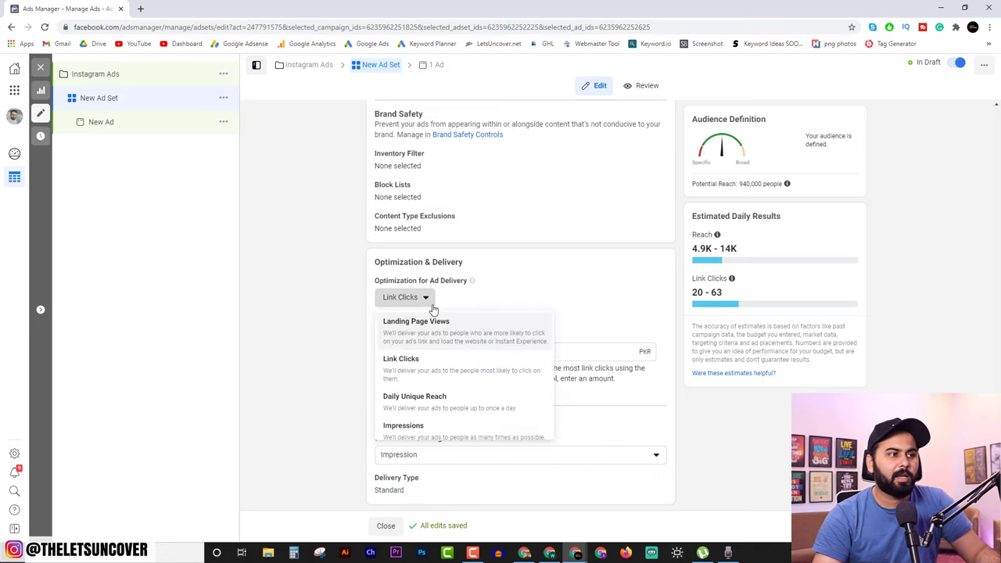
{"action": "left_click", "coordinate": [406, 358]}
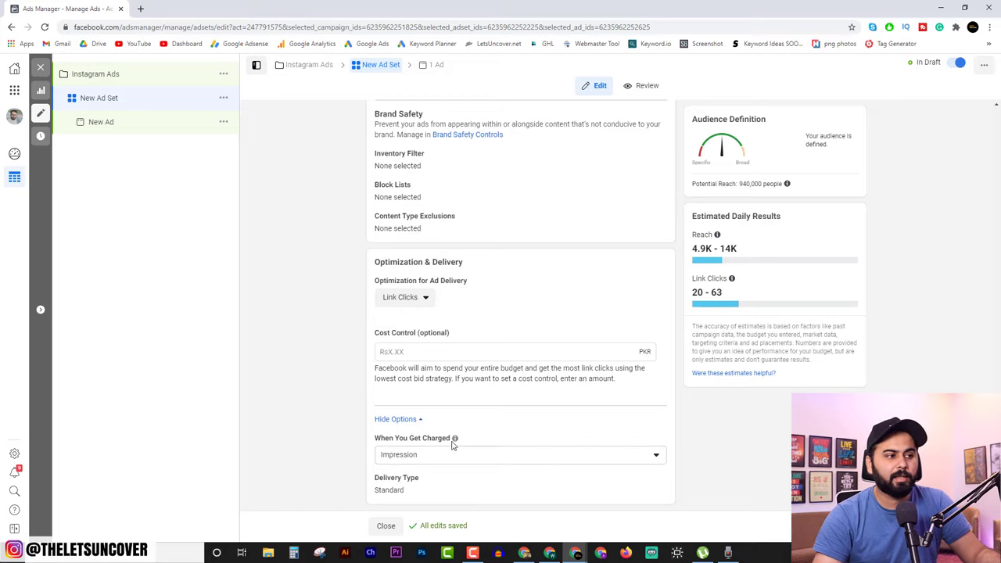
{"action": "mouse_move", "coordinate": [453, 439]}
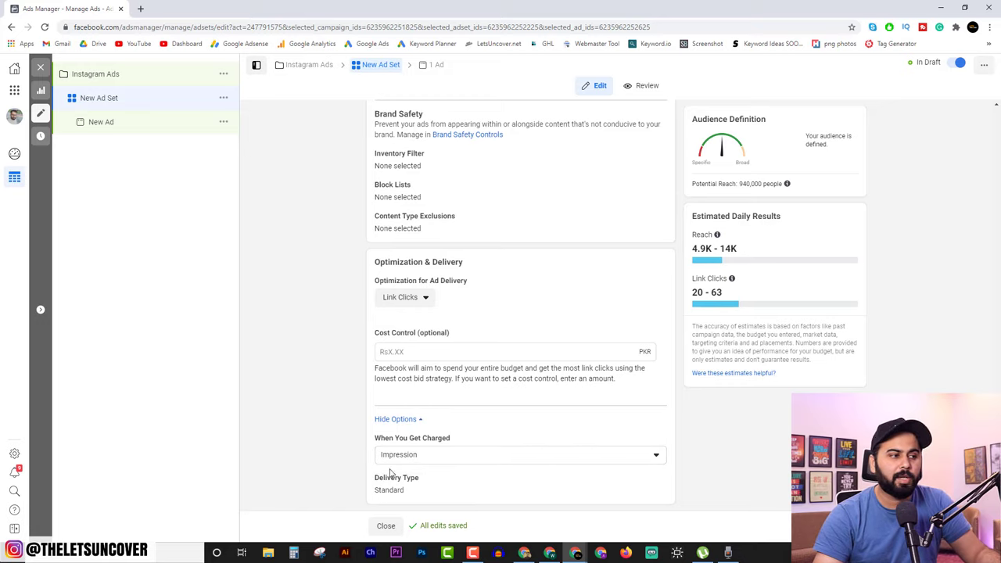
{"action": "left_click", "coordinate": [411, 456]}
{"action": "left_click", "coordinate": [327, 455]}
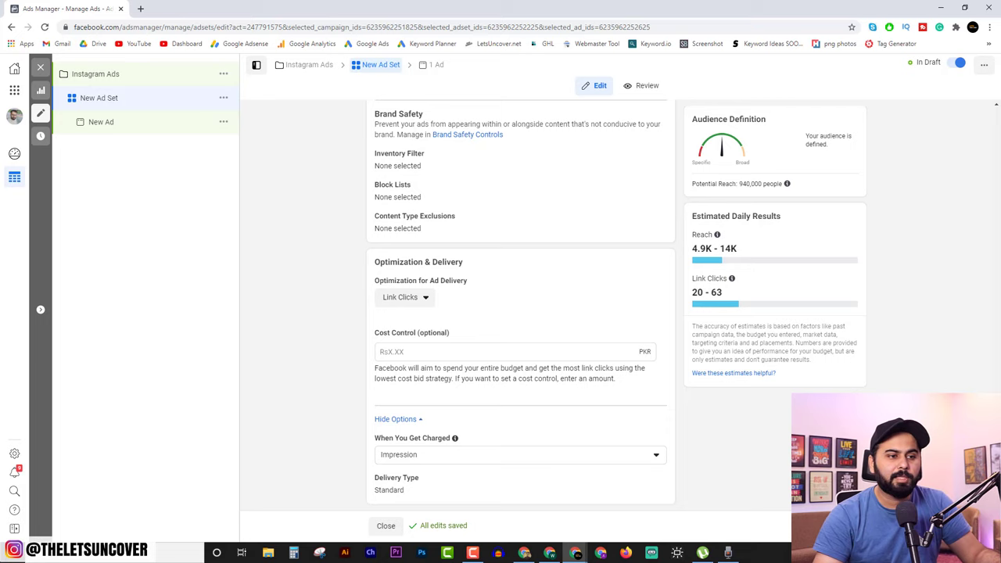
Proceed to the ad level of the campaign and rename the ad as Lets Uncover
{"action": "left_click", "coordinate": [950, 525]}
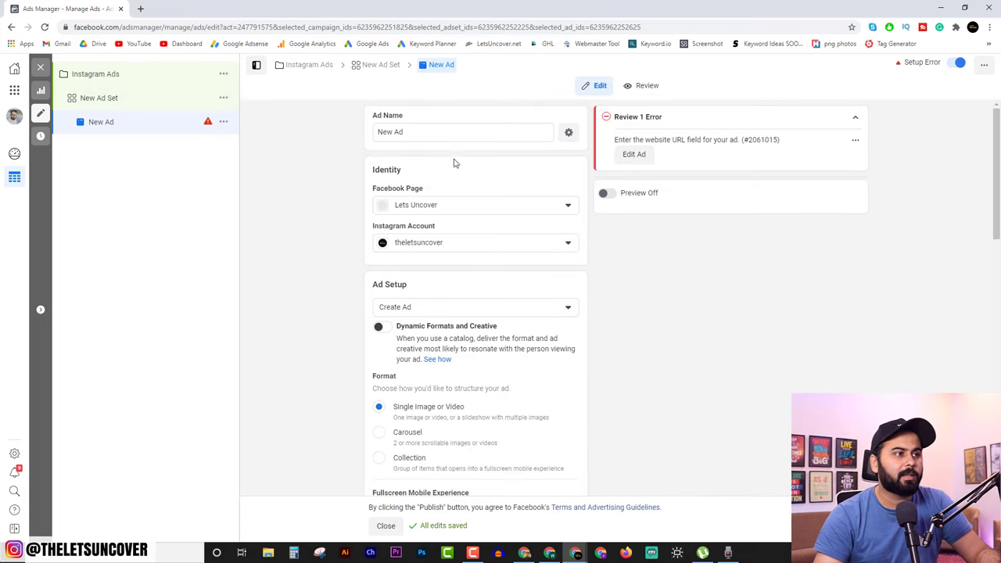
{"action": "left_click_drag", "start_coordinate": [425, 132], "coordinate": [255, 136]}
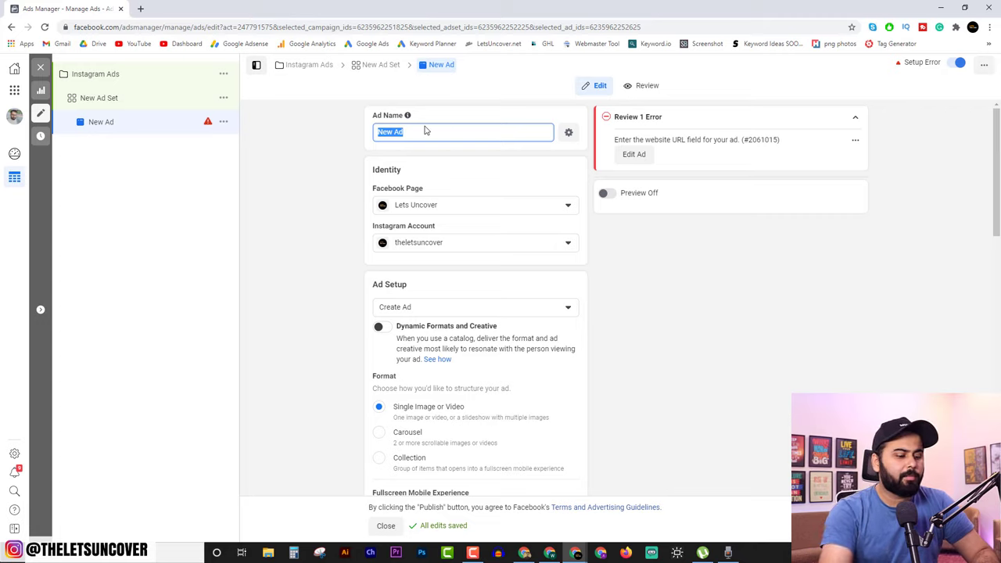
{"action": "type", "text": "Lets Uncover"}
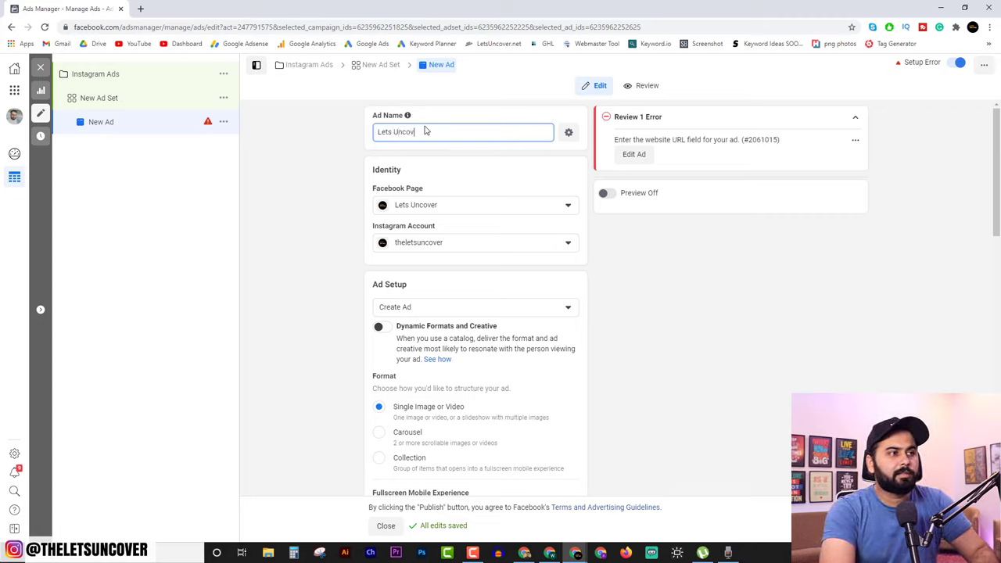
Check the available Facebook Pages and Instagram accounts for the ad's identity, and turn on the ad preview
{"action": "left_click", "coordinate": [467, 206]}
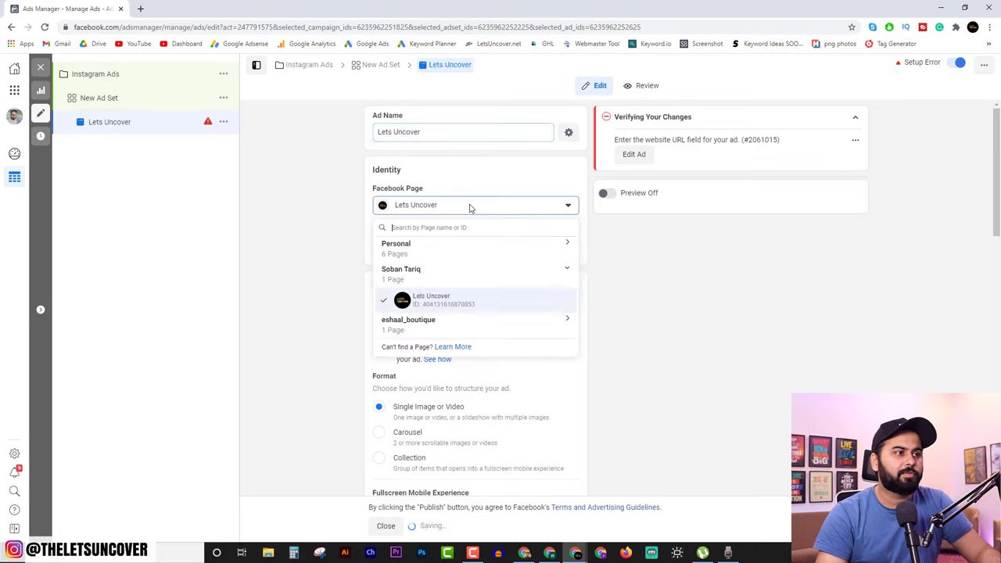
{"action": "left_click", "coordinate": [434, 170]}
{"action": "left_click", "coordinate": [432, 242]}
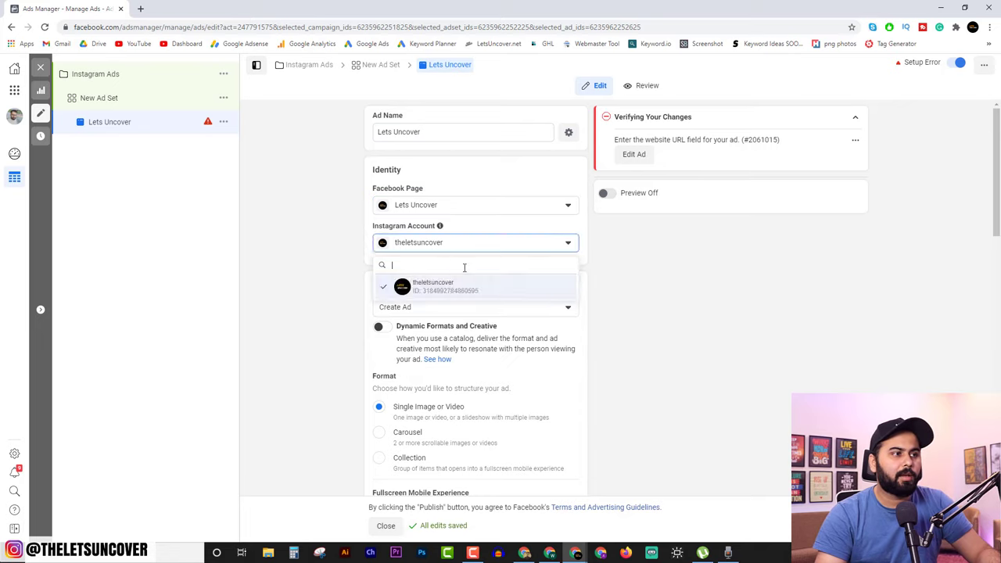
{"action": "left_click", "coordinate": [297, 255]}
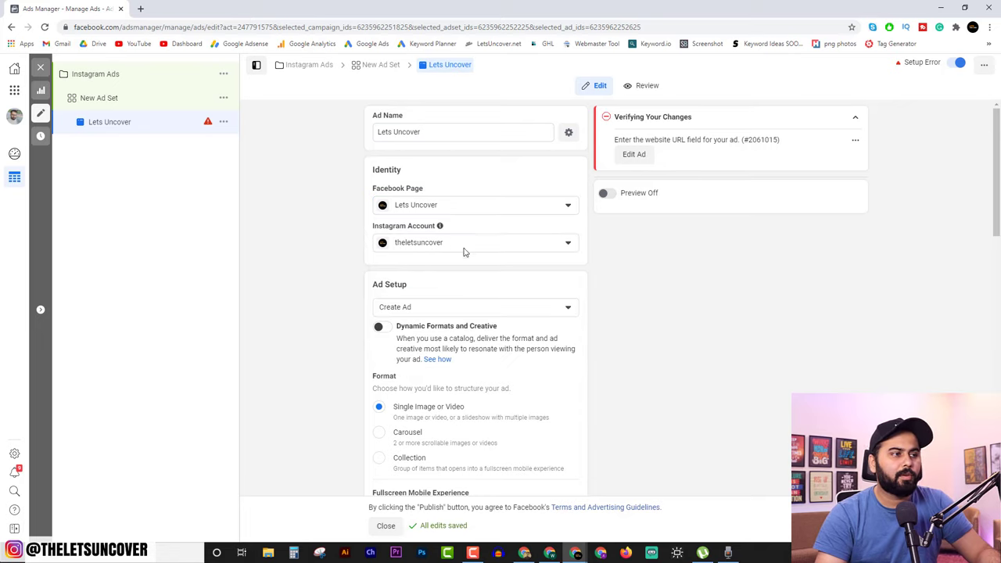
{"action": "scroll", "coordinate": [449, 339], "scroll_direction": "down", "scroll_amount": 1}
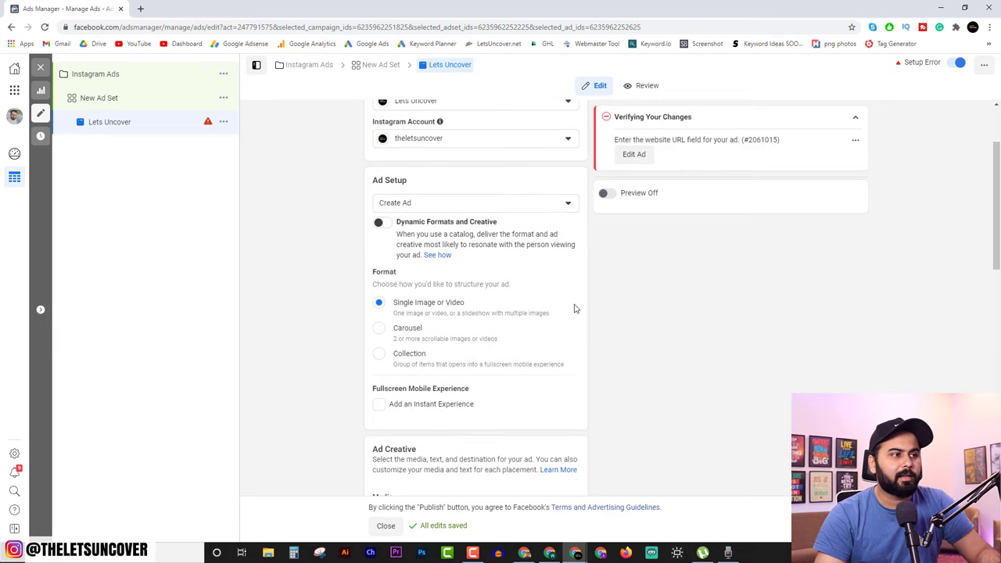
{"action": "left_click", "coordinate": [607, 193]}
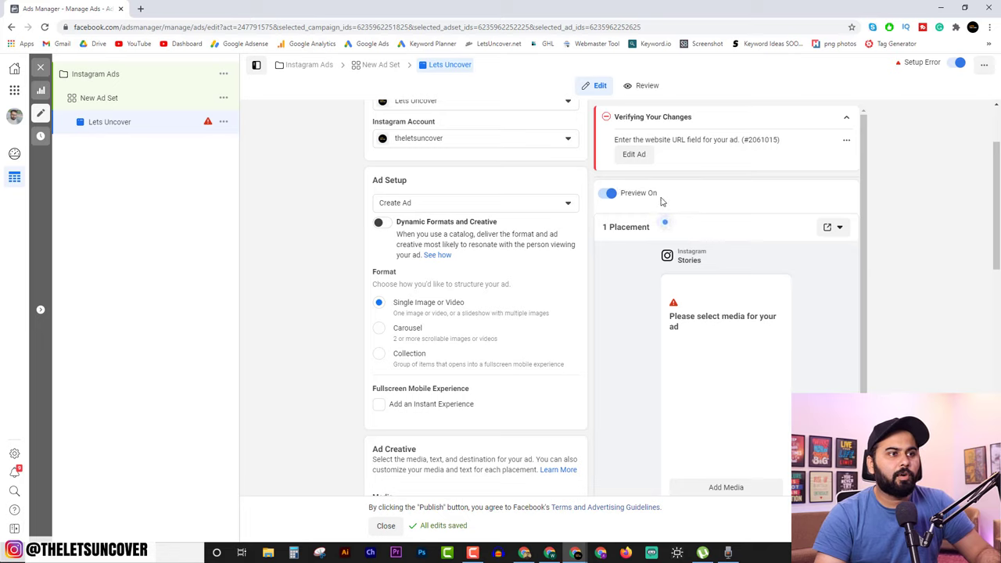
Add a video as the ad's media and accept its Vertical (9:16) crop for Stories
{"action": "scroll", "coordinate": [660, 313], "scroll_direction": "down", "scroll_amount": 1}
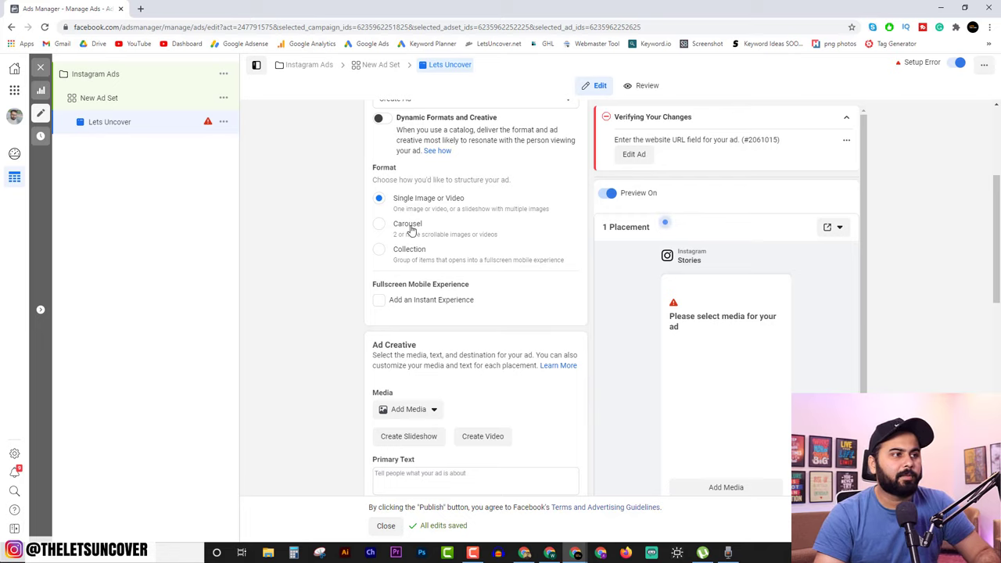
{"action": "scroll", "coordinate": [431, 375], "scroll_direction": "down", "scroll_amount": 3}
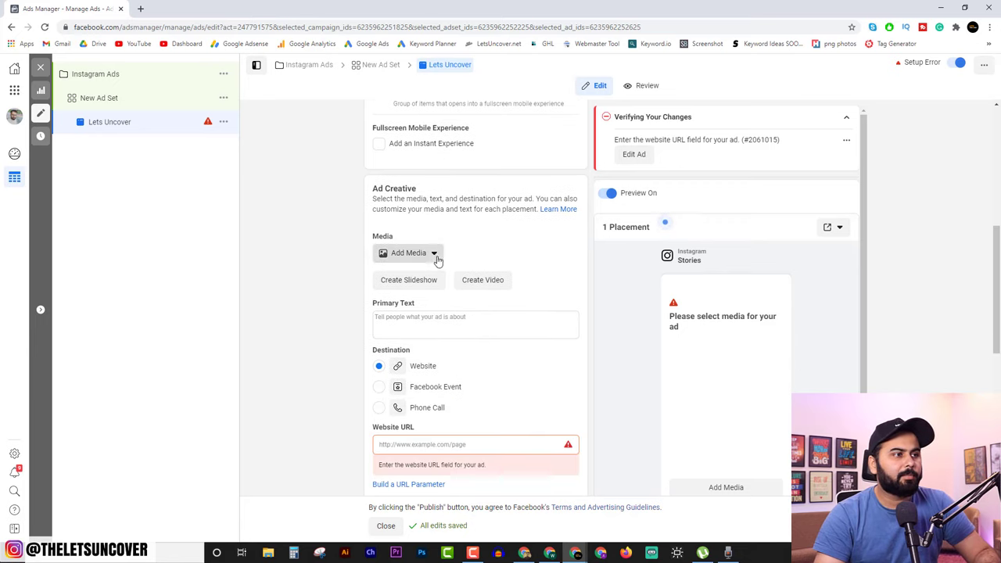
{"action": "left_click", "coordinate": [432, 256]}
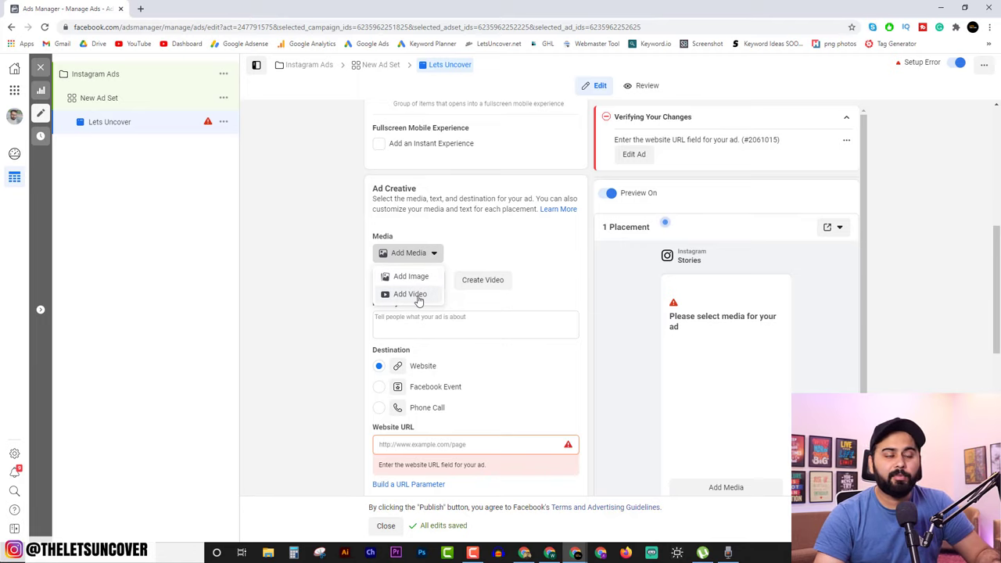
{"action": "left_click", "coordinate": [411, 294]}
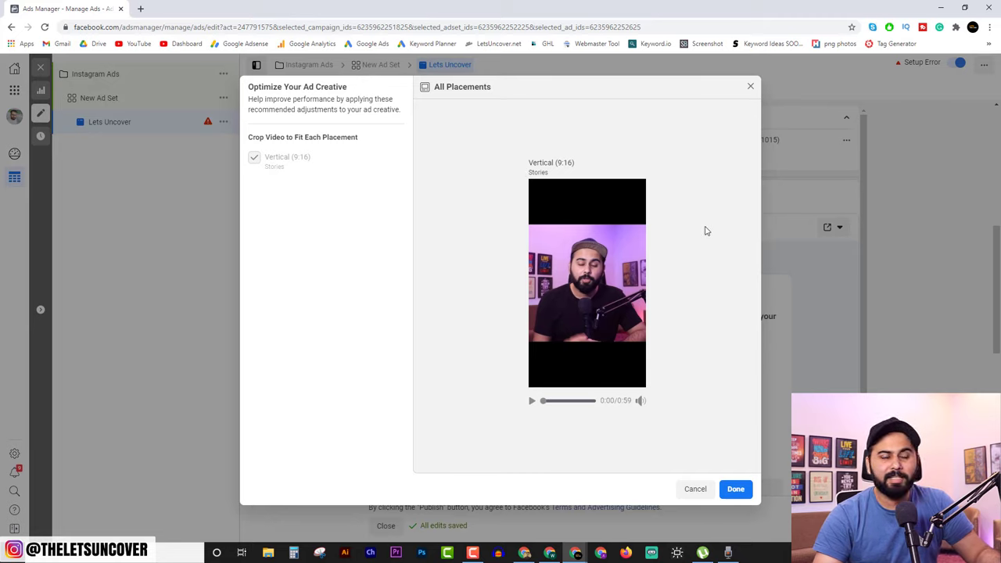
{"action": "mouse_move", "coordinate": [600, 299]}
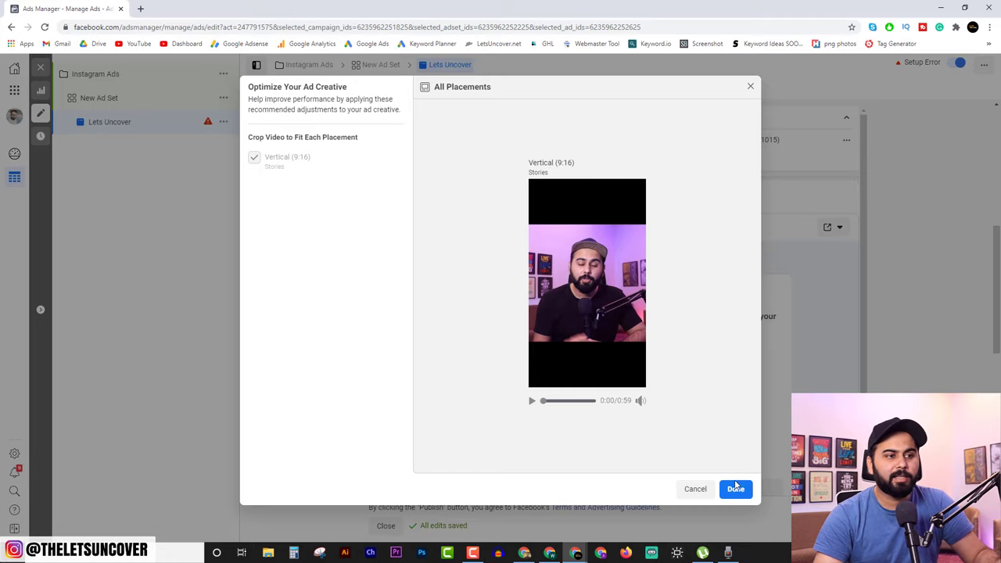
{"action": "key", "text": "Escape"}
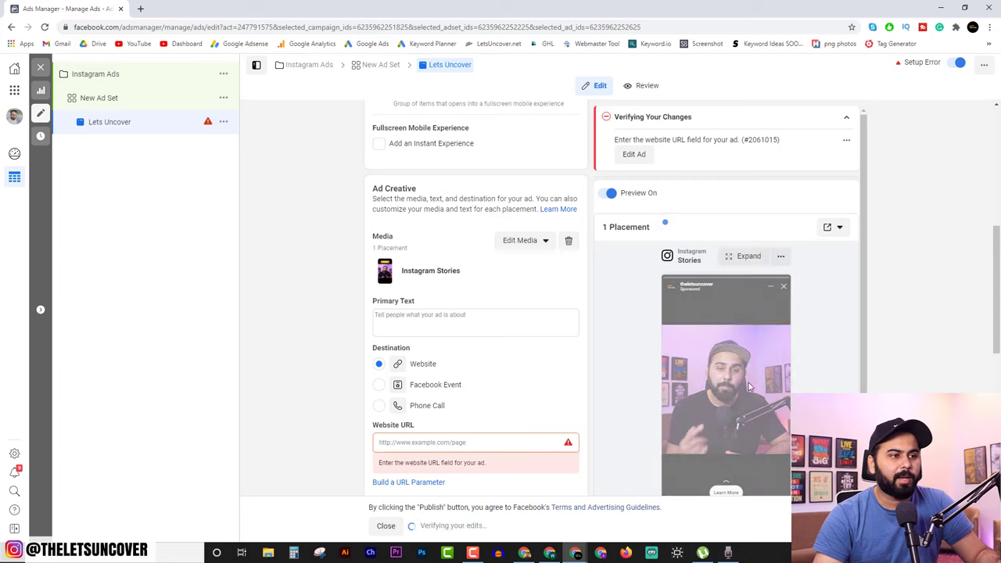
{"action": "scroll", "coordinate": [475, 313], "scroll_direction": "down", "scroll_amount": 3}
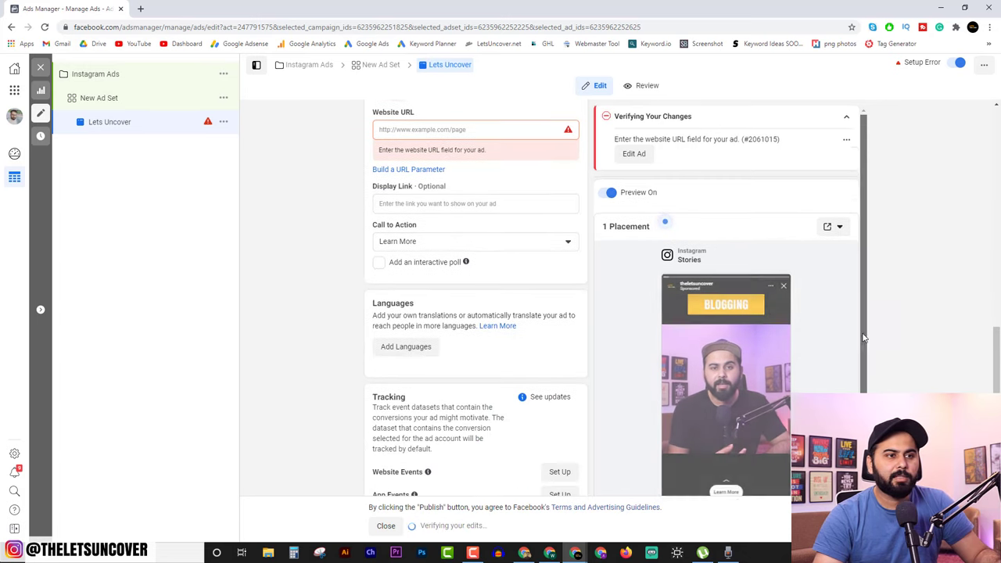
{"action": "scroll", "coordinate": [686, 383], "scroll_direction": "down", "scroll_amount": 1}
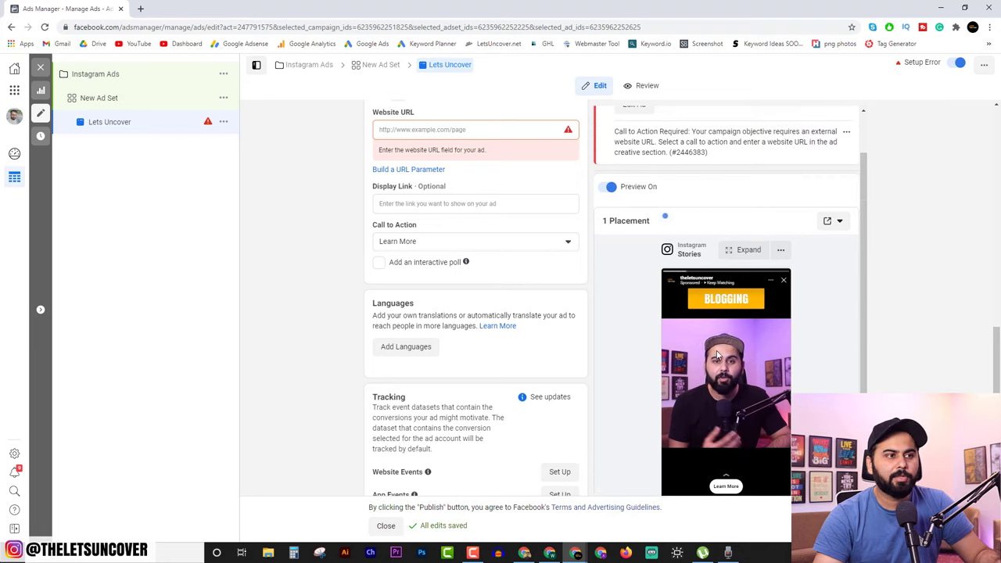
{"action": "scroll", "coordinate": [472, 354], "scroll_direction": "up", "scroll_amount": 2}
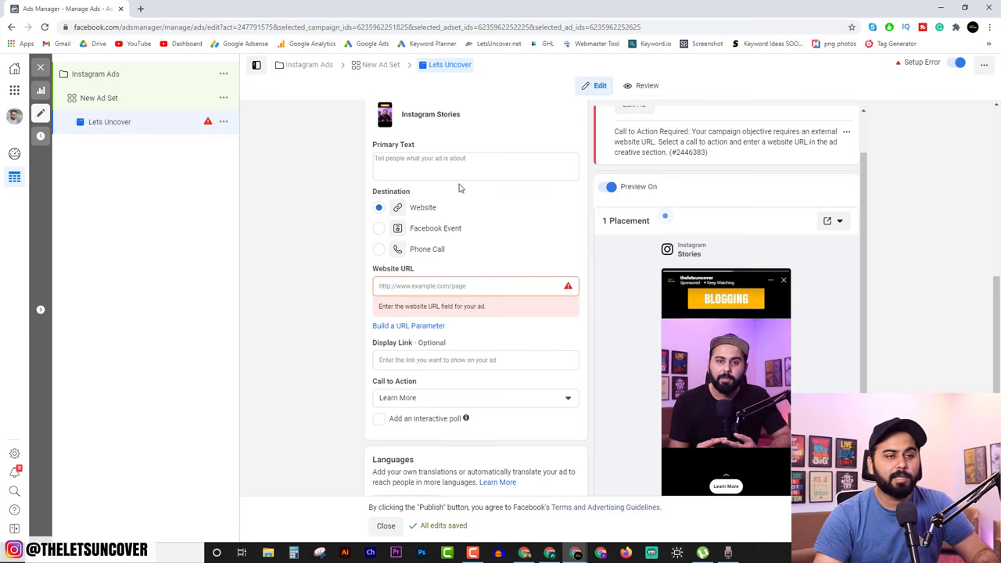
{"action": "left_click", "coordinate": [437, 287]}
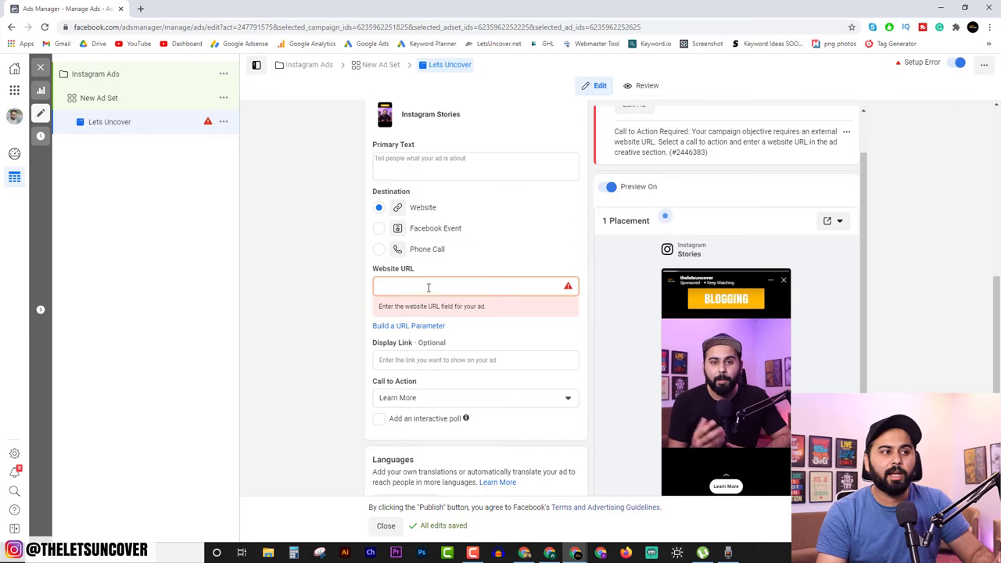
{"action": "left_click", "coordinate": [436, 285]}
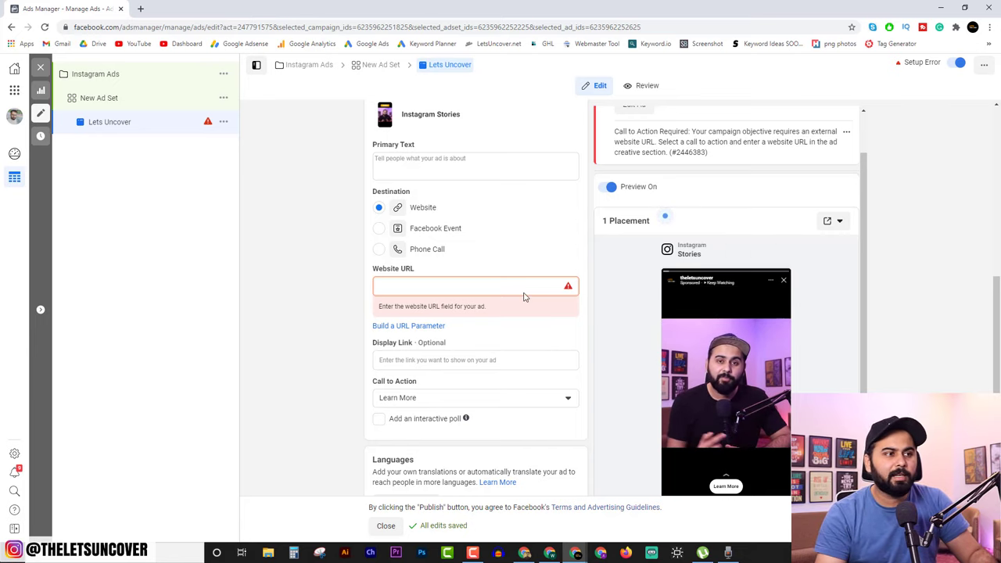
{"action": "left_click", "coordinate": [437, 290]}
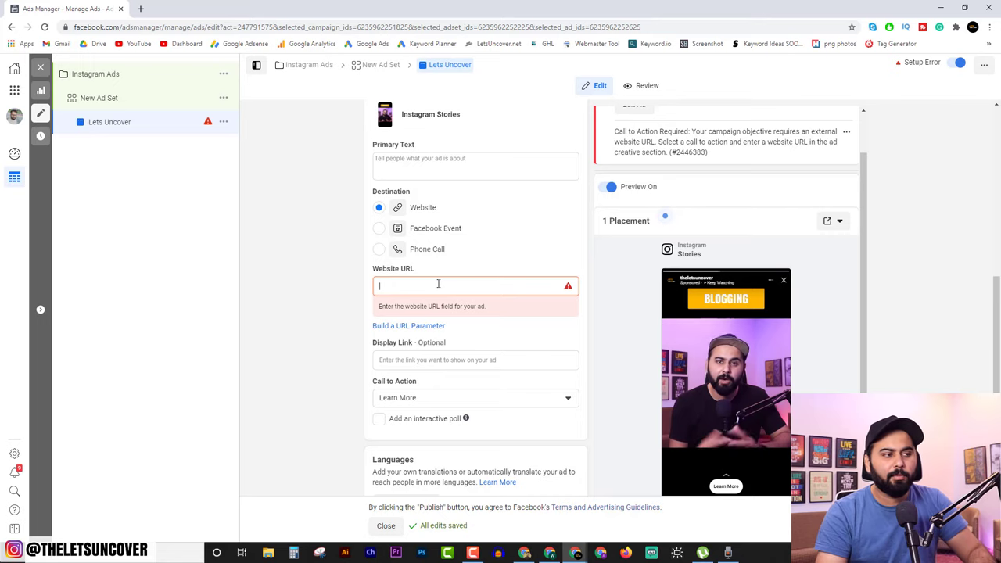
{"action": "type", "text": "https://youtube.com/c/letsuncover"}
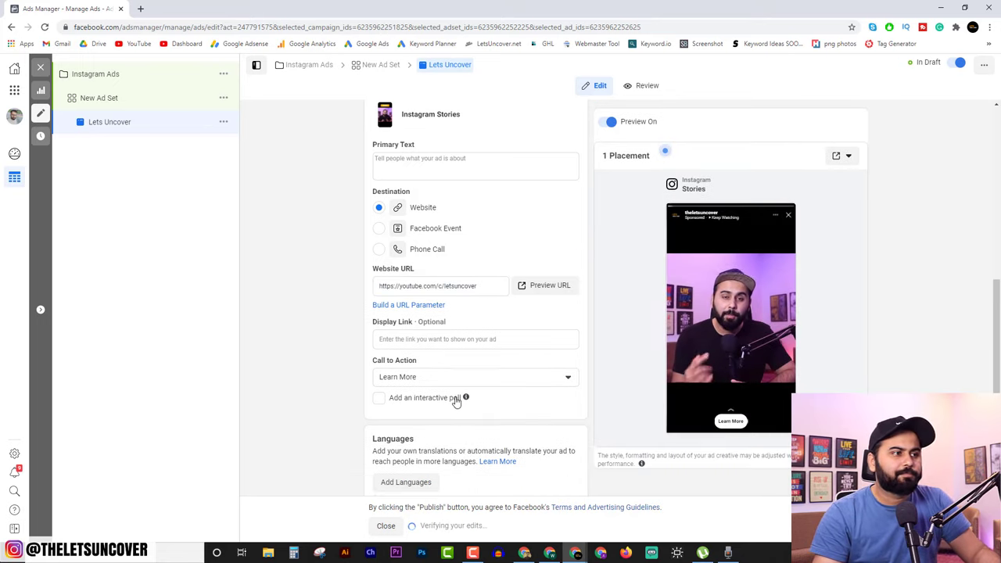
Check what the optional display link does, and set the ad's call to action to Subscribe
{"action": "left_click", "coordinate": [423, 339]}
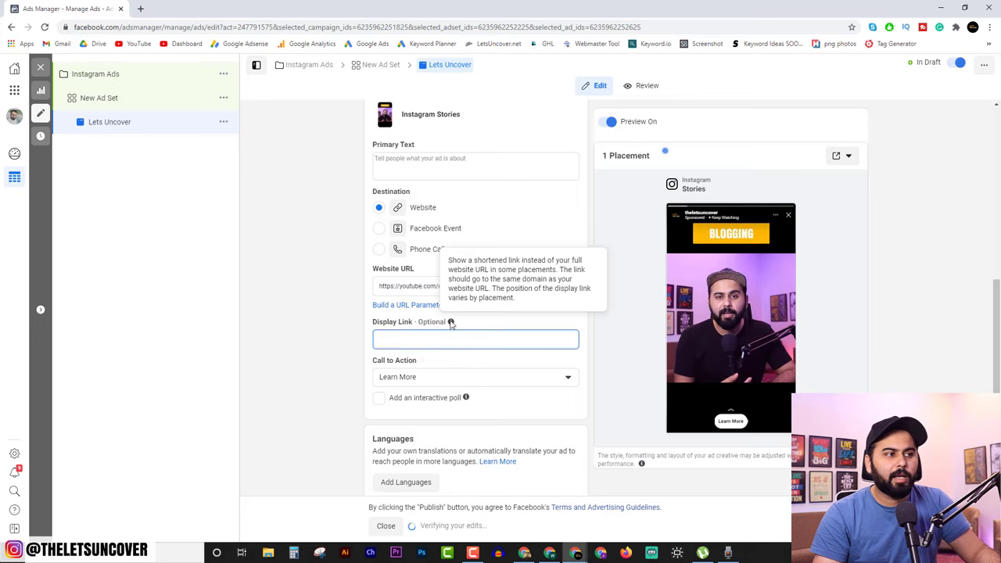
{"action": "left_click", "coordinate": [503, 324]}
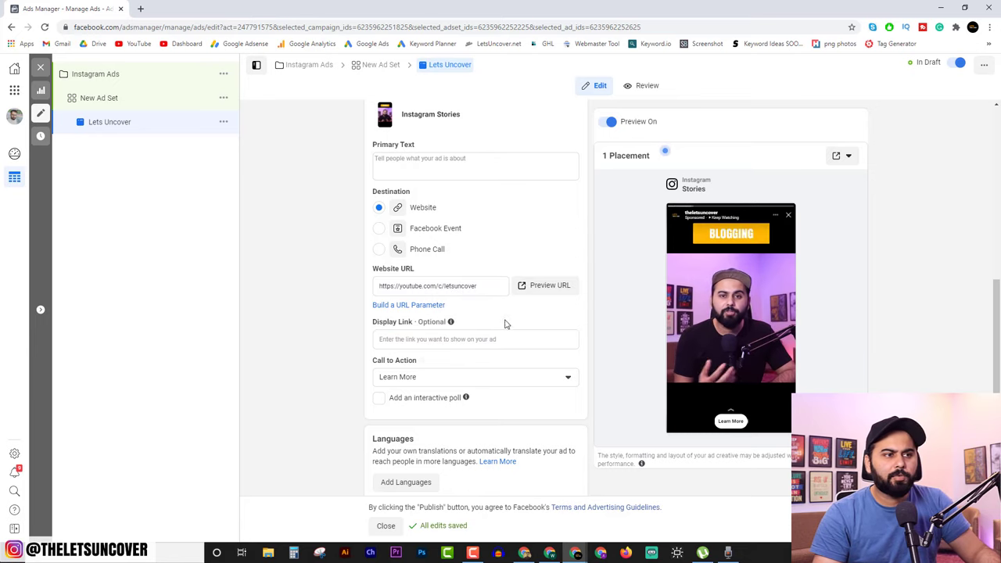
{"action": "left_click", "coordinate": [437, 378]}
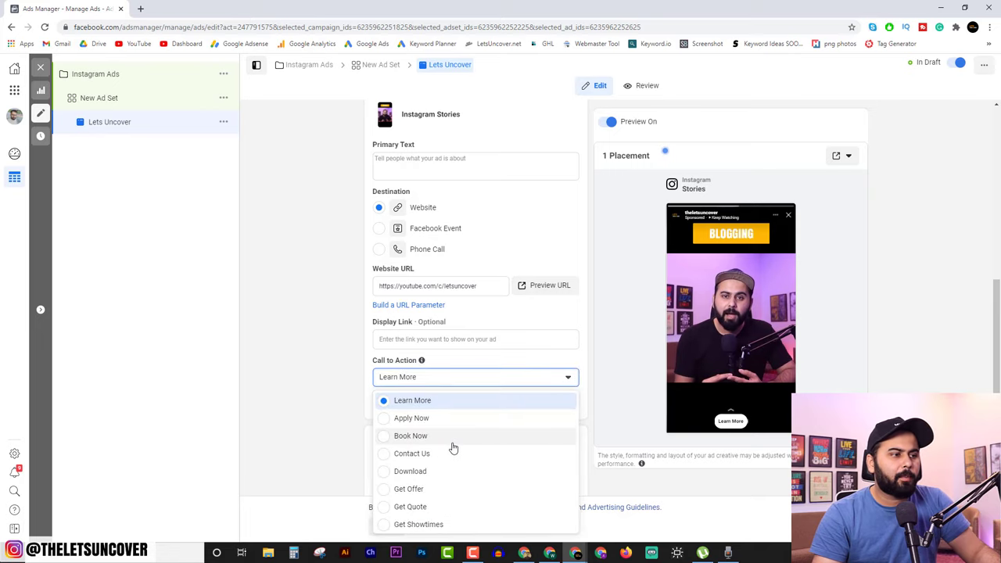
{"action": "scroll", "coordinate": [454, 441], "scroll_direction": "down", "scroll_amount": 4}
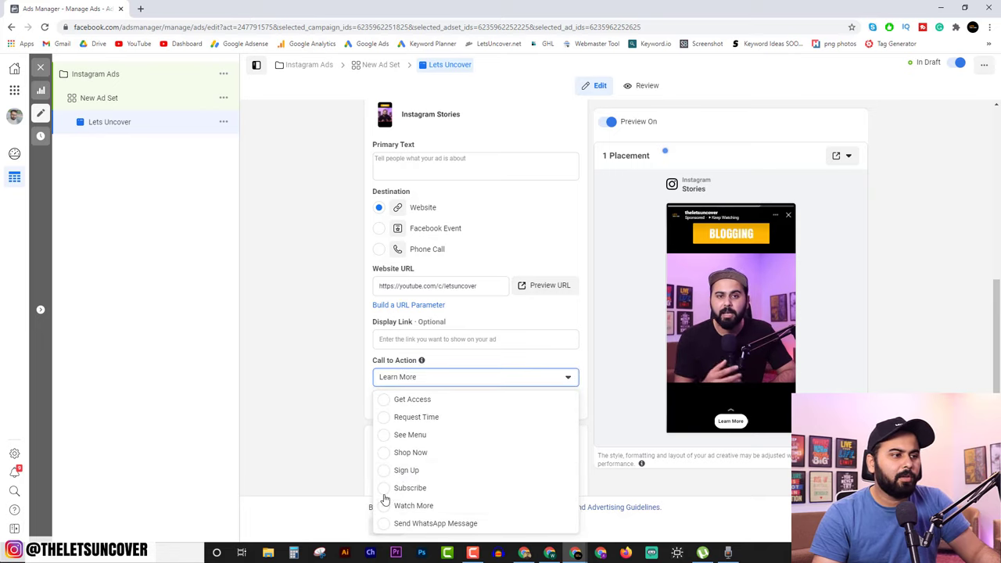
{"action": "left_click", "coordinate": [388, 487]}
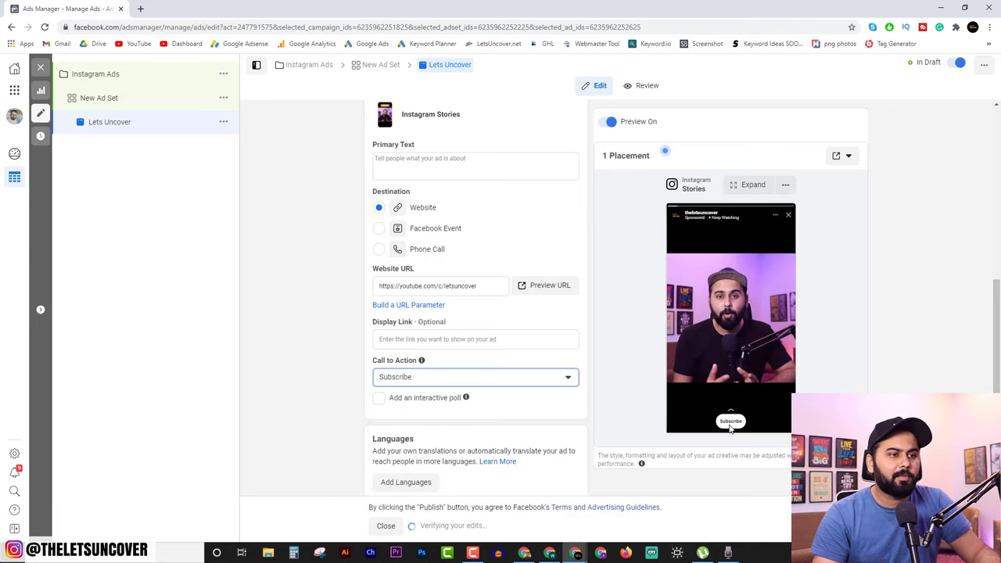
Review the ad's language and tracking options, including the explanation of offline events, and the ad setup
{"action": "scroll", "coordinate": [489, 389], "scroll_direction": "down", "scroll_amount": 3}
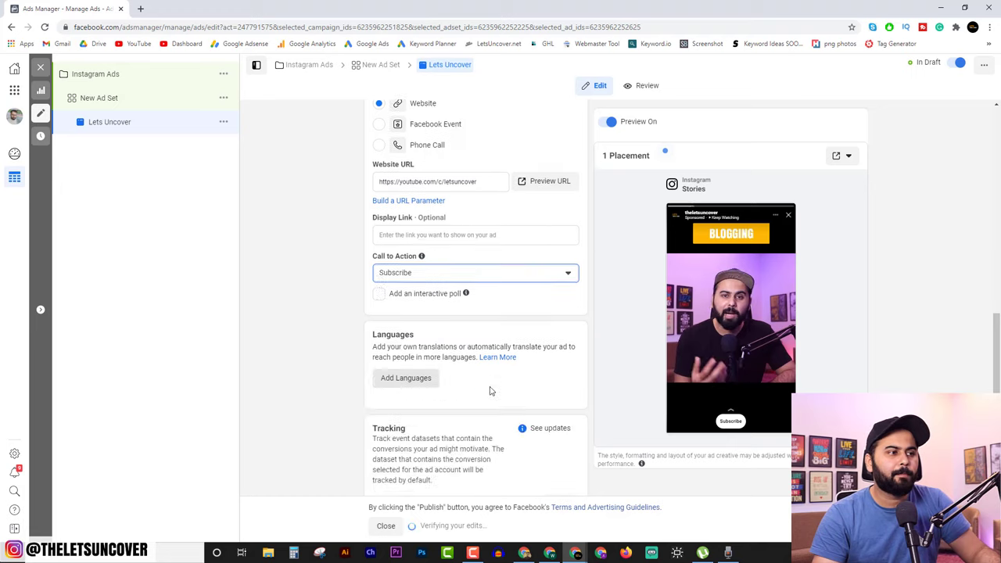
{"action": "scroll", "coordinate": [391, 352], "scroll_direction": "down", "scroll_amount": 1}
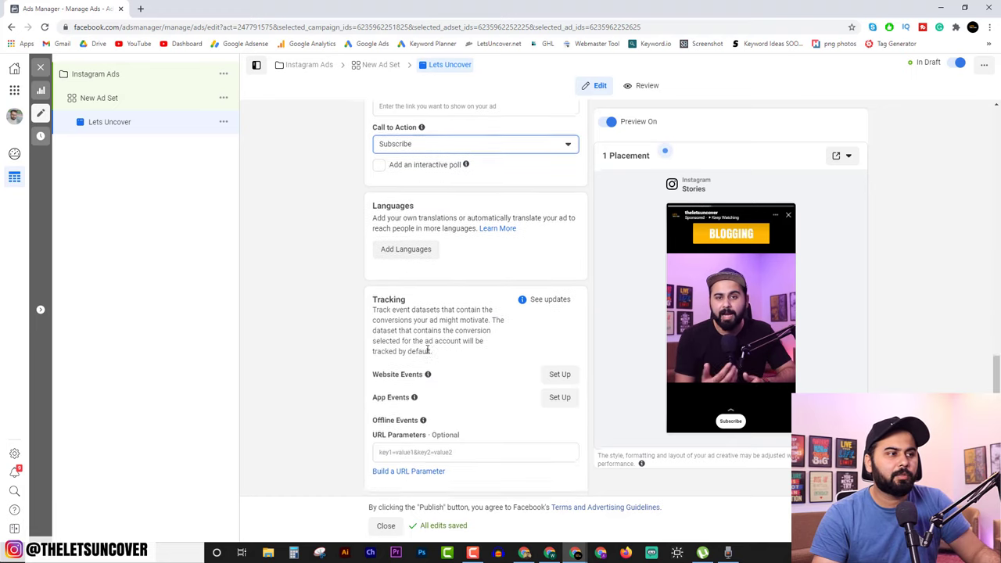
{"action": "mouse_move", "coordinate": [425, 421]}
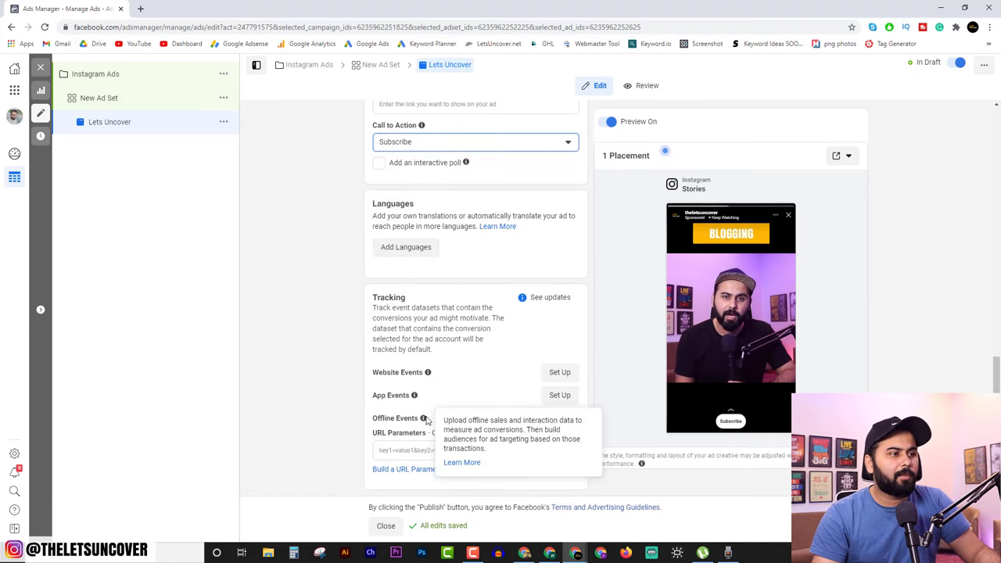
{"action": "scroll", "coordinate": [489, 367], "scroll_direction": "up", "scroll_amount": 3}
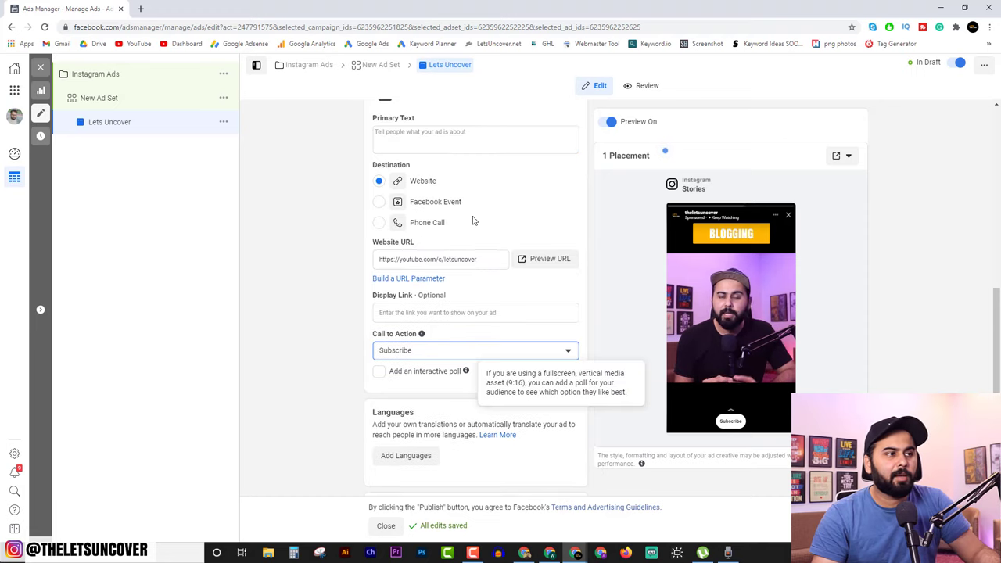
{"action": "scroll", "coordinate": [501, 274], "scroll_direction": "up", "scroll_amount": 2}
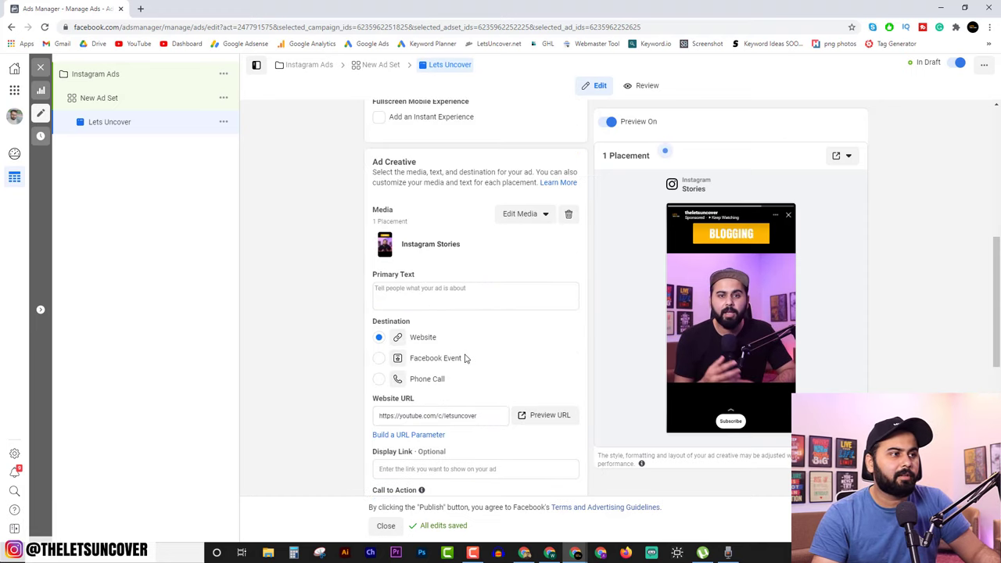
{"action": "scroll", "coordinate": [501, 352], "scroll_direction": "up", "scroll_amount": 3}
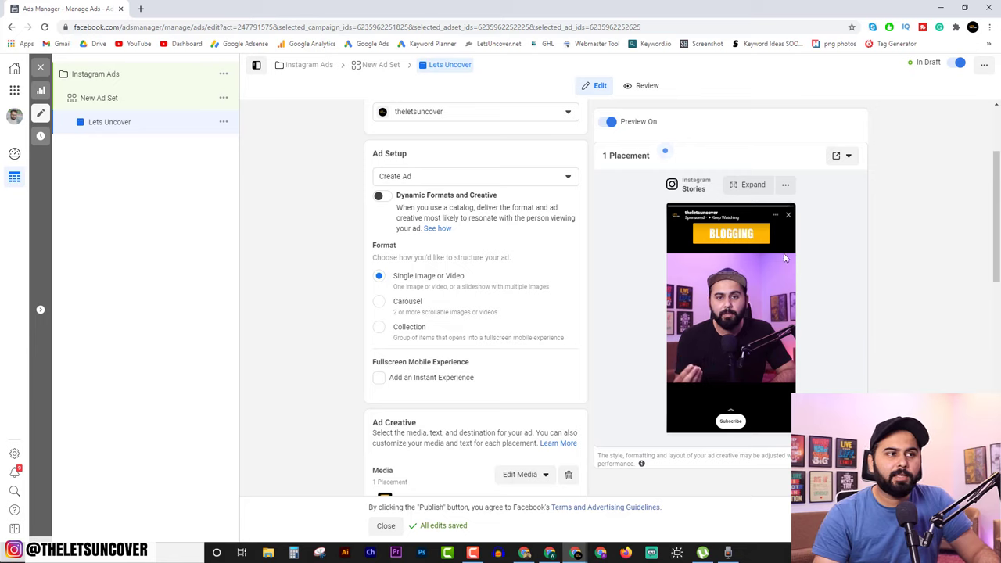
Return to the ad set, add Instagram Feed to its manual placements, and proceed to the ad level
{"action": "left_click", "coordinate": [383, 67]}
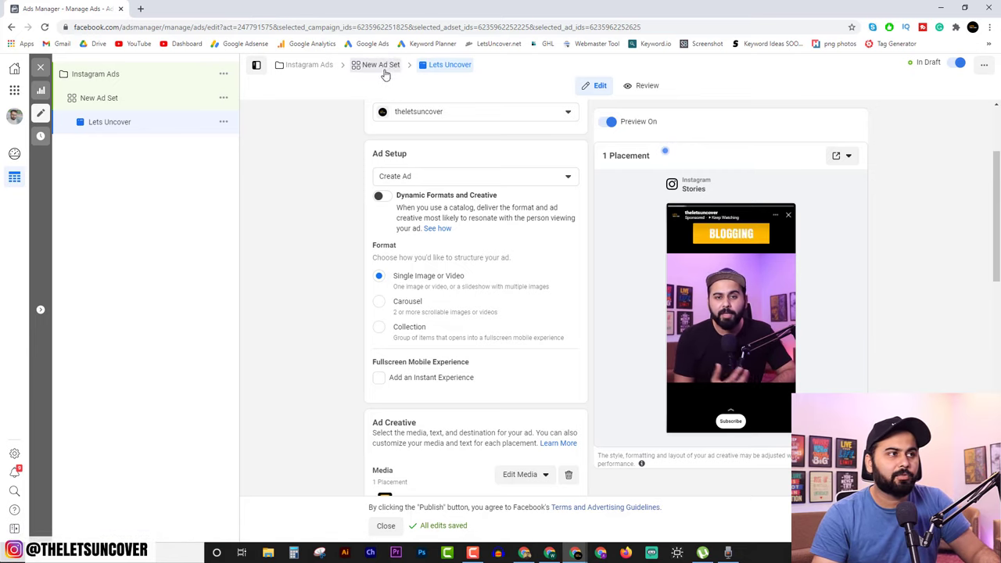
{"action": "scroll", "coordinate": [464, 372], "scroll_direction": "down", "scroll_amount": 7}
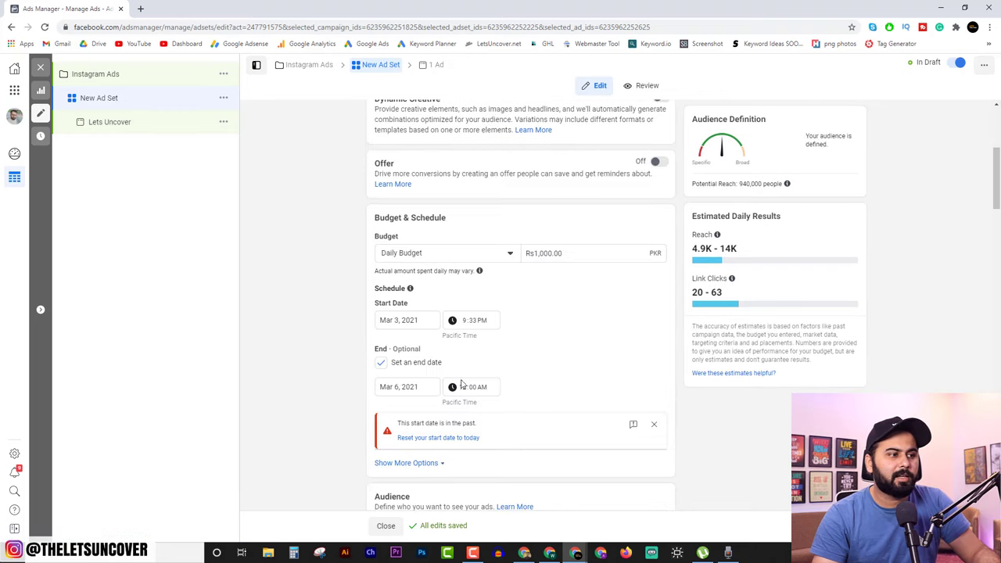
{"action": "scroll", "coordinate": [412, 341], "scroll_direction": "down", "scroll_amount": 4}
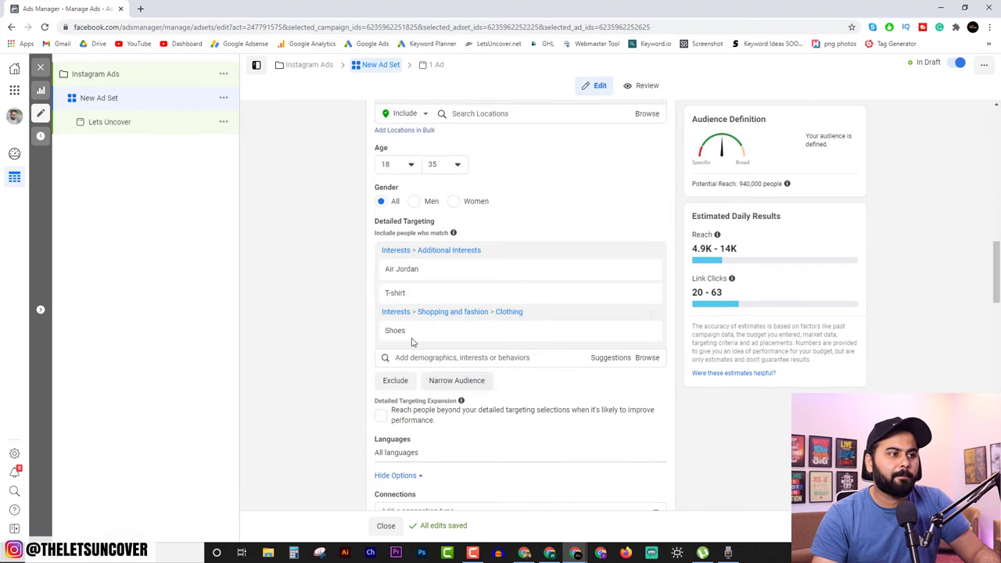
{"action": "scroll", "coordinate": [401, 408], "scroll_direction": "down", "scroll_amount": 5}
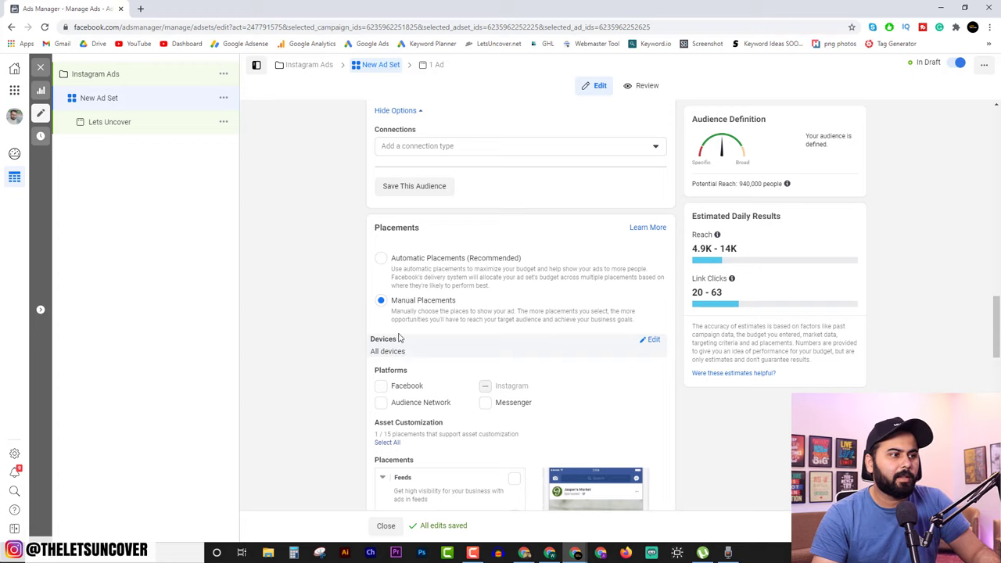
{"action": "scroll", "coordinate": [509, 389], "scroll_direction": "down", "scroll_amount": 2}
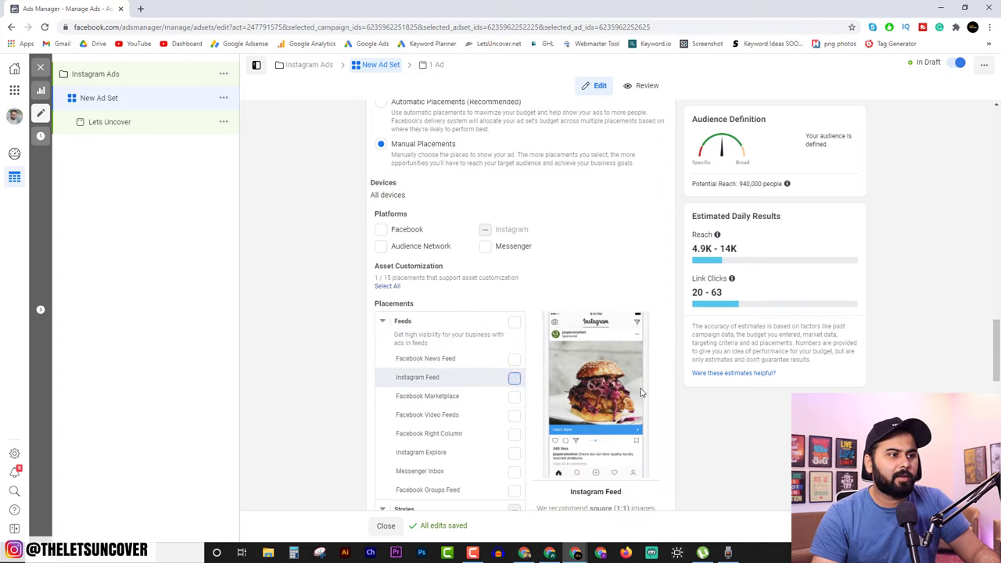
{"action": "key", "text": "space"}
{"action": "left_click", "coordinate": [821, 525]}
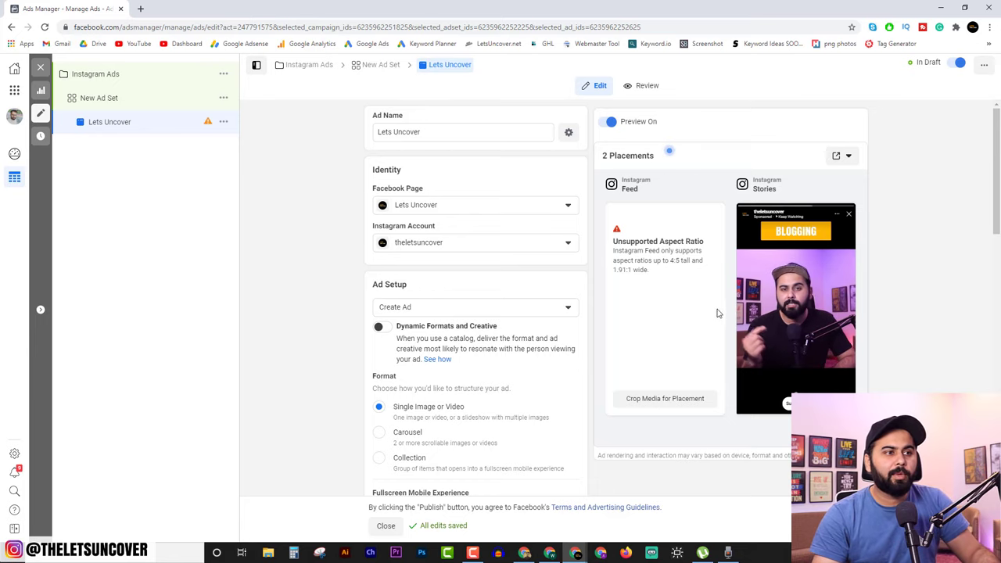
Compare the Feed and Stories previews, and try a manual 1:1 crop of the ad's video
{"action": "mouse_move", "coordinate": [717, 313]}
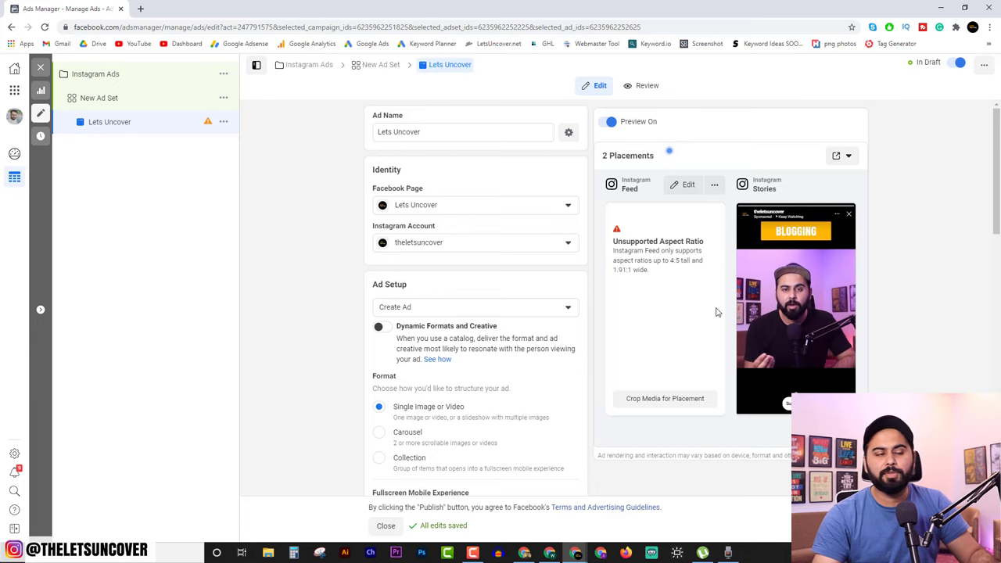
{"action": "scroll", "coordinate": [654, 336], "scroll_direction": "down", "scroll_amount": 4}
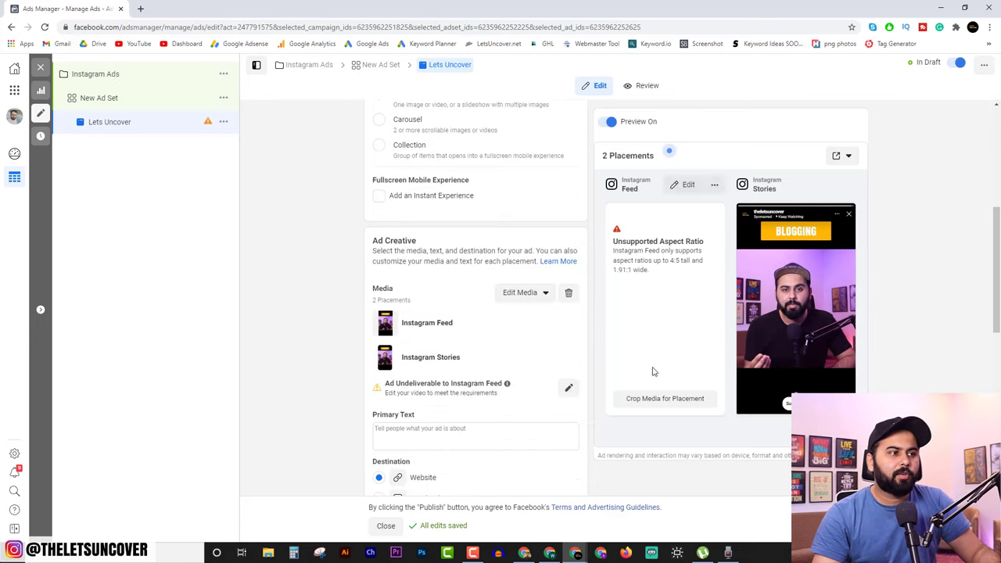
{"action": "mouse_move", "coordinate": [845, 335]}
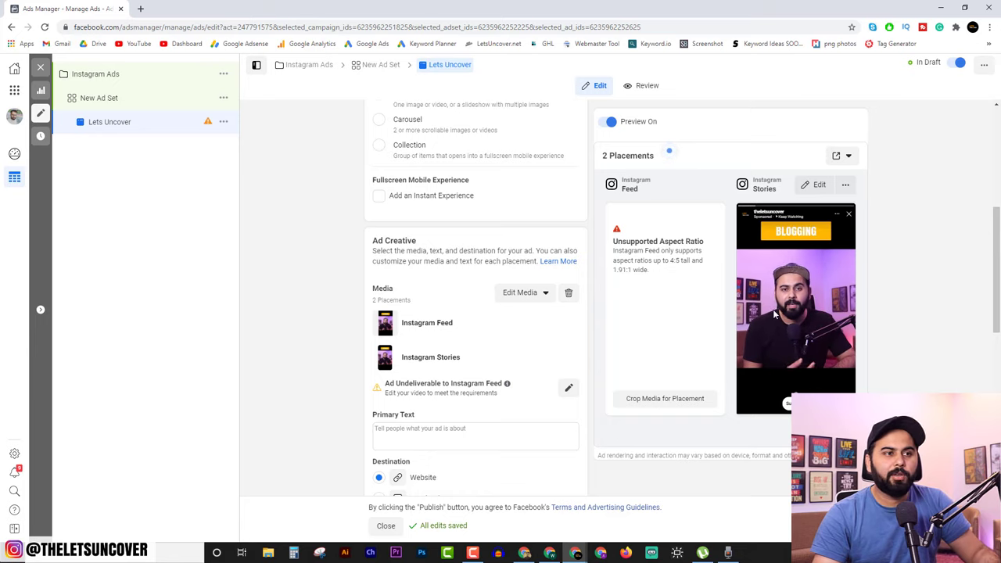
{"action": "mouse_move", "coordinate": [623, 312]}
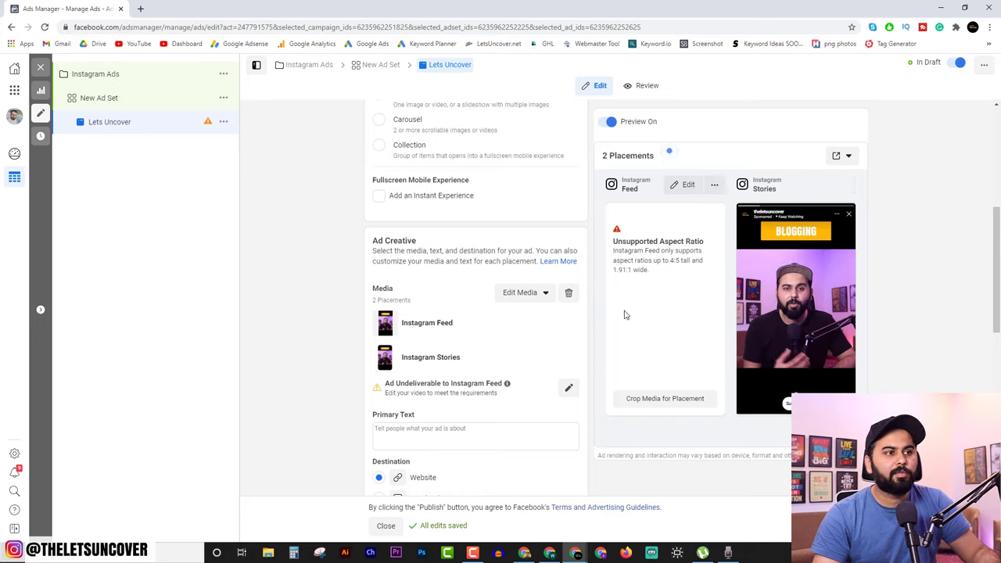
{"action": "left_click", "coordinate": [529, 296]}
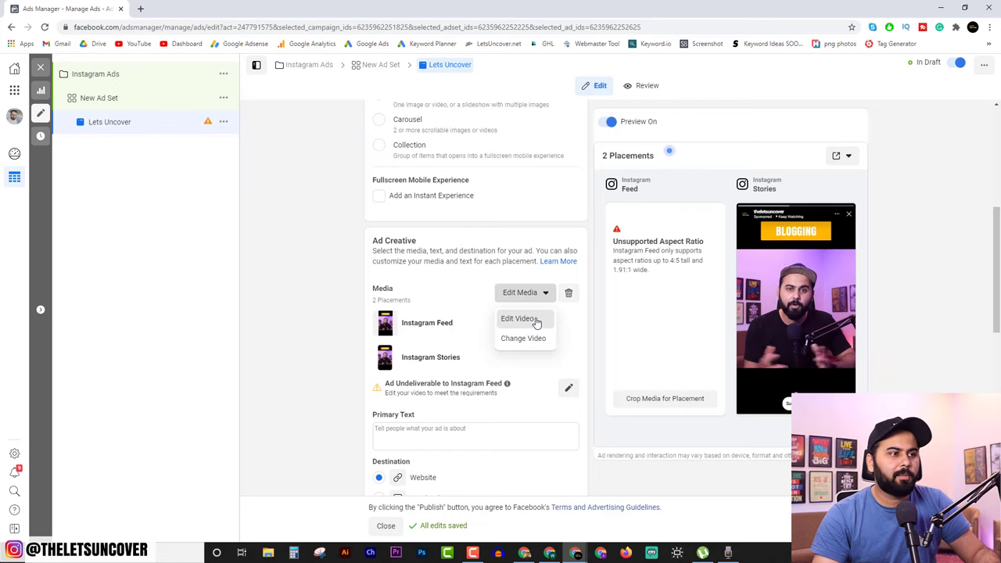
{"action": "left_click", "coordinate": [539, 322]}
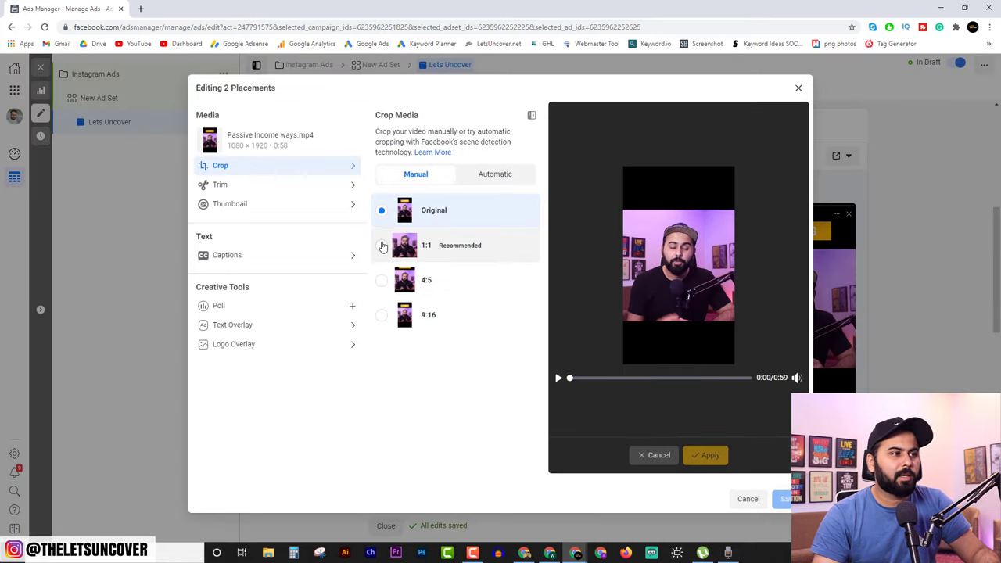
{"action": "left_click", "coordinate": [382, 247]}
{"action": "mouse_move", "coordinate": [708, 271]}
{"action": "left_mouse_down"}
{"action": "mouse_move", "coordinate": [709, 262]}
{"action": "mouse_move", "coordinate": [710, 292]}
{"action": "mouse_move", "coordinate": [708, 268]}
{"action": "left_mouse_up"}
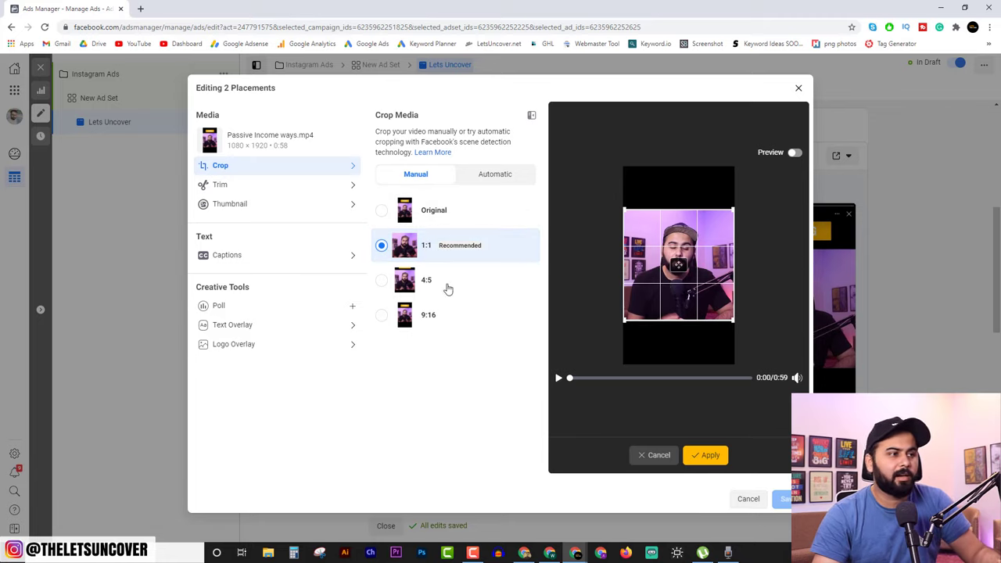
{"action": "left_click", "coordinate": [747, 499]}
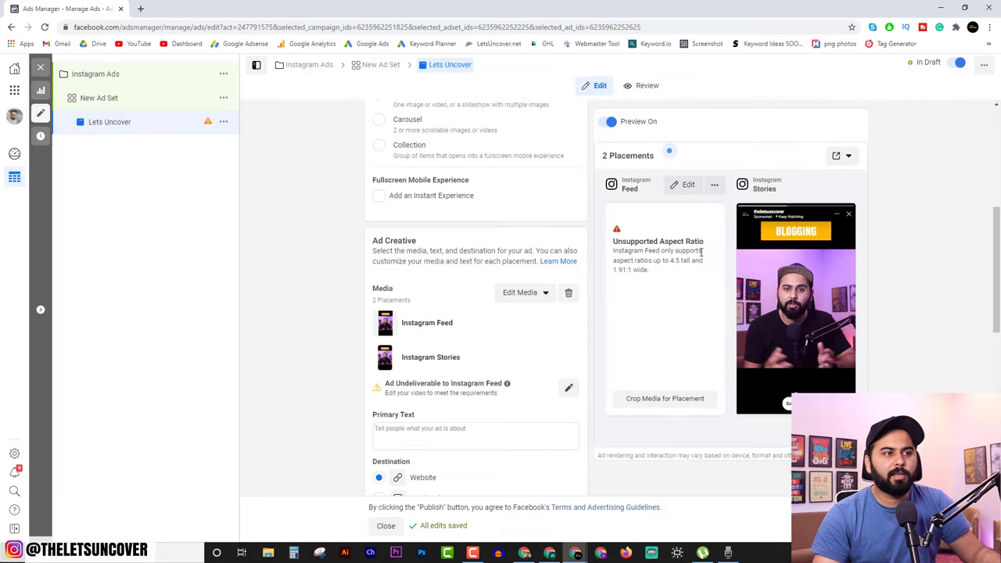
Remove Instagram Feed from the ad set's manual placements and proceed to the ad level again
{"action": "left_click", "coordinate": [391, 66]}
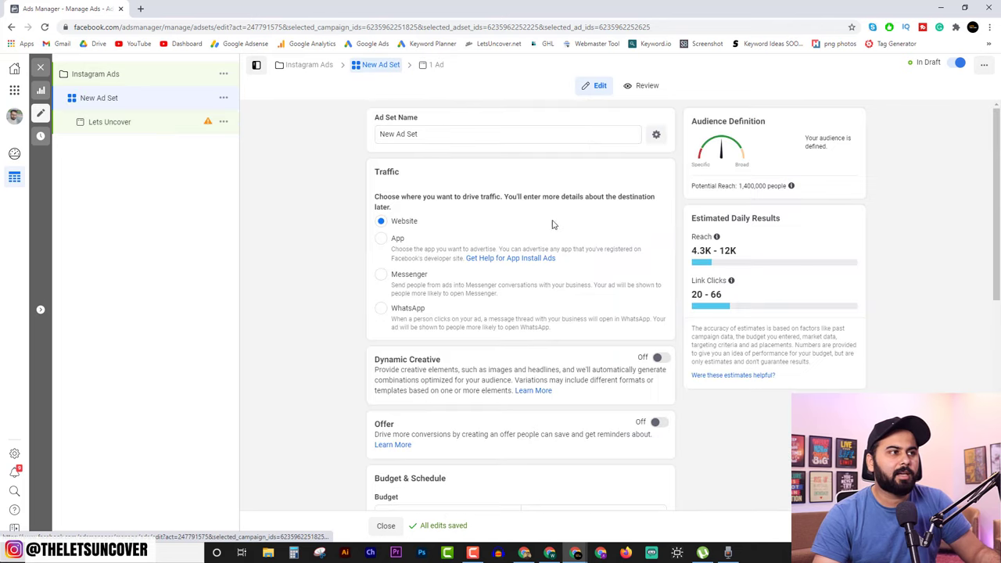
{"action": "scroll", "coordinate": [485, 356], "scroll_direction": "down", "scroll_amount": 10}
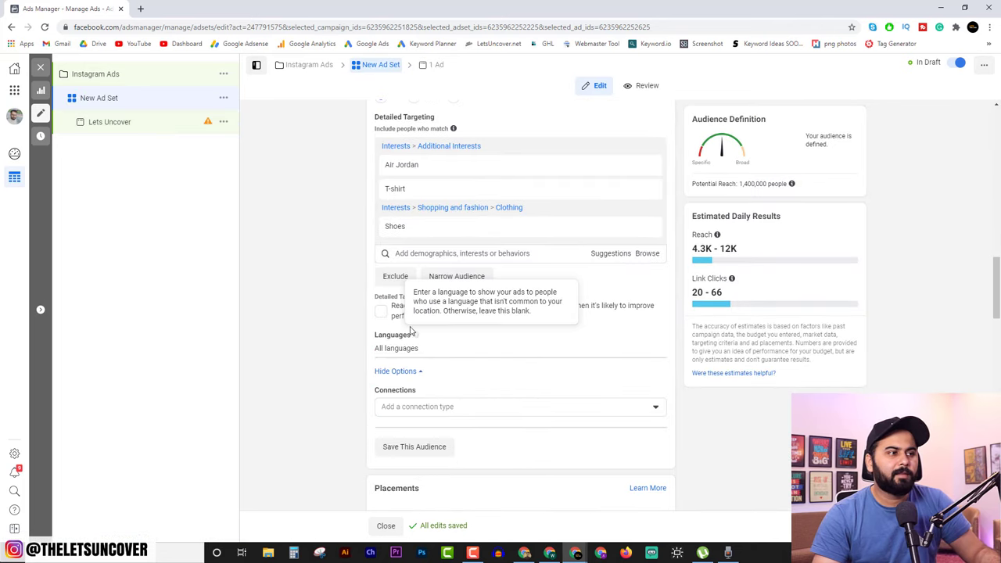
{"action": "scroll", "coordinate": [451, 393], "scroll_direction": "down", "scroll_amount": 5}
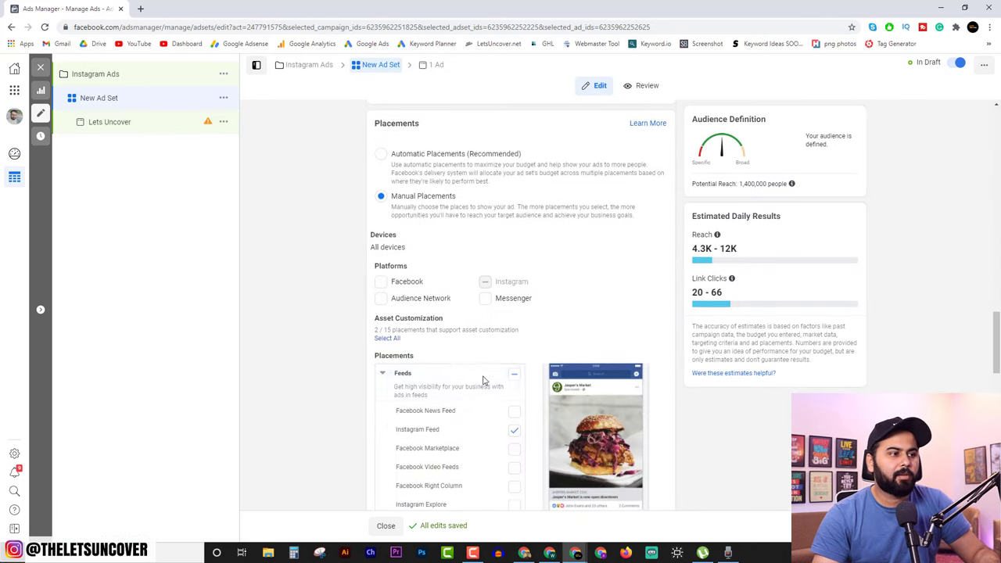
{"action": "left_click", "coordinate": [514, 430]}
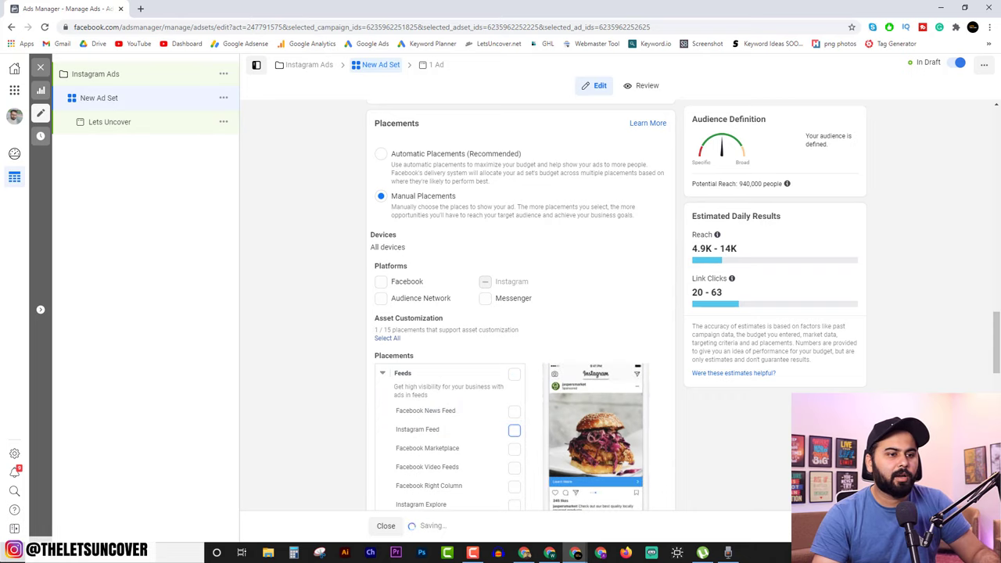
{"action": "left_click", "coordinate": [818, 526]}
Review the ad's setup, call to action, languages and tracking settings for the Stories placement
{"action": "scroll", "coordinate": [608, 366], "scroll_direction": "down", "scroll_amount": 2}
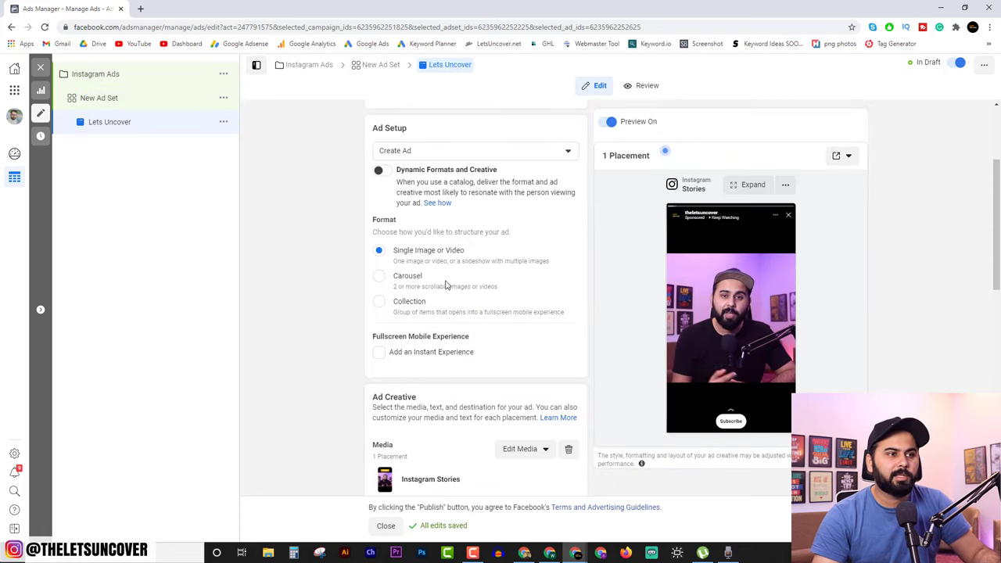
{"action": "scroll", "coordinate": [500, 366], "scroll_direction": "down", "scroll_amount": 10}
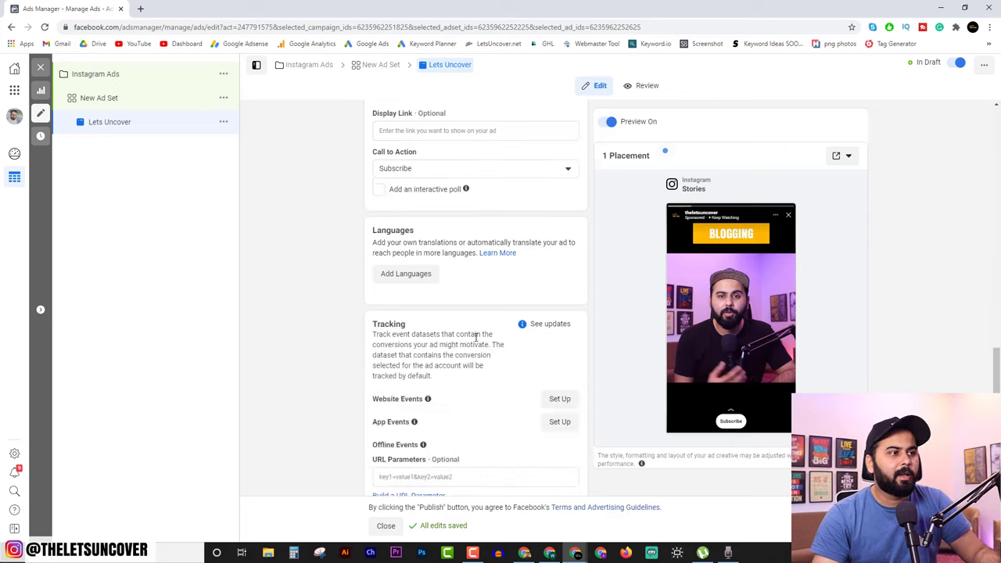
{"action": "scroll", "coordinate": [413, 331], "scroll_direction": "up", "scroll_amount": 1}
{"action": "scroll", "coordinate": [532, 302], "scroll_direction": "down", "scroll_amount": 2}
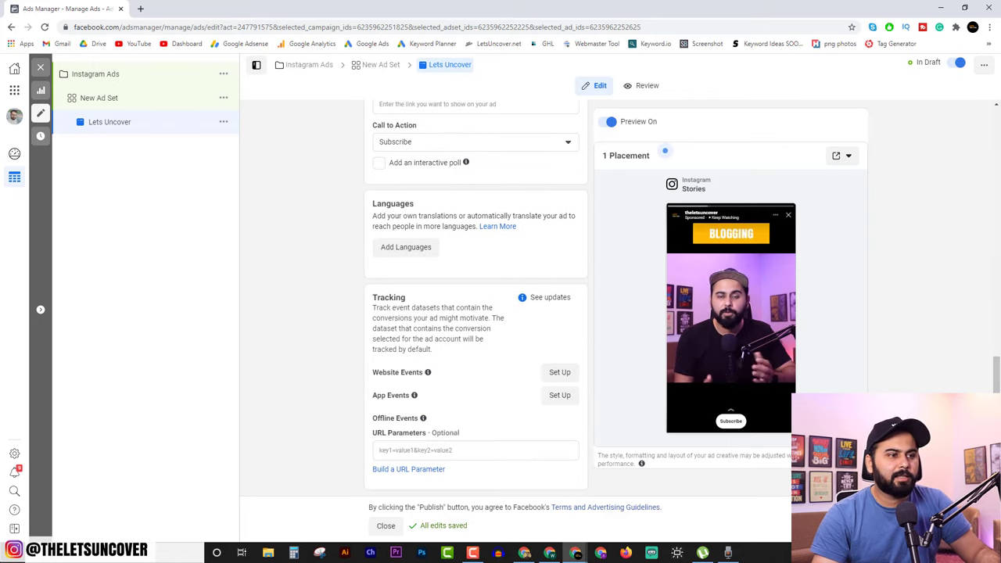